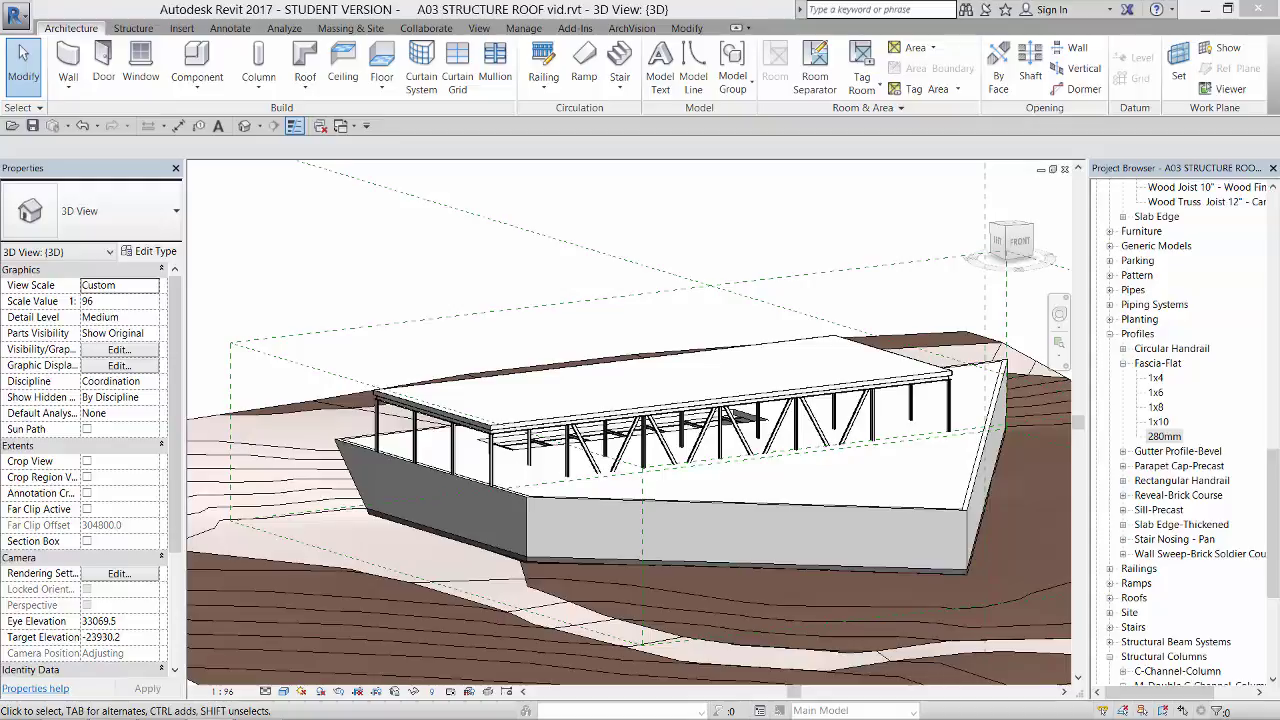
Step: Switch to the A03 Drawings Combined.pdf in Acrobat, showing page 11's exploded truss-roof drawing
key(alt+Tab)
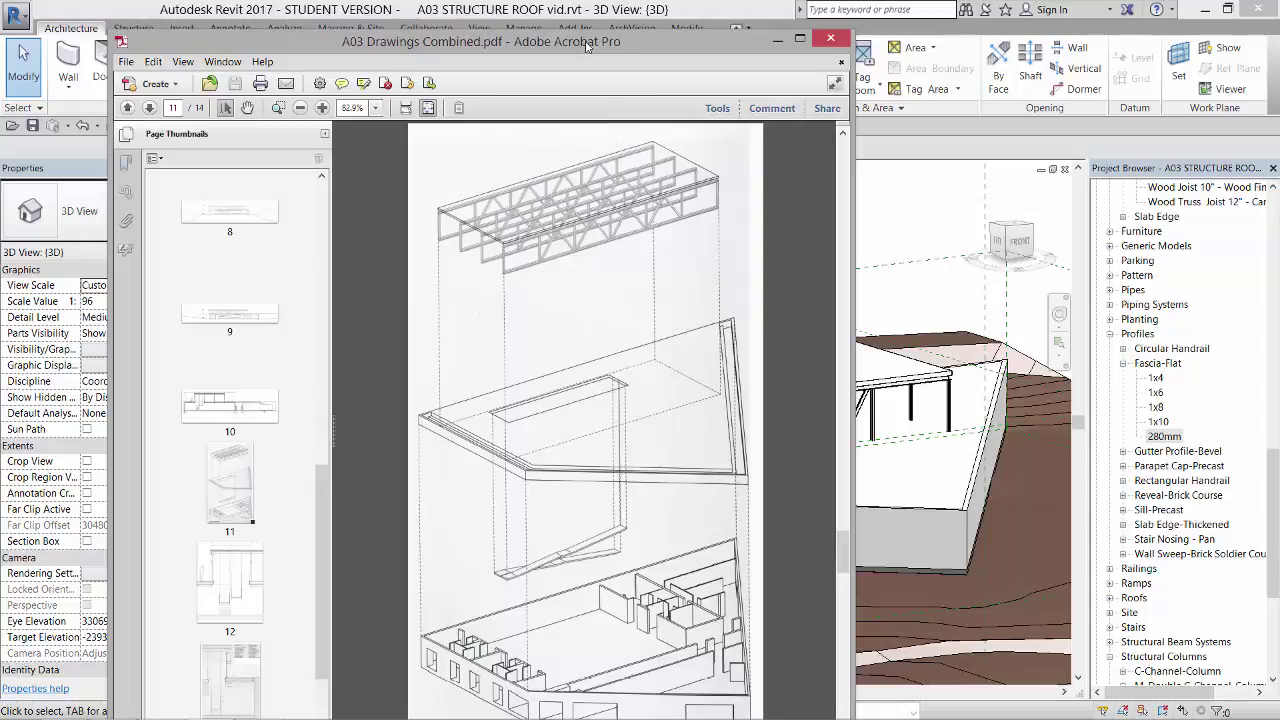
Step: Drag the Acrobat drawings window off screen to uncover Revit's 3D trussed roof view
drag(587, 47, 1279, 52)
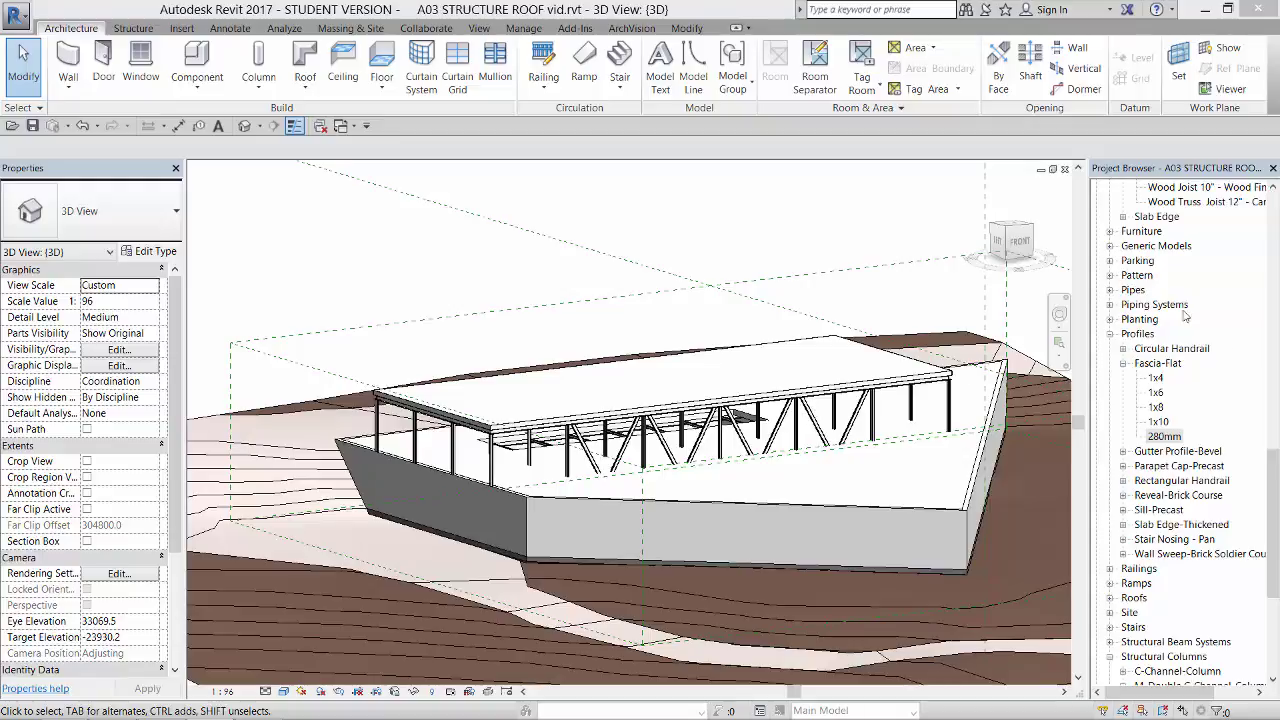
Step: Open the Level 2 floor plan from the Project Browser
drag(1273, 460, 1268, 203)
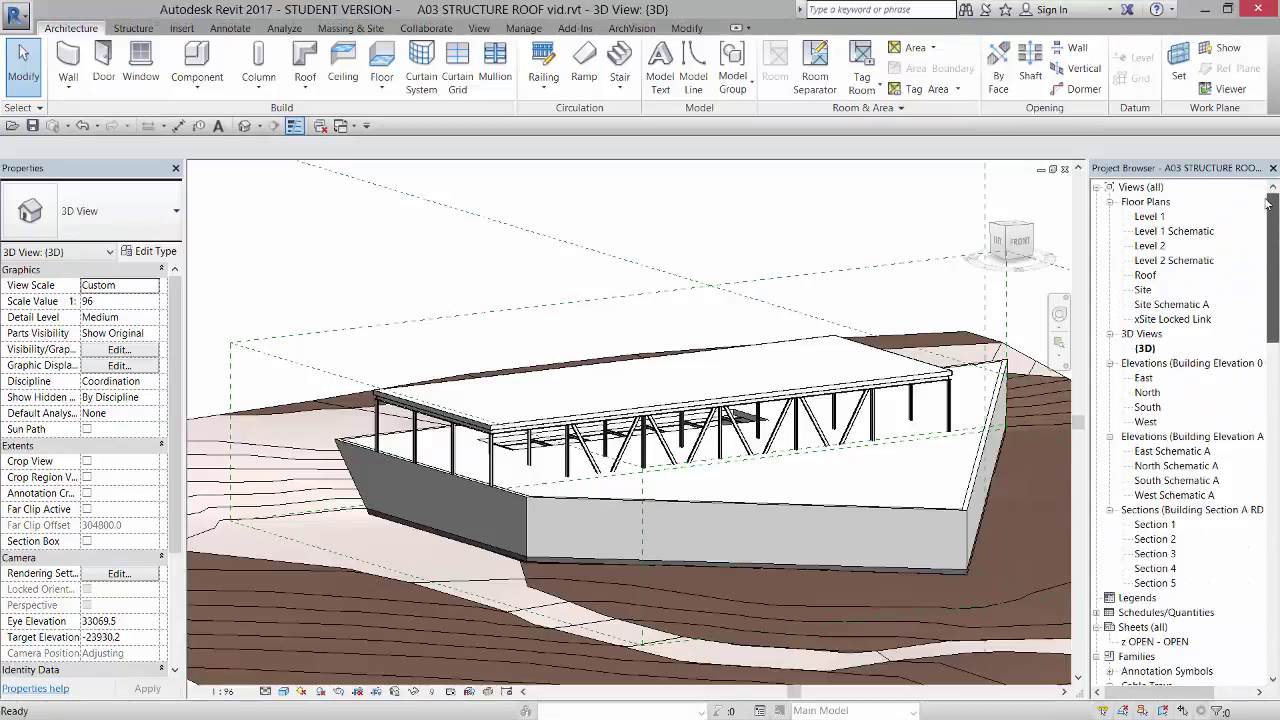
double_click(1150, 245)
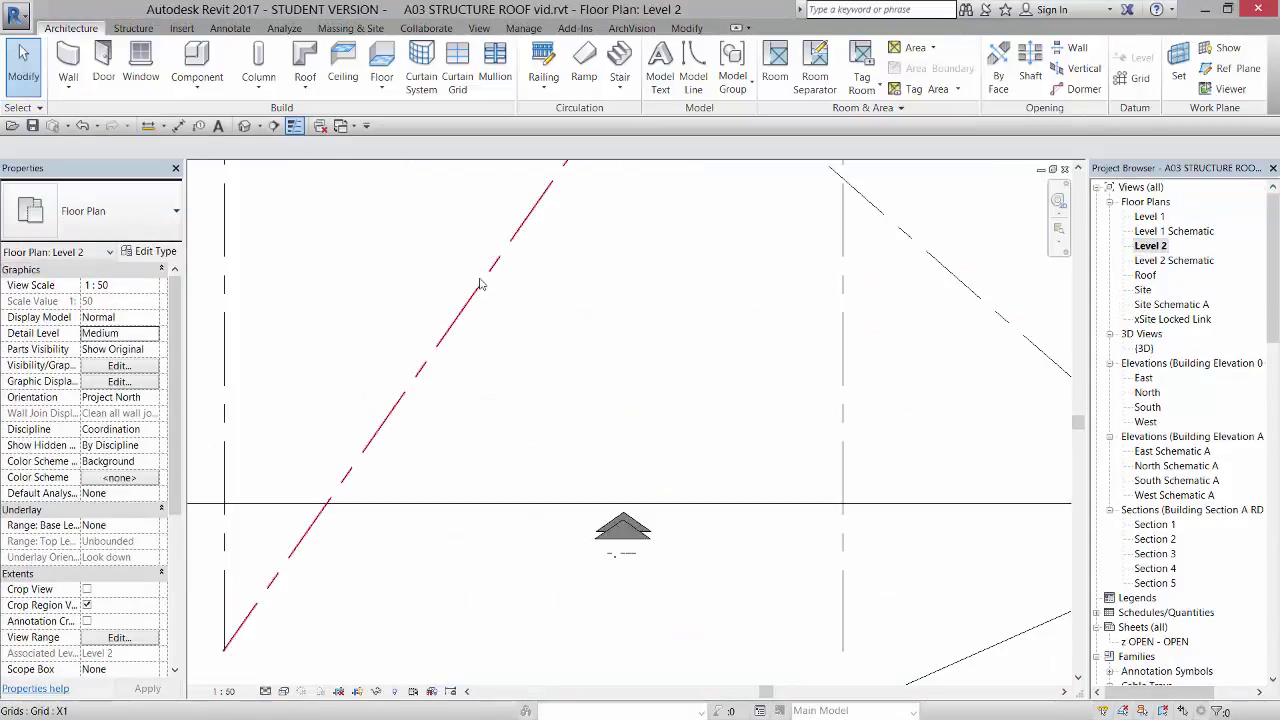
scroll(497, 296, down, 8)
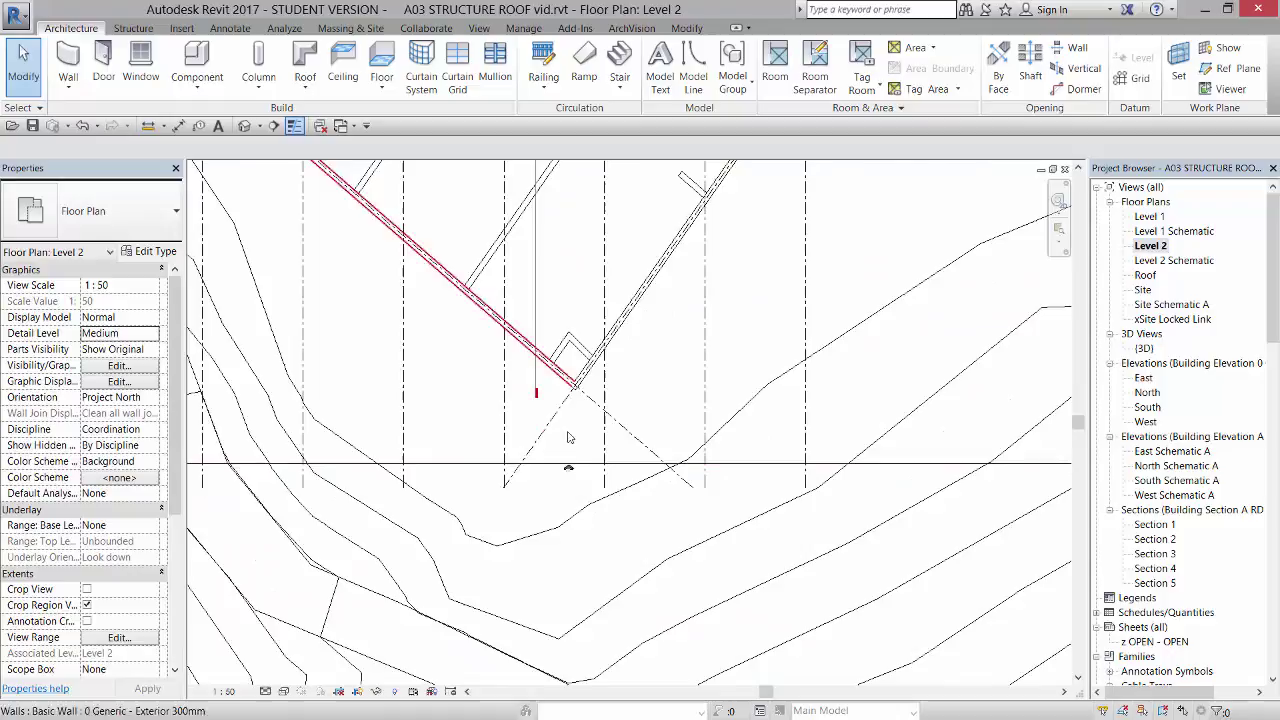
scroll(557, 385, down, 2)
scroll(497, 437, up, 5)
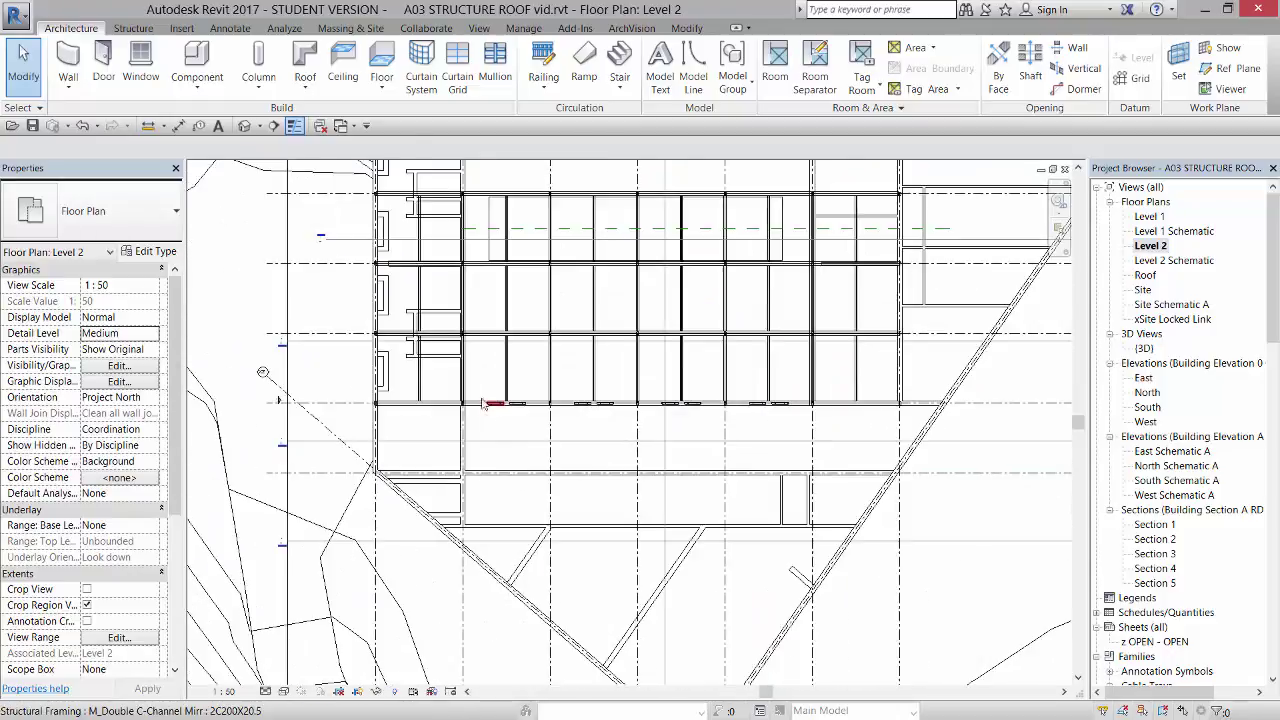
Step: Place a JMSG Truss along grid G, ending at the Grid 6/G intersection
click(133, 28)
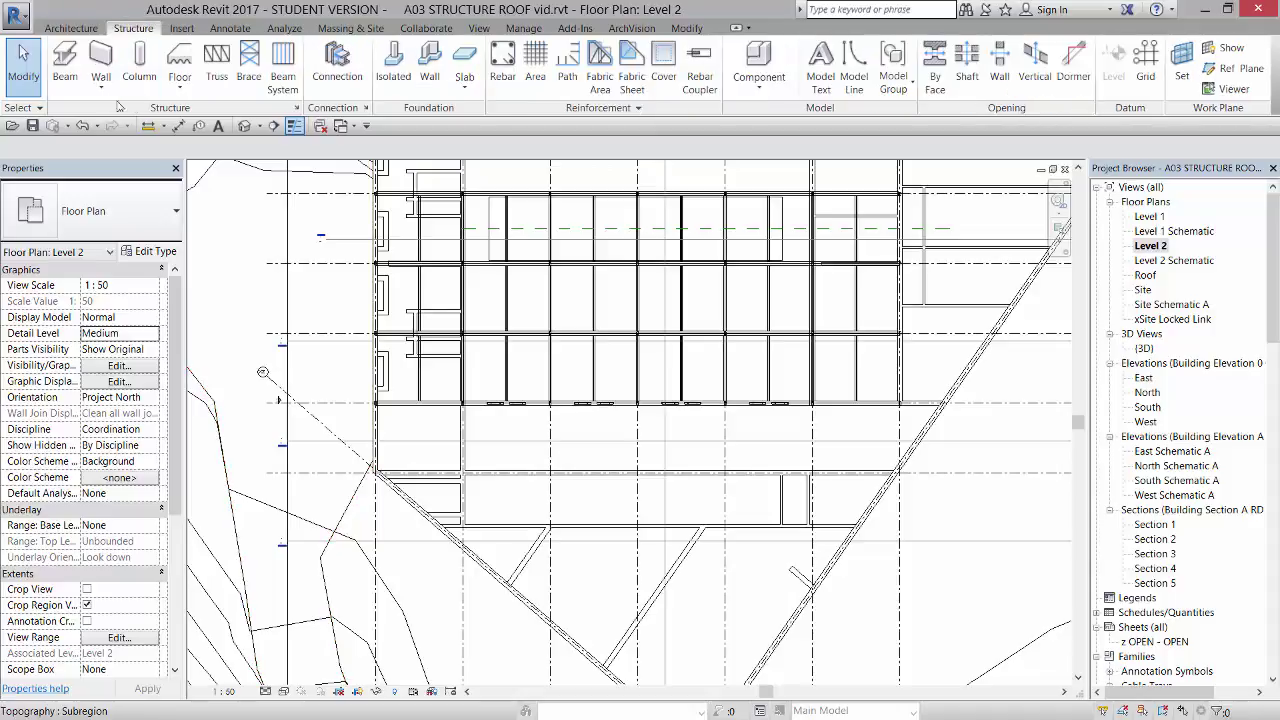
click(216, 62)
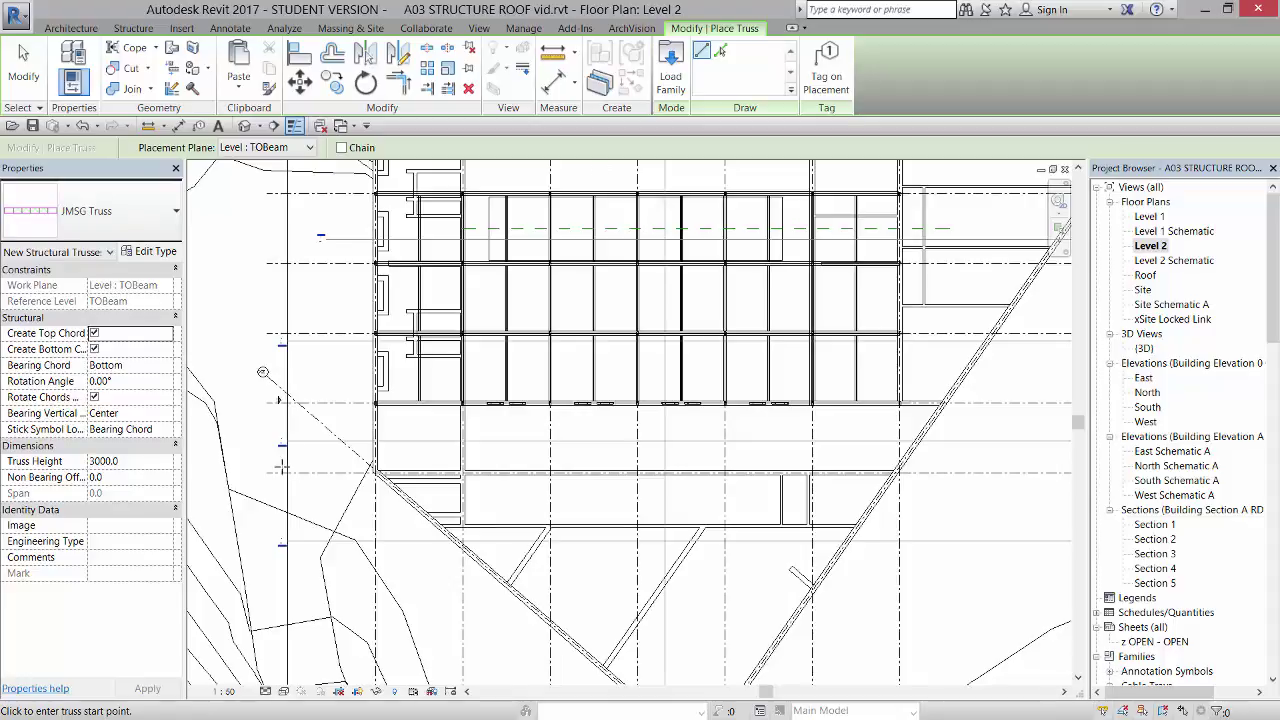
scroll(413, 496, up, 3)
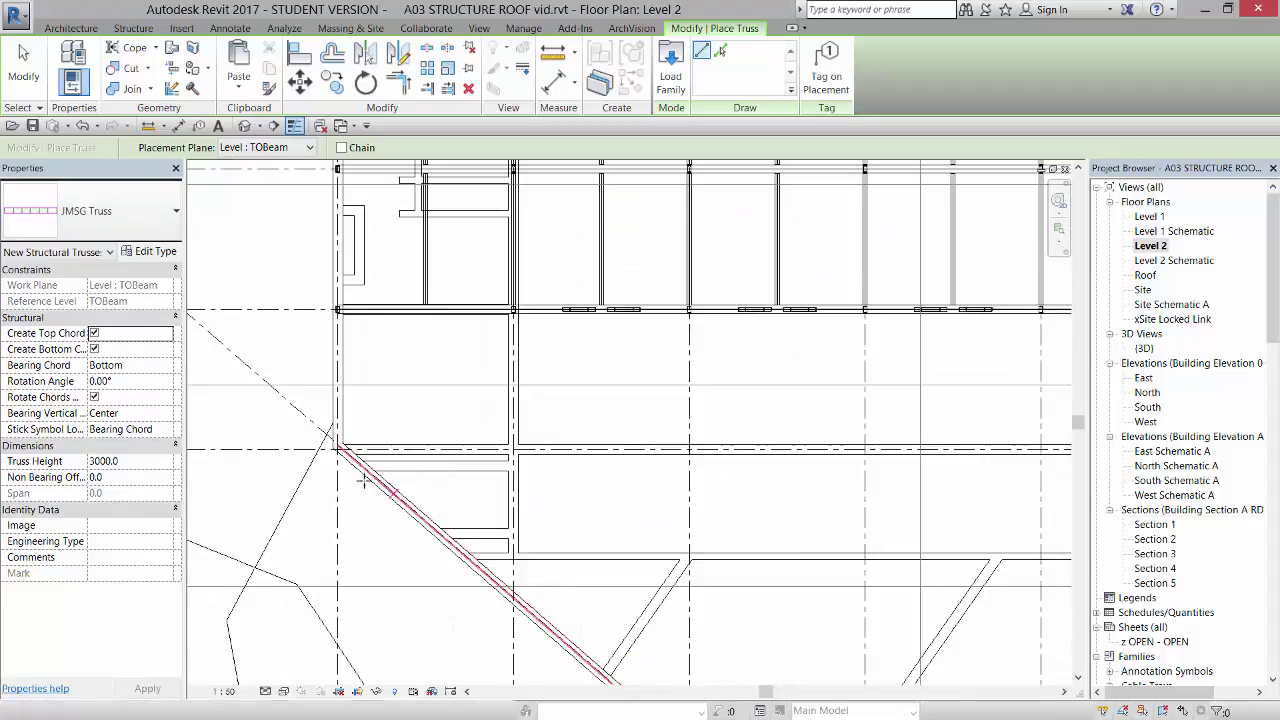
scroll(337, 445, up, 2)
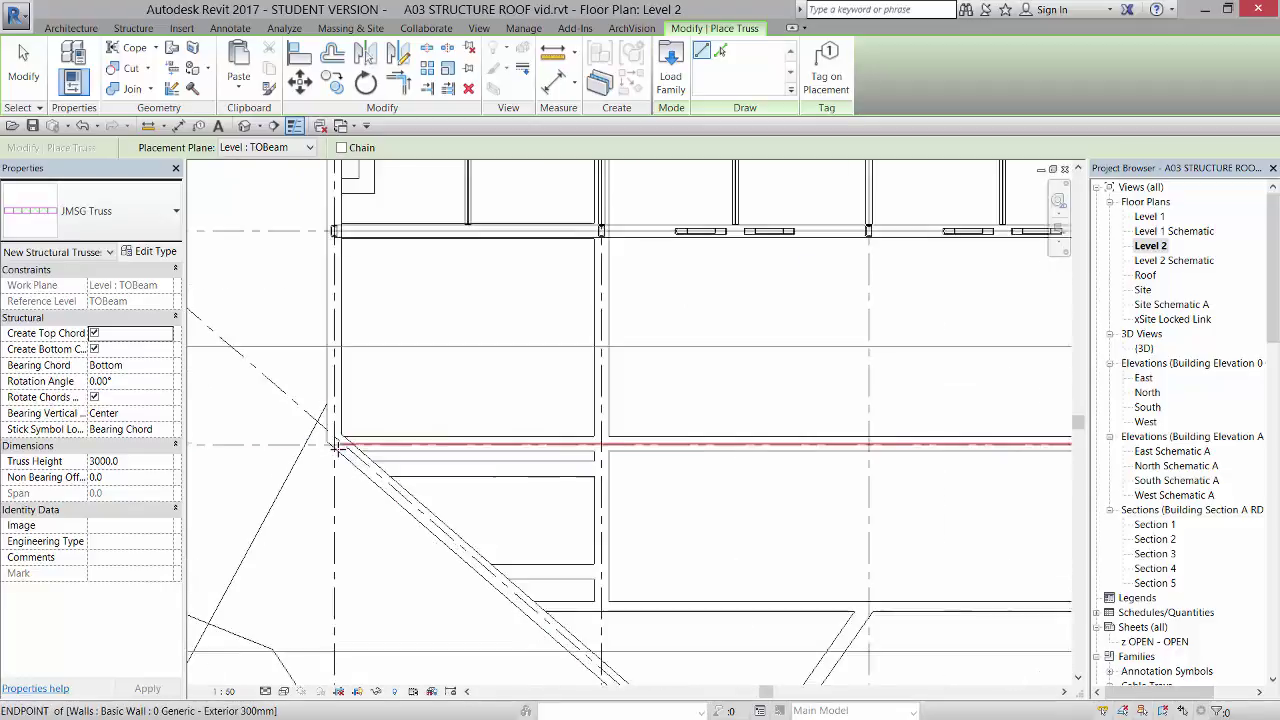
scroll(330, 440, up, 1)
click(318, 432)
scroll(287, 400, up, 1)
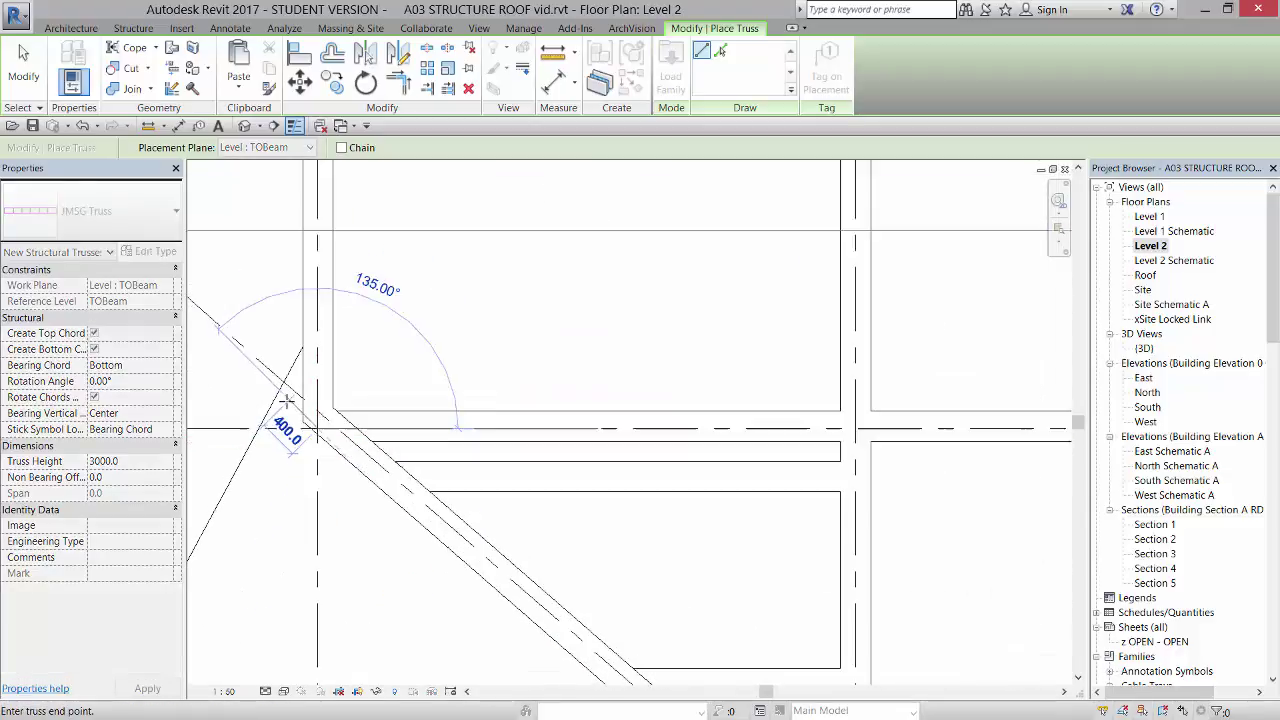
scroll(287, 400, down, 9)
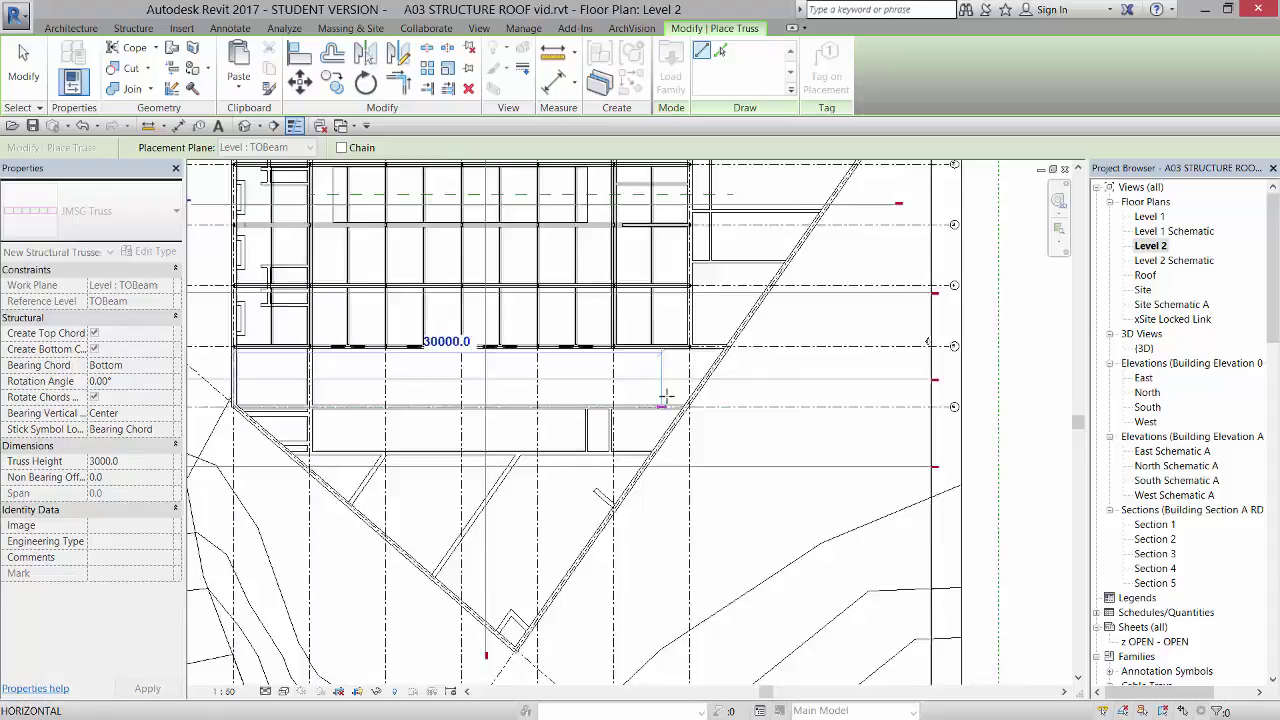
scroll(665, 398, up, 6)
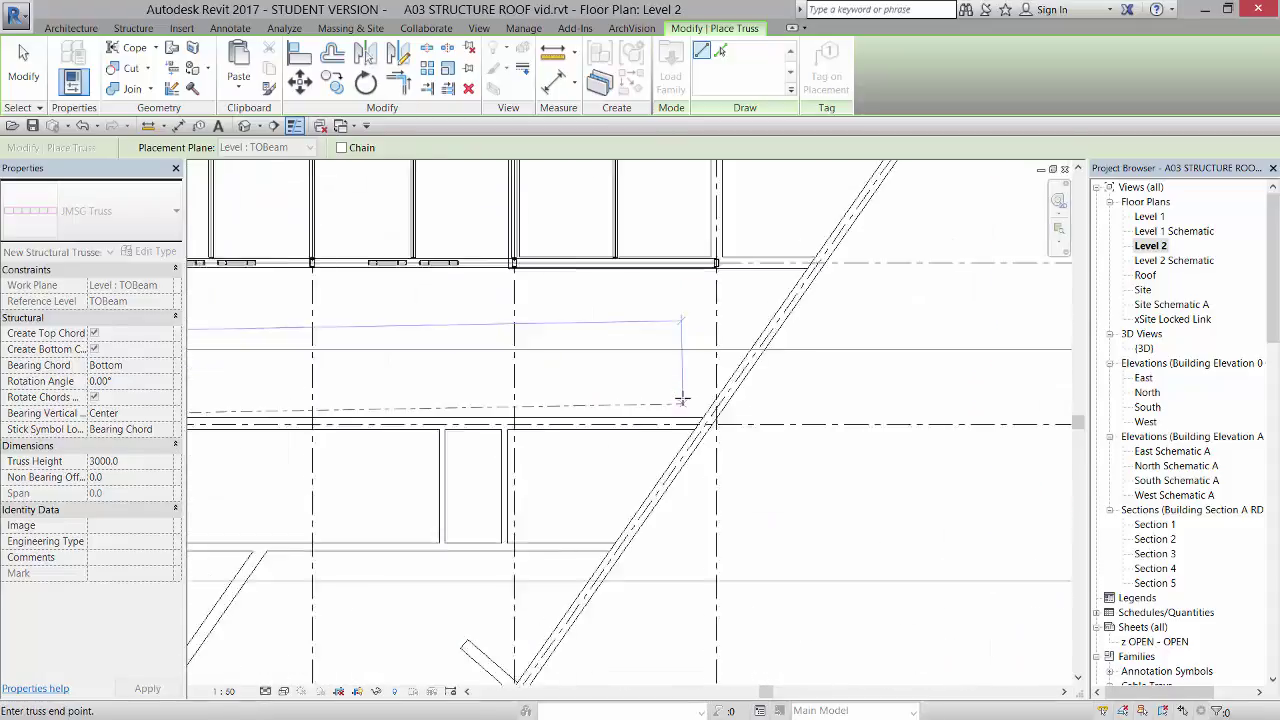
click(722, 433)
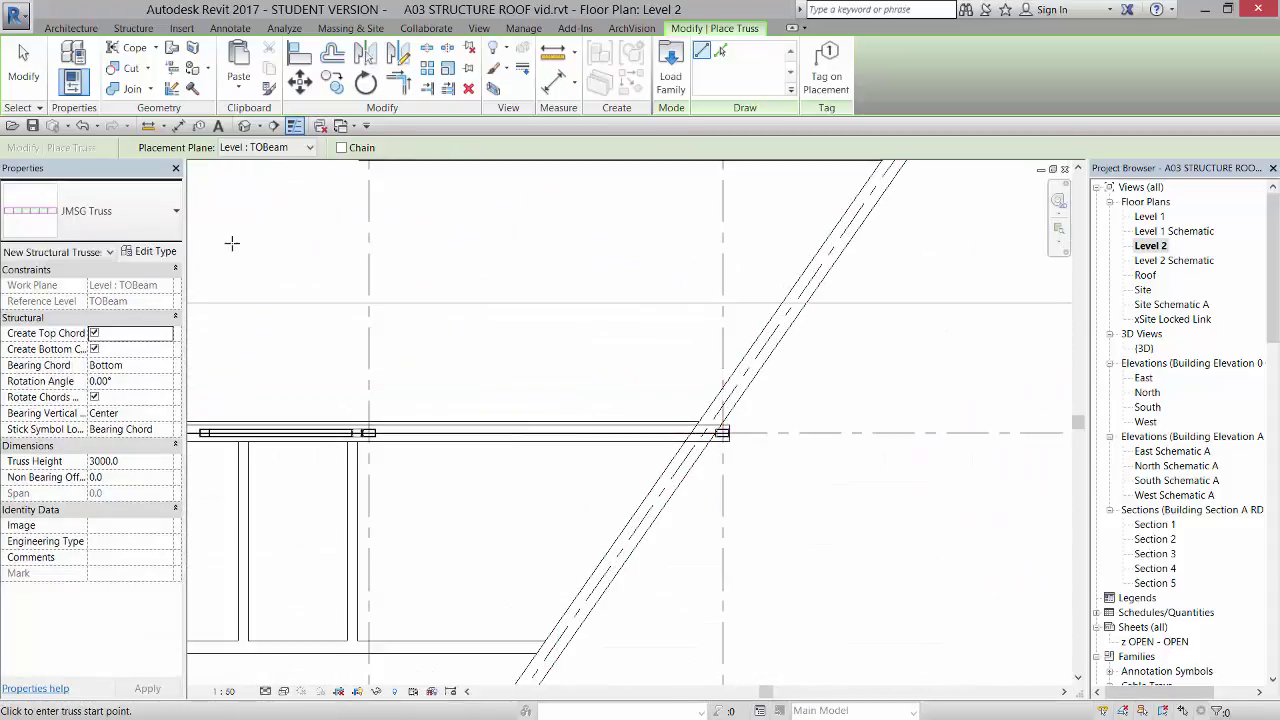
Step: In the default 3D view, select the truss top chord and isolate the Structural Framing category
click(250, 127)
scroll(770, 490, up, 4)
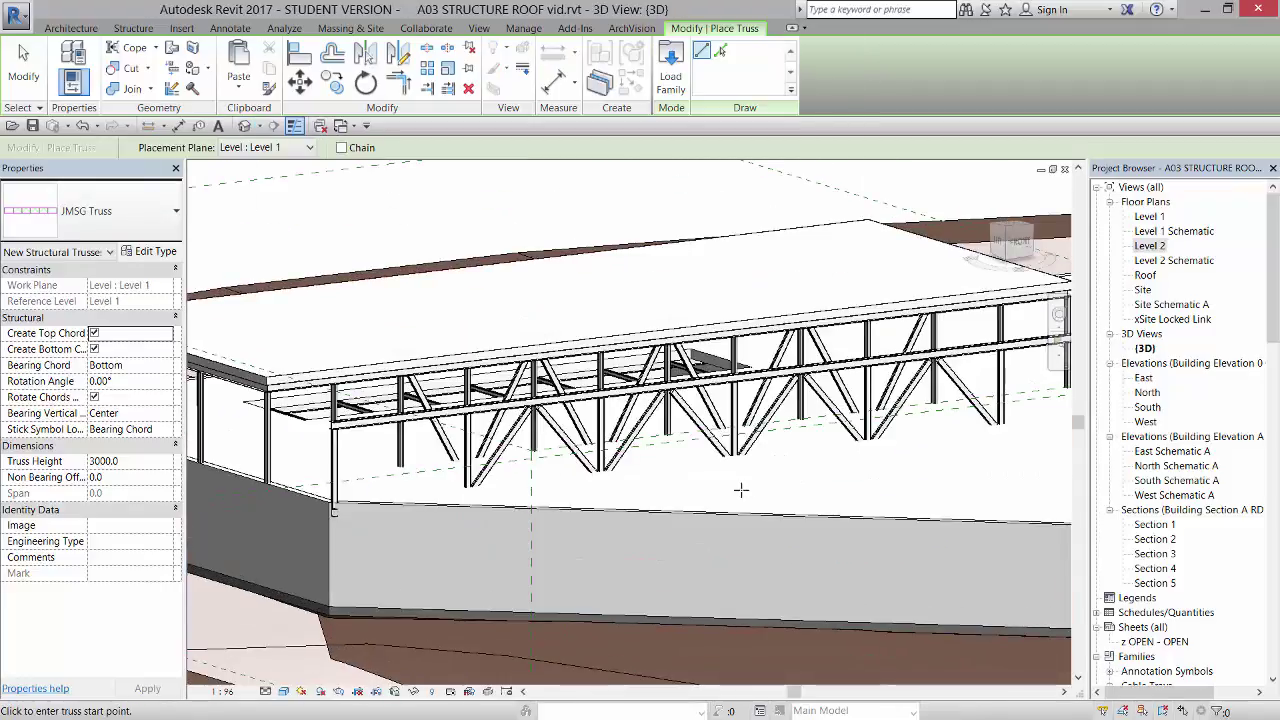
key(Escape)
key(Escape)
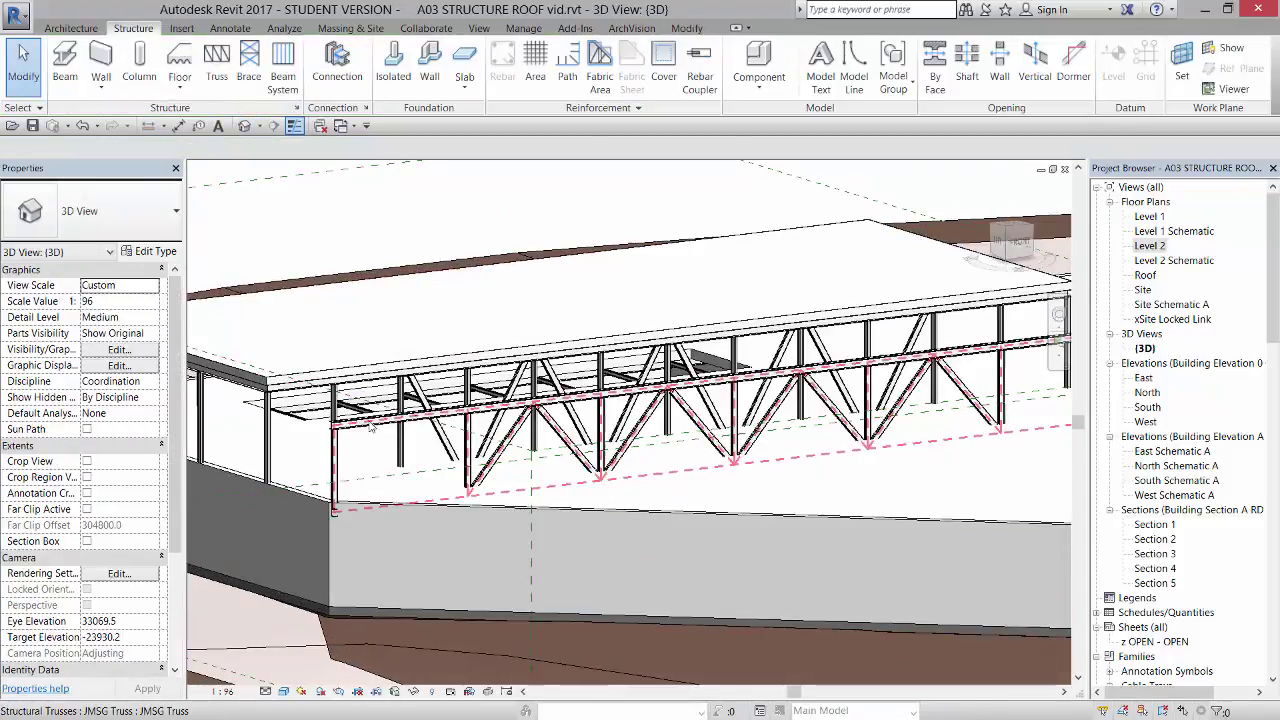
key(Tab)
click(370, 425)
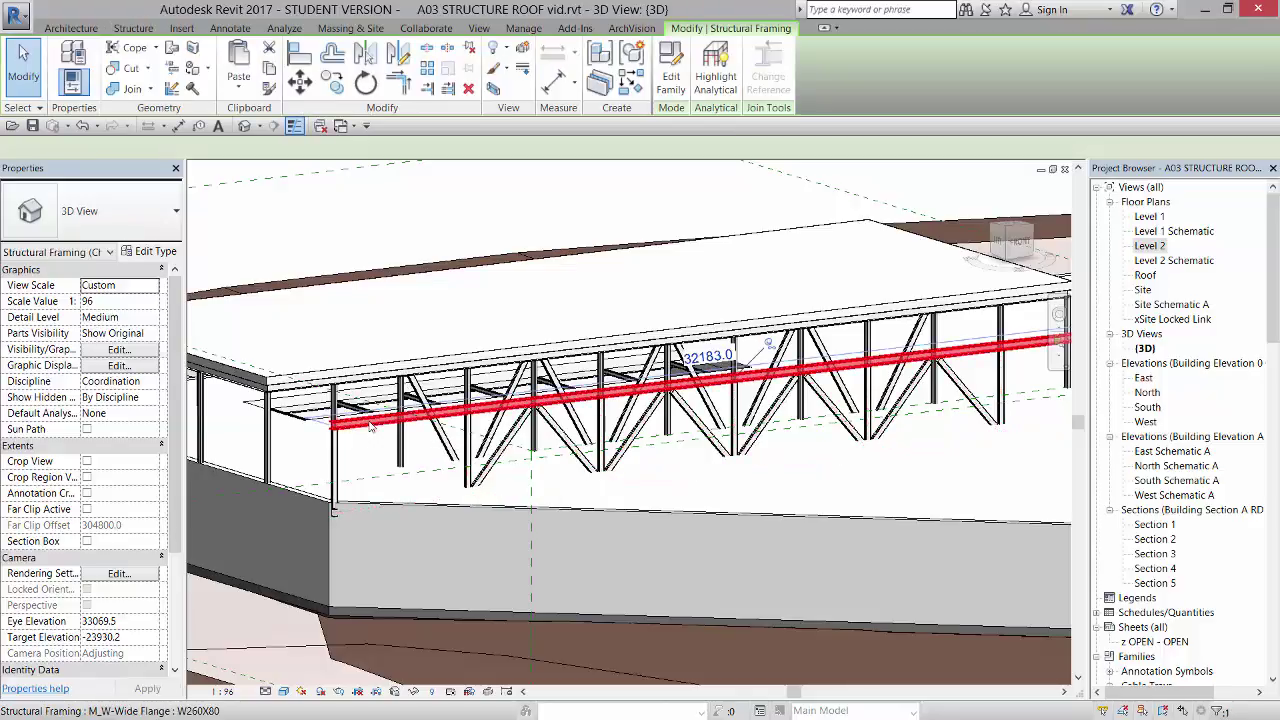
right_click(370, 425)
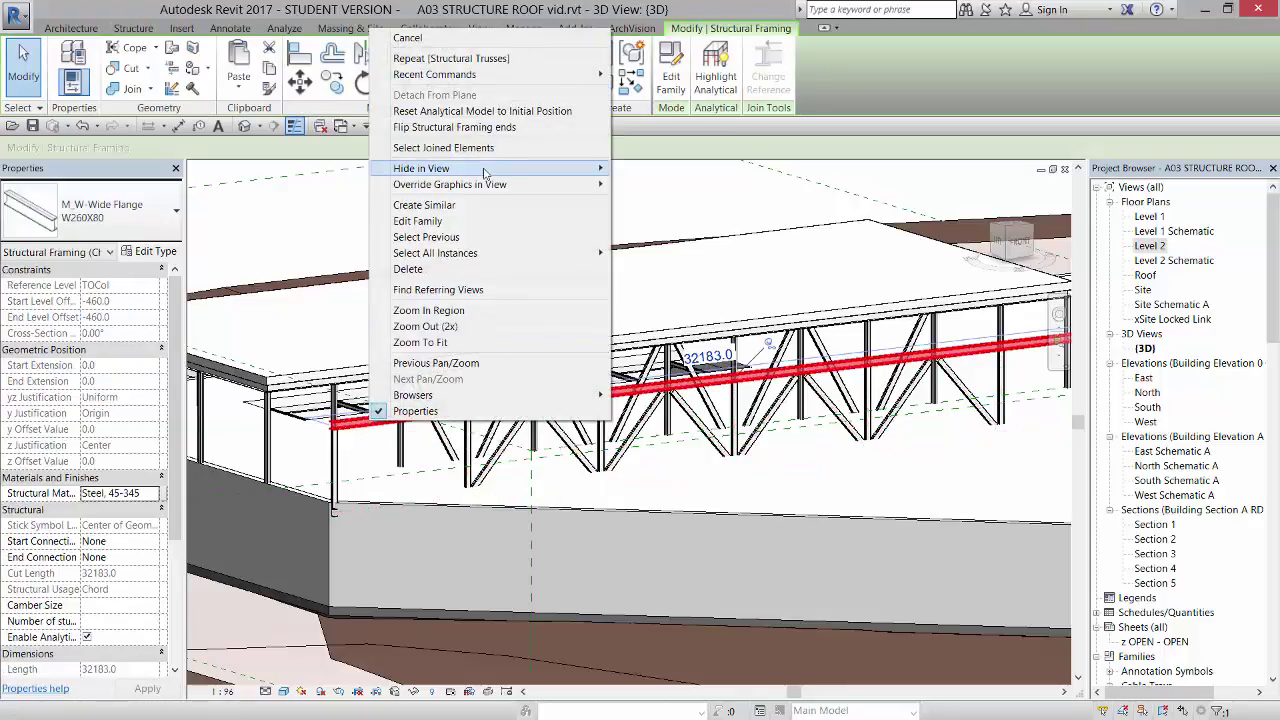
click(413, 691)
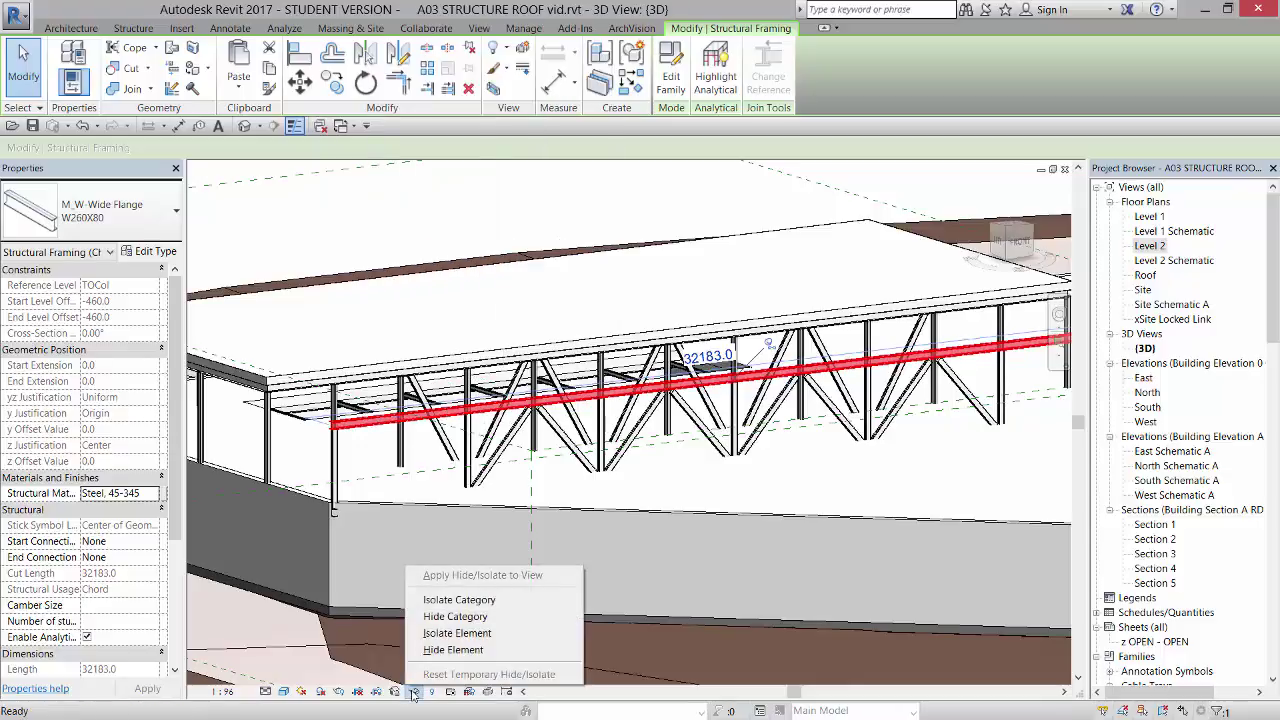
click(446, 601)
Step: Orbit around the isolated truss and inspect a double C-channel vertical web member
click(453, 591)
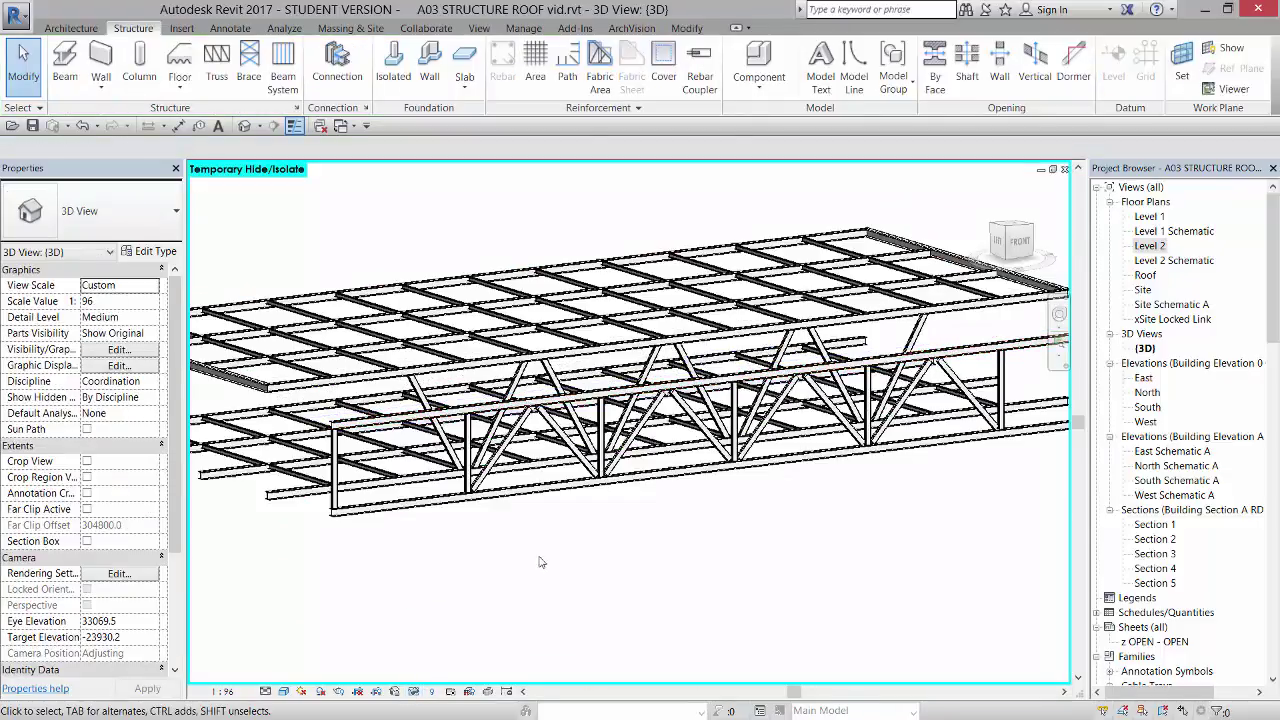
shift+middle_drag(536, 577, 520, 470)
click(543, 405)
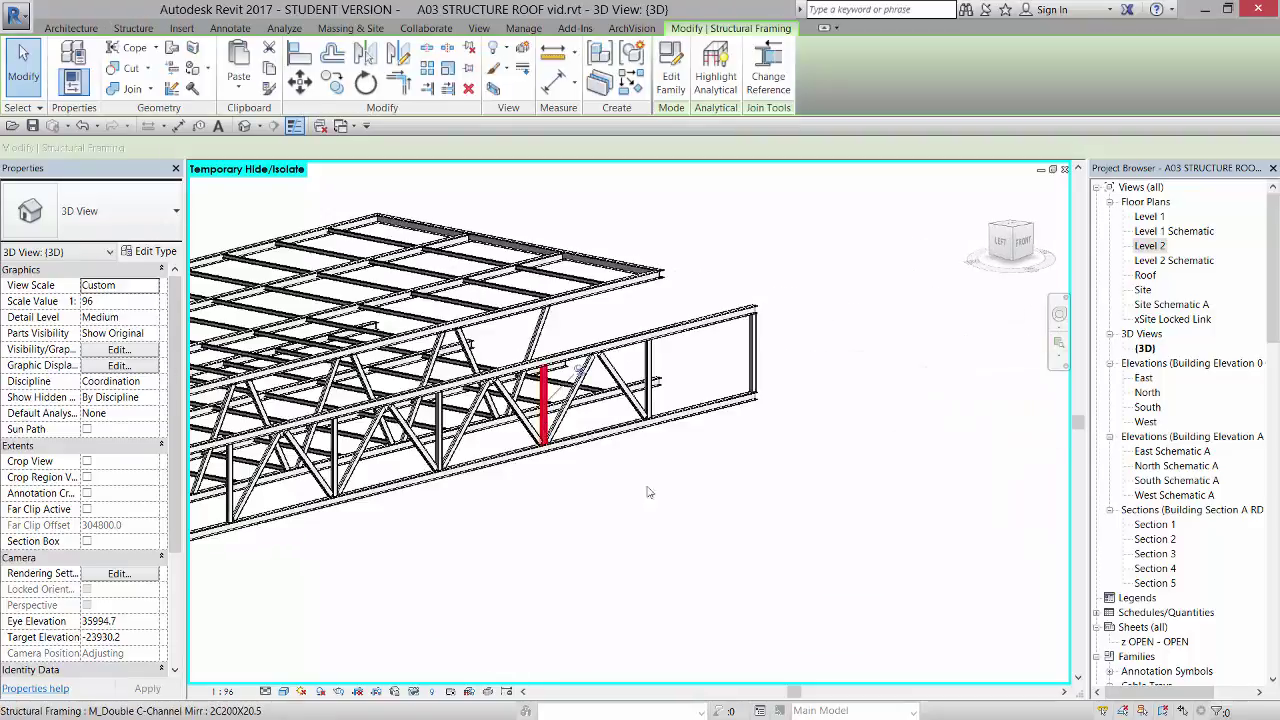
scroll(600, 509, down, 3)
shift+middle_drag(509, 572, 580, 587)
scroll(540, 570, up, 6)
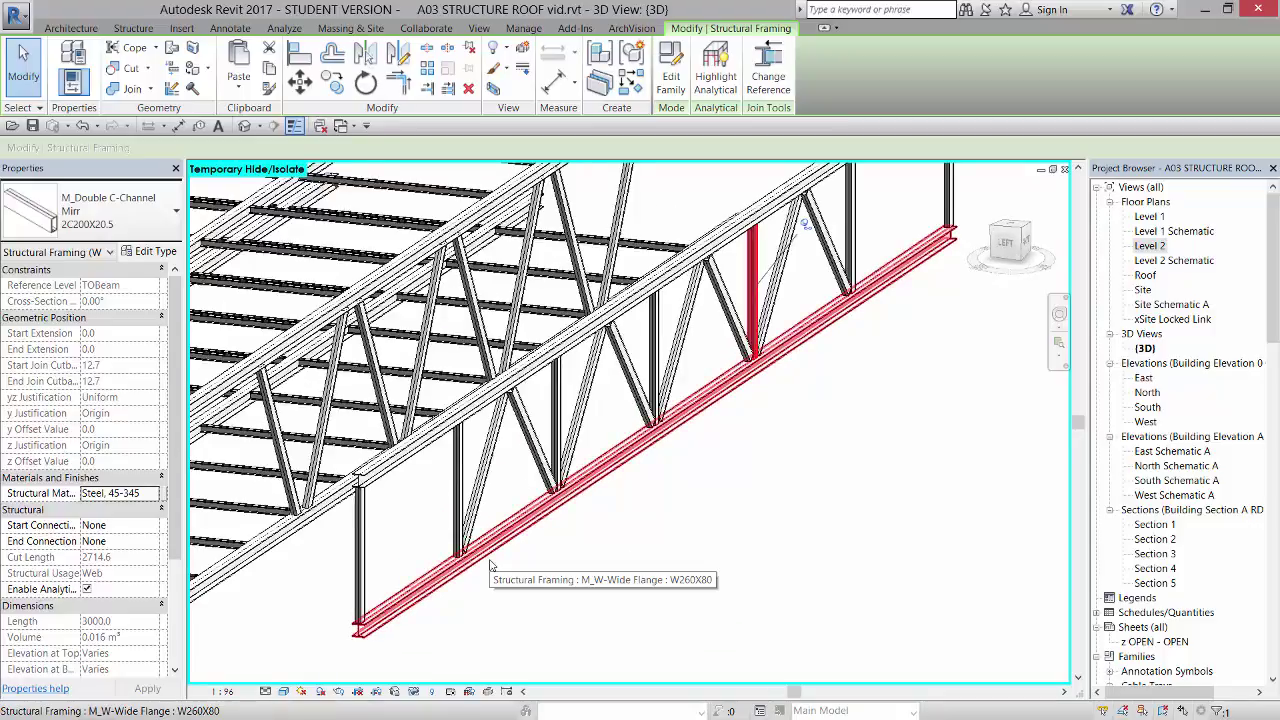
click(461, 638)
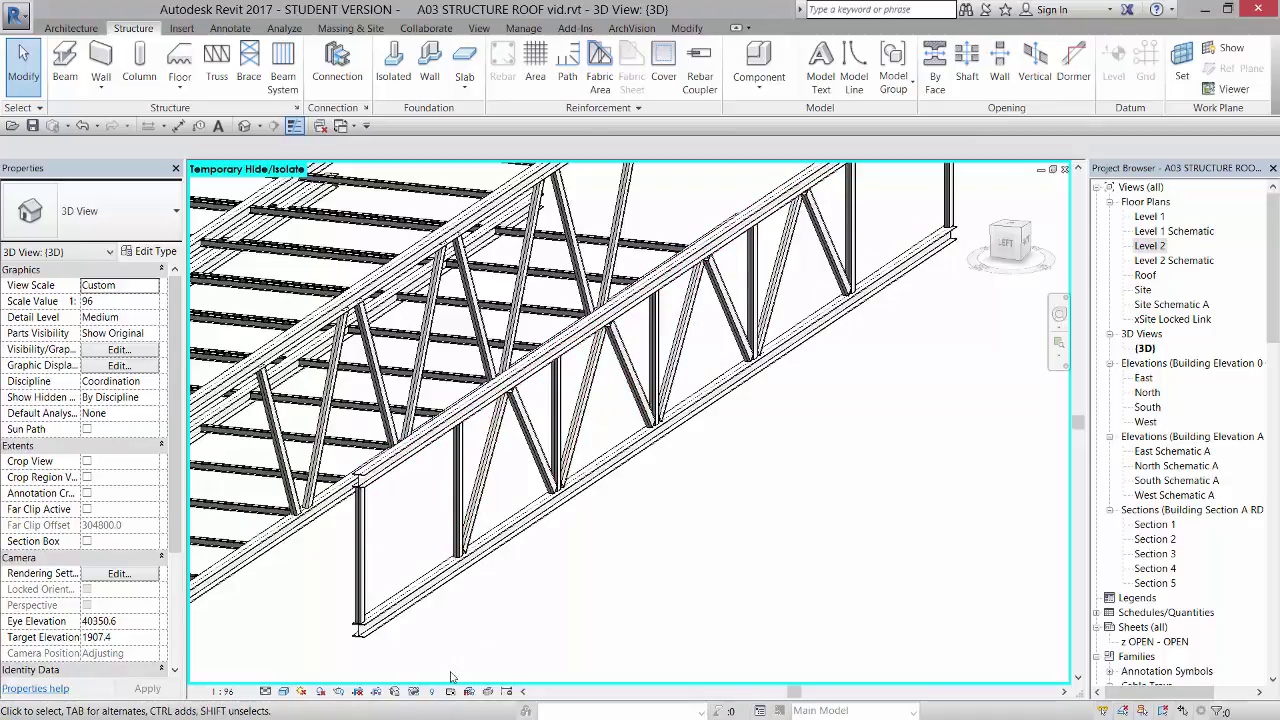
Step: Reset temporary isolation and review the JMSG Truss type's W260X80 chords and C-channel webs, cancelling unchanged
click(413, 691)
click(425, 675)
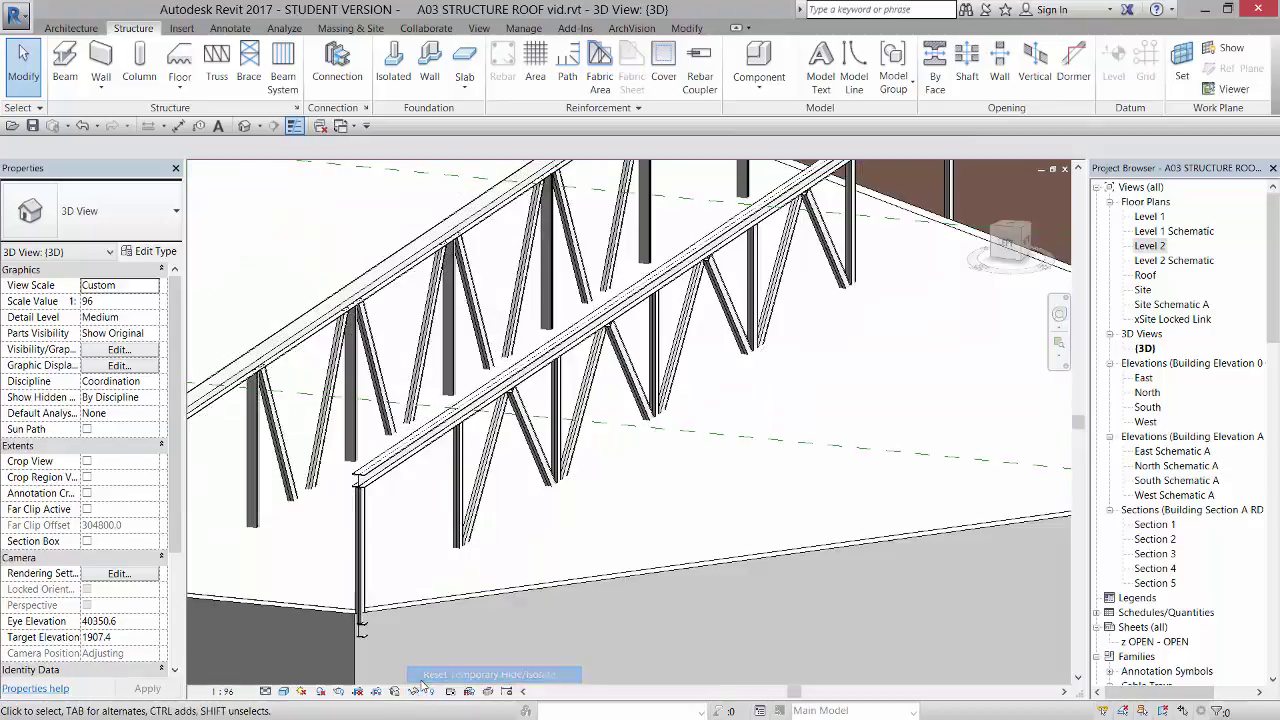
click(360, 573)
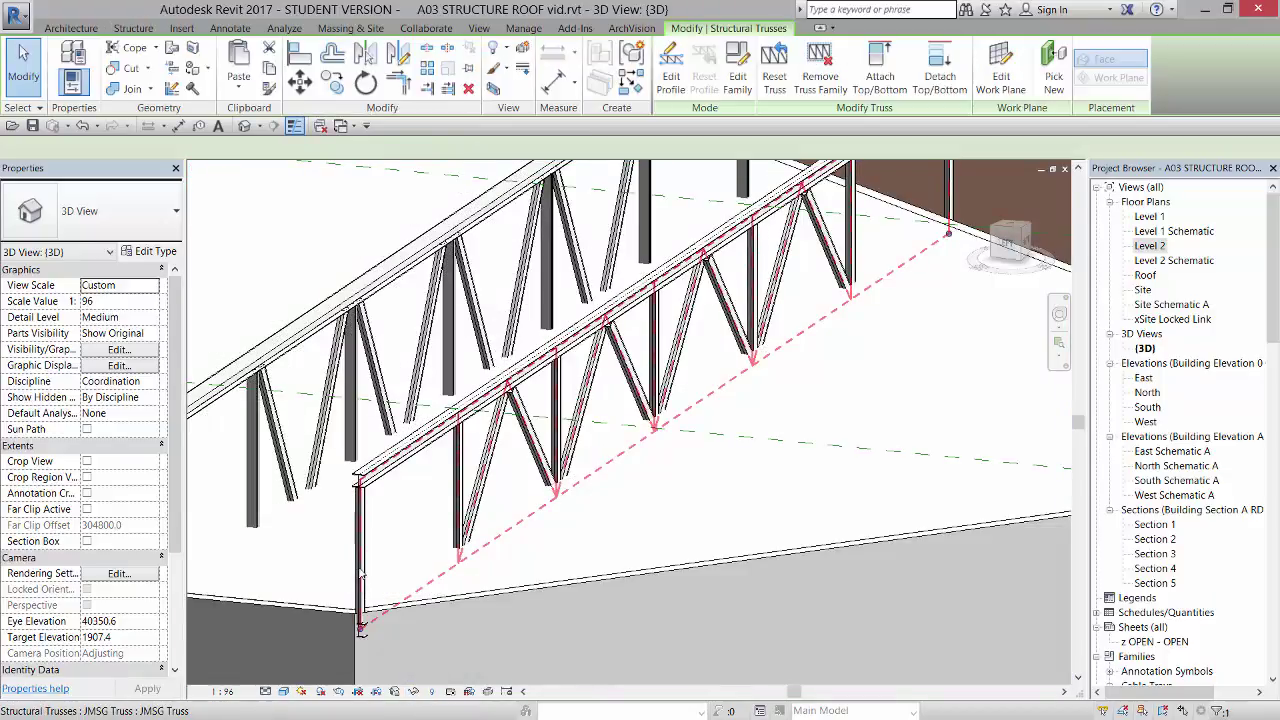
click(166, 254)
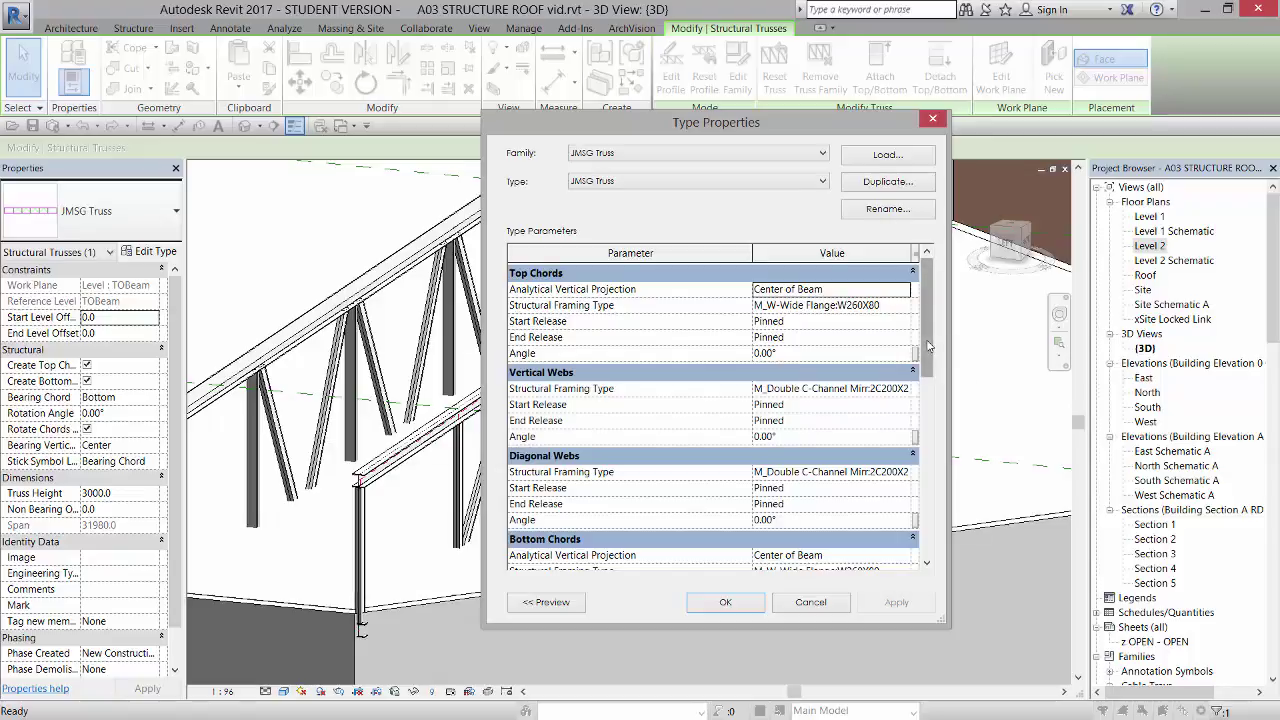
drag(931, 350, 930, 434)
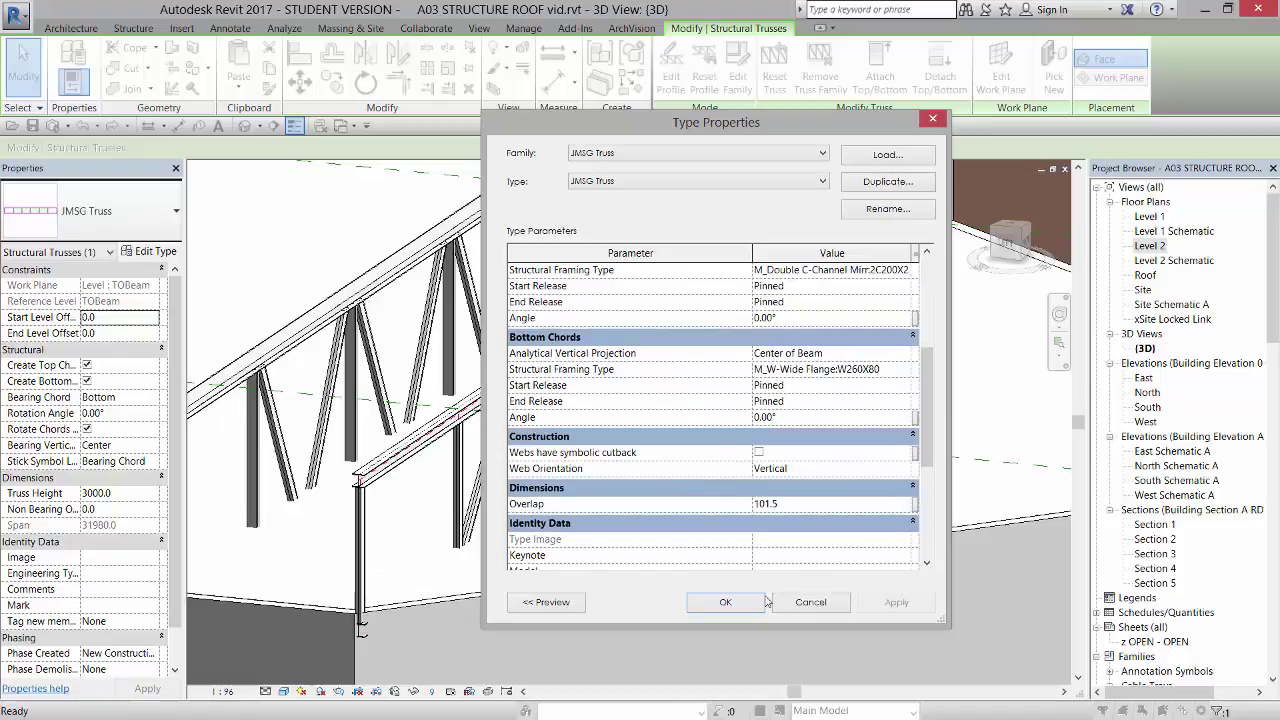
click(806, 602)
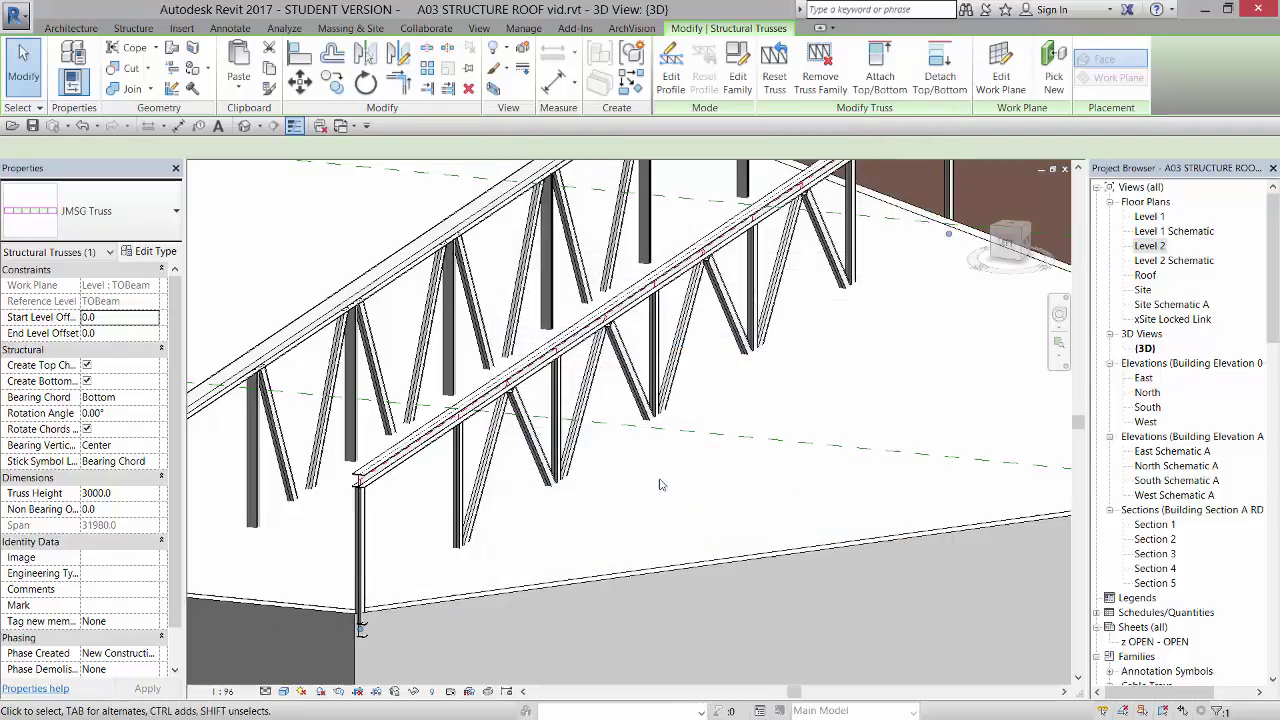
Step: Edit the JMSG Truss family to view its 30000-long, 3000-high web and chord layout
right_click(558, 385)
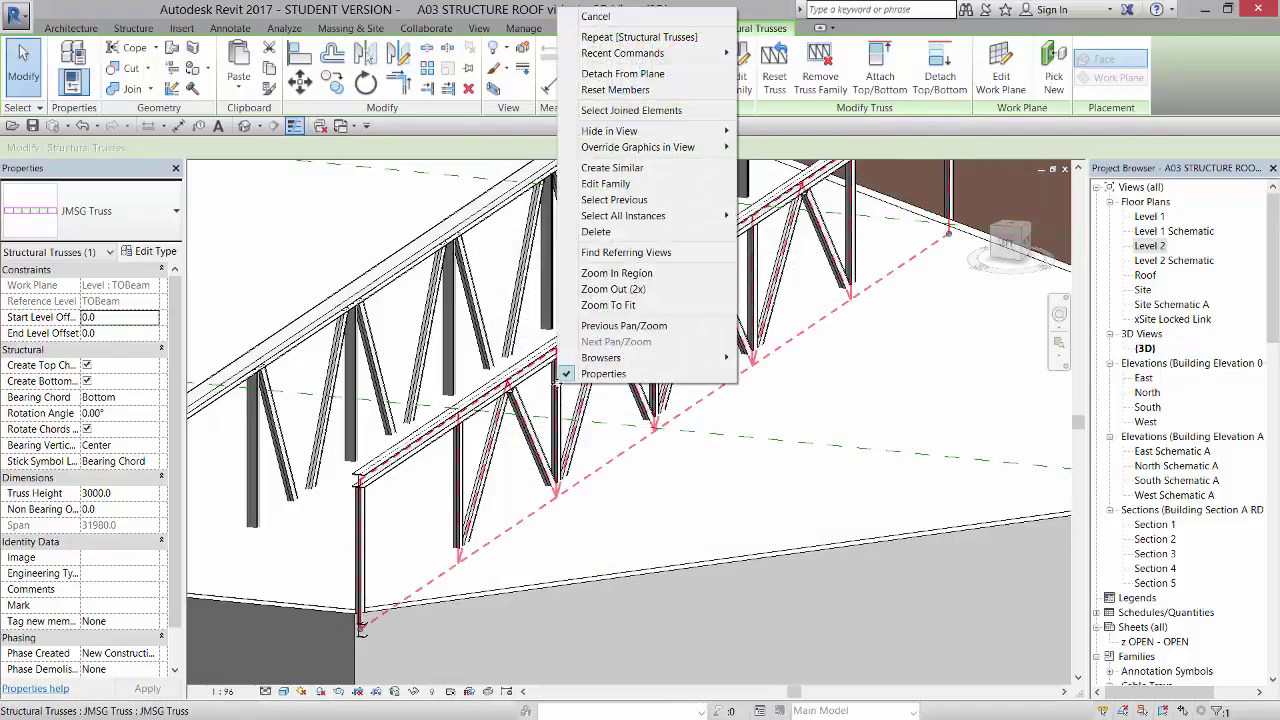
click(620, 184)
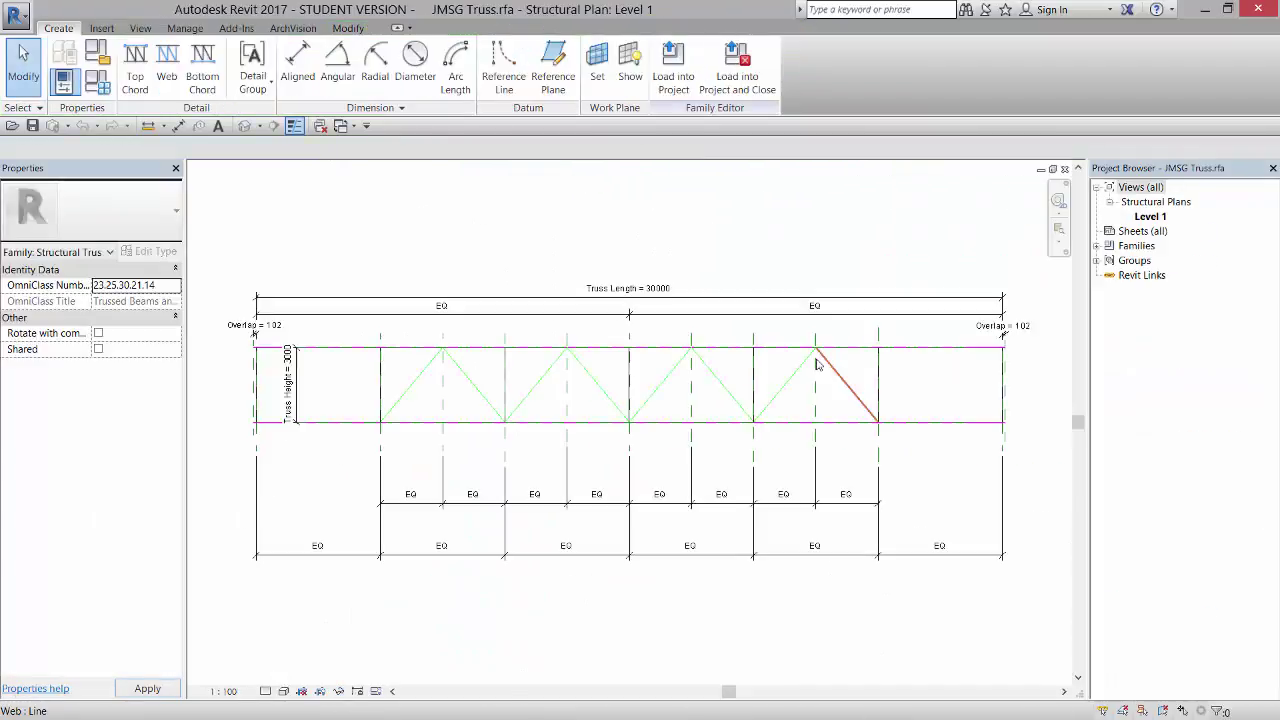
scroll(357, 403, up, 3)
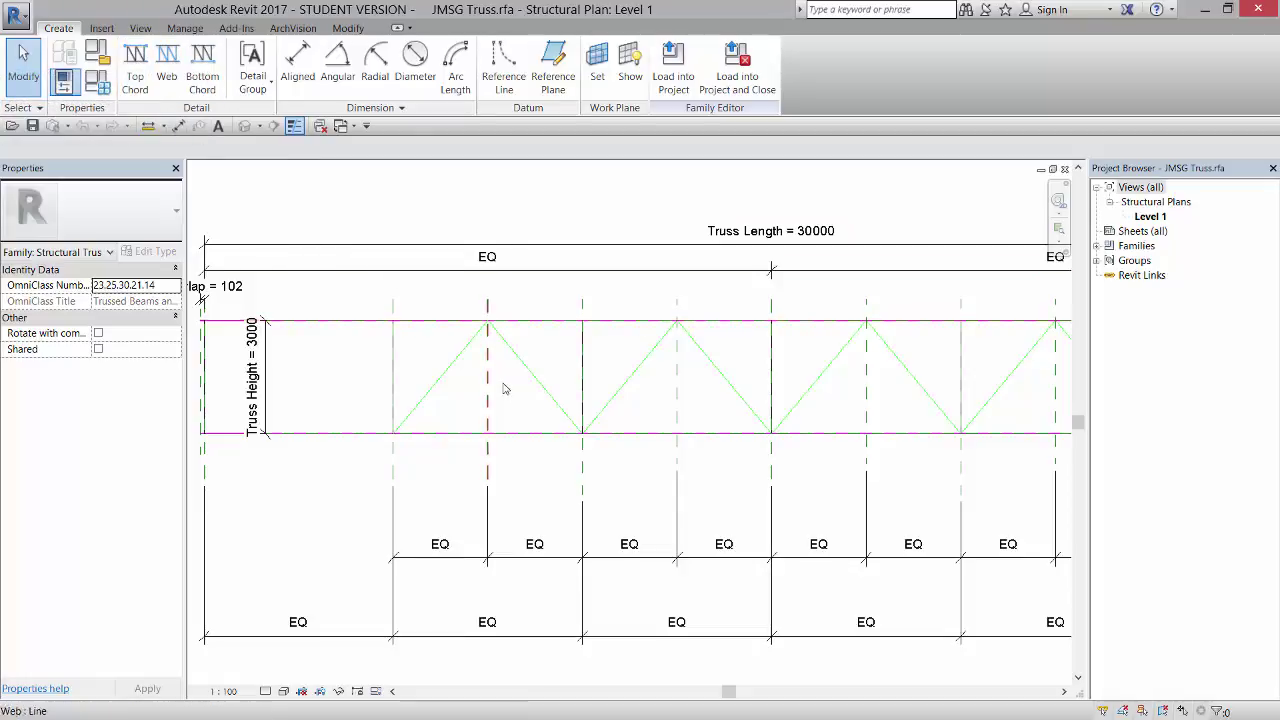
scroll(500, 387, down, 2)
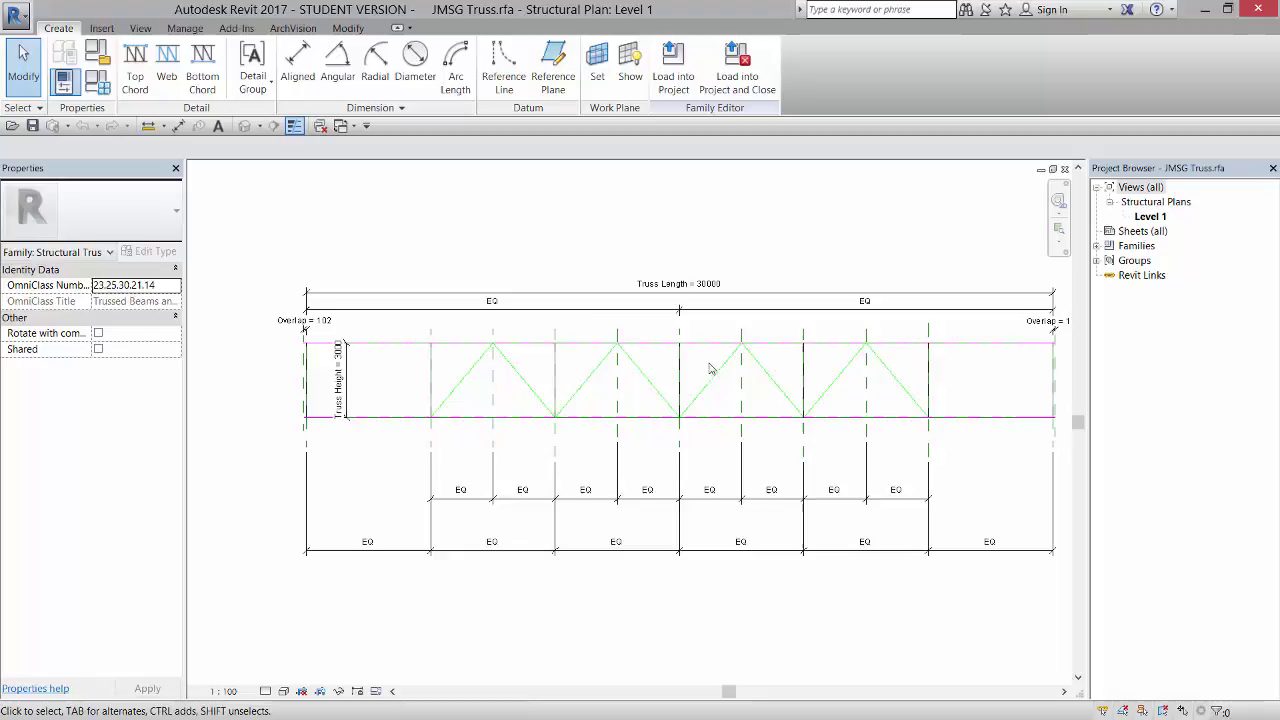
Step: Create a new family from the Structural Trusses.rft template
click(18, 22)
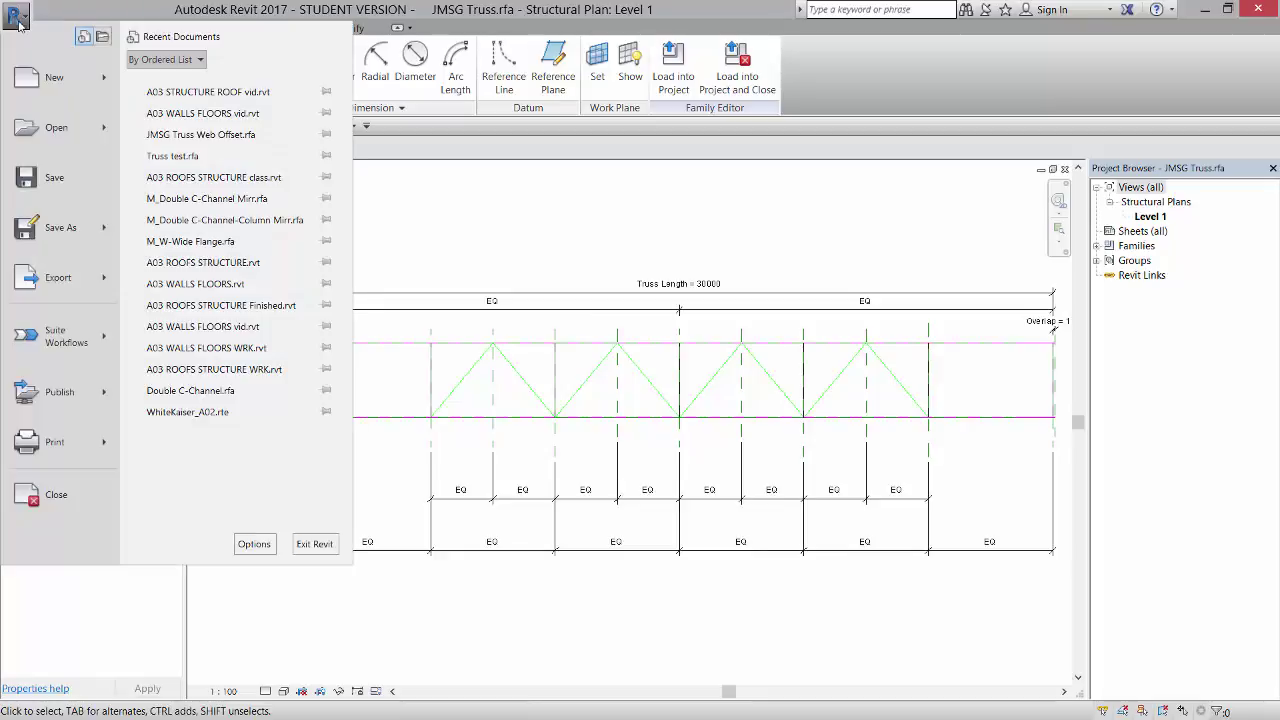
mouse_move(30, 76)
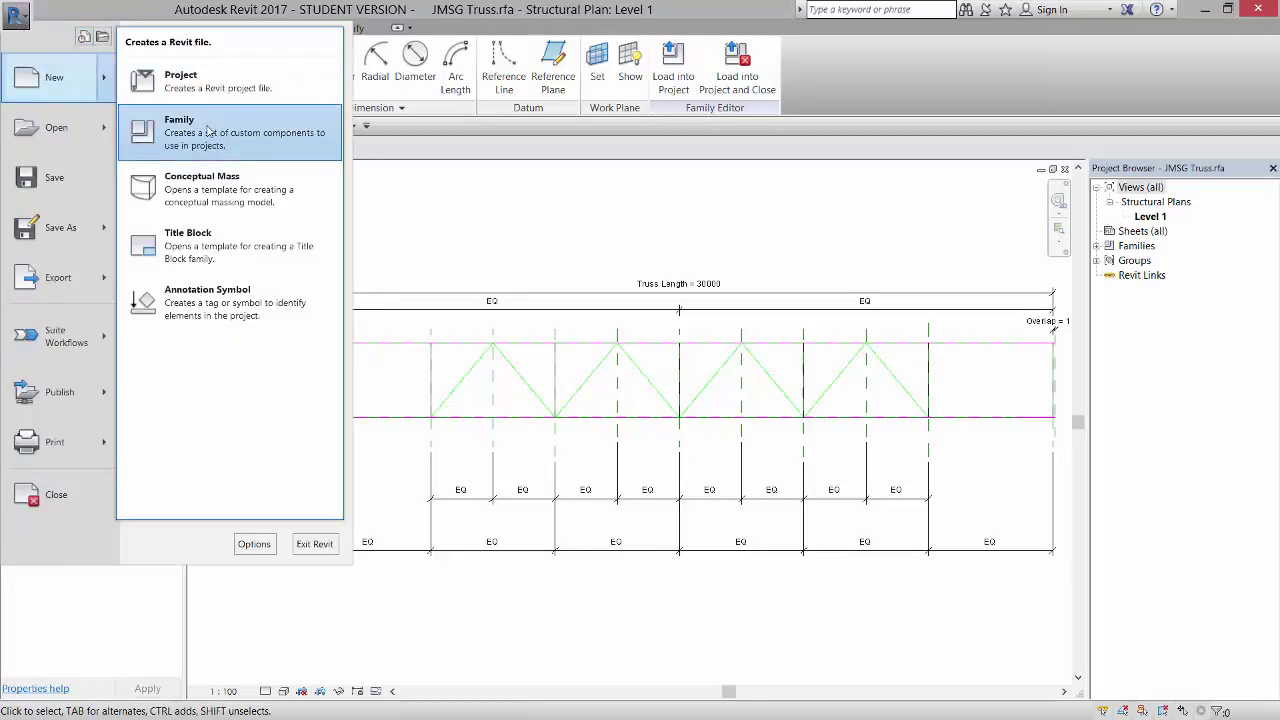
key(Escape)
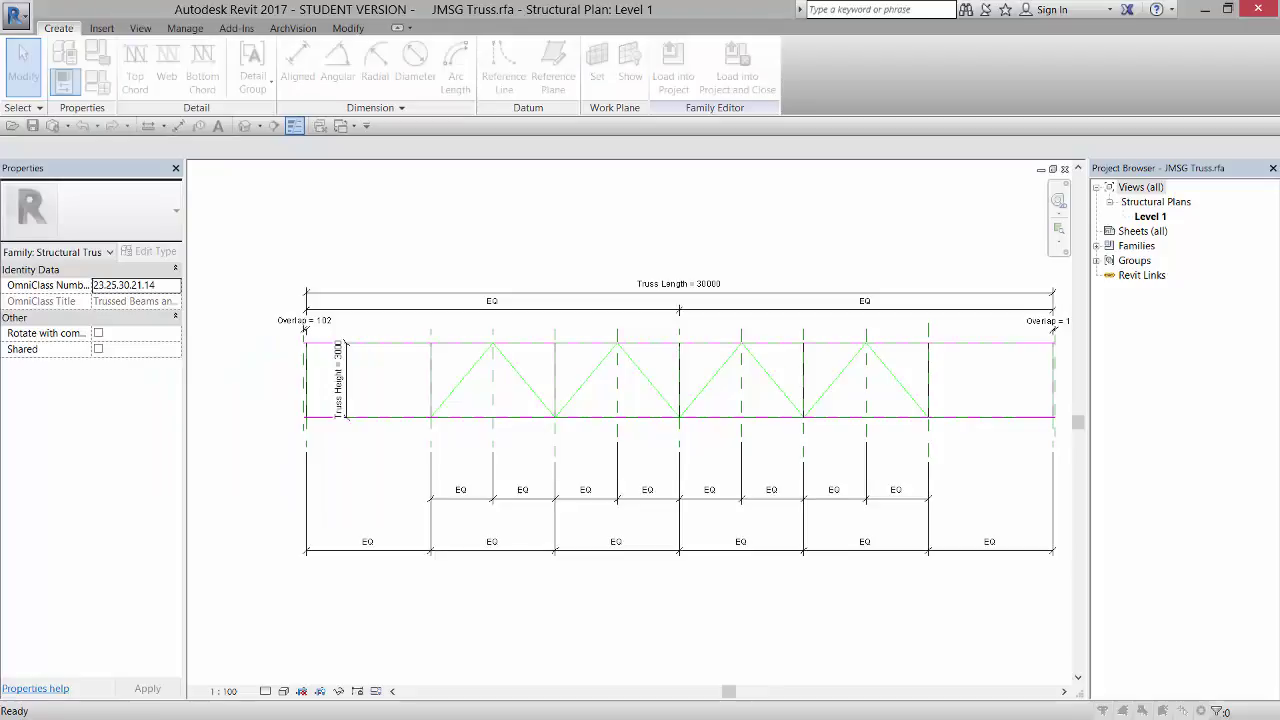
drag(925, 263, 925, 447)
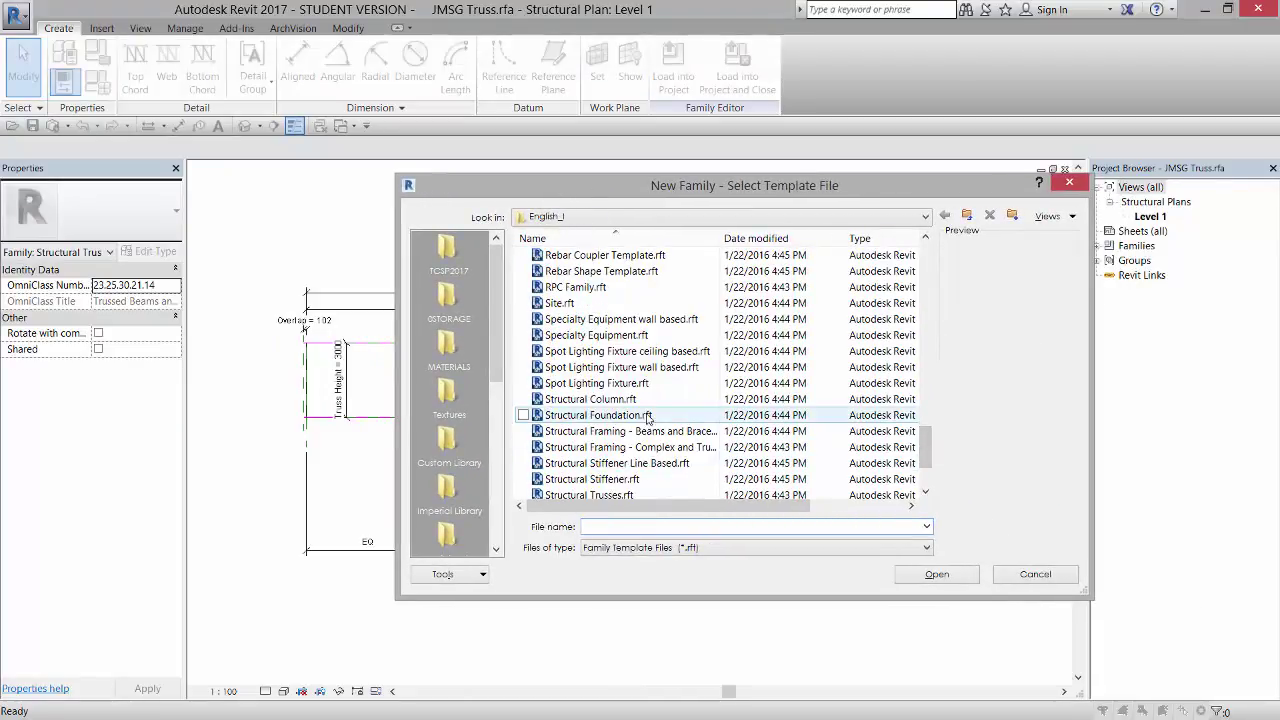
click(622, 495)
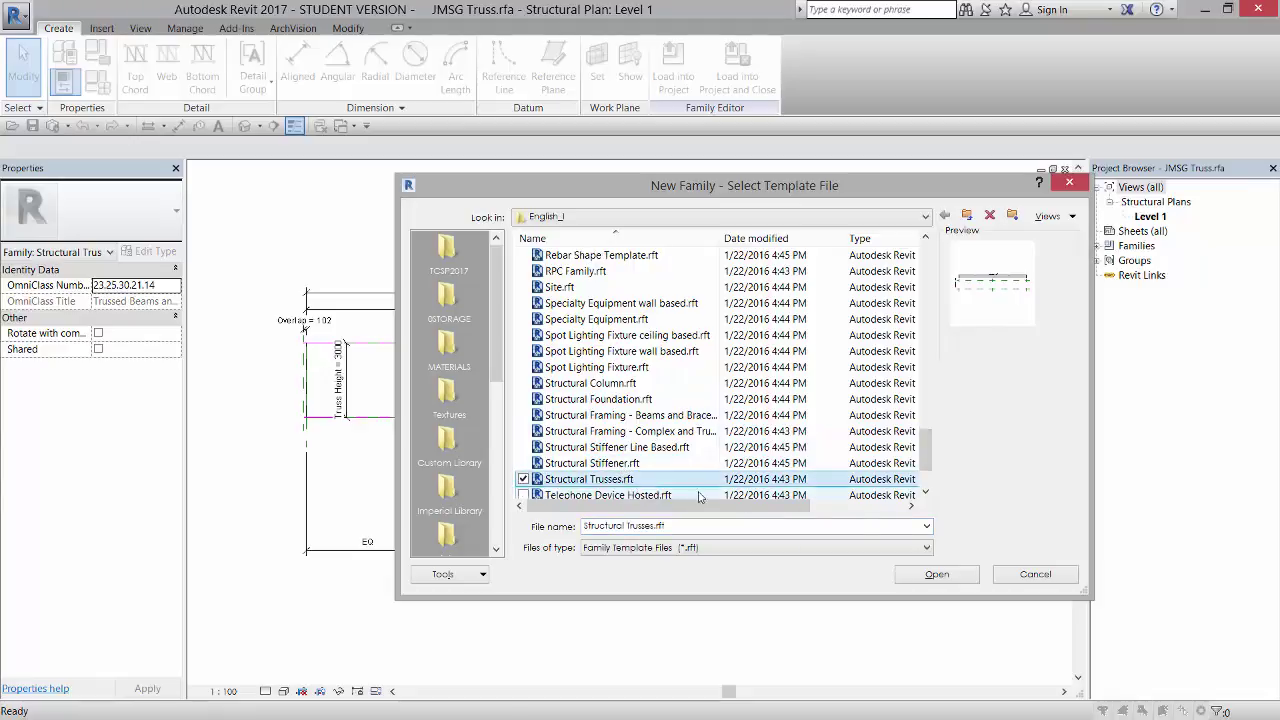
click(934, 582)
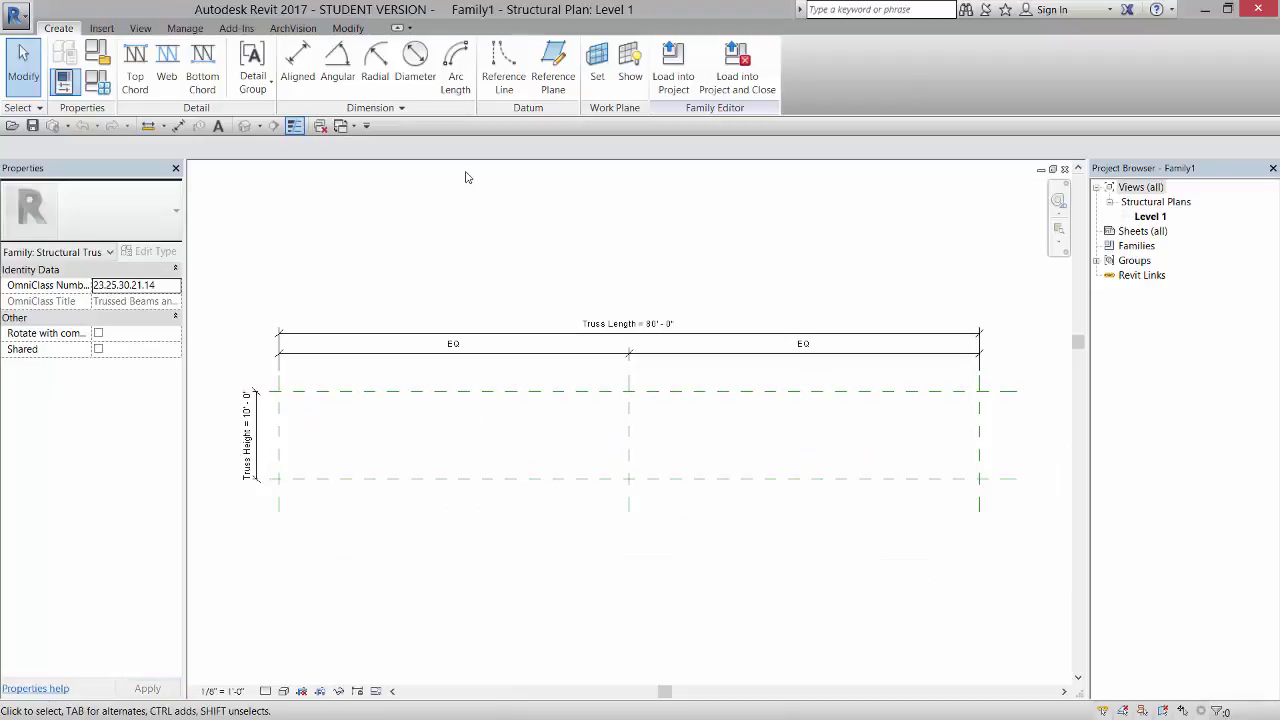
Step: Draw a short top chord on the top plane and a full-length bottom chord
click(135, 65)
click(532, 391)
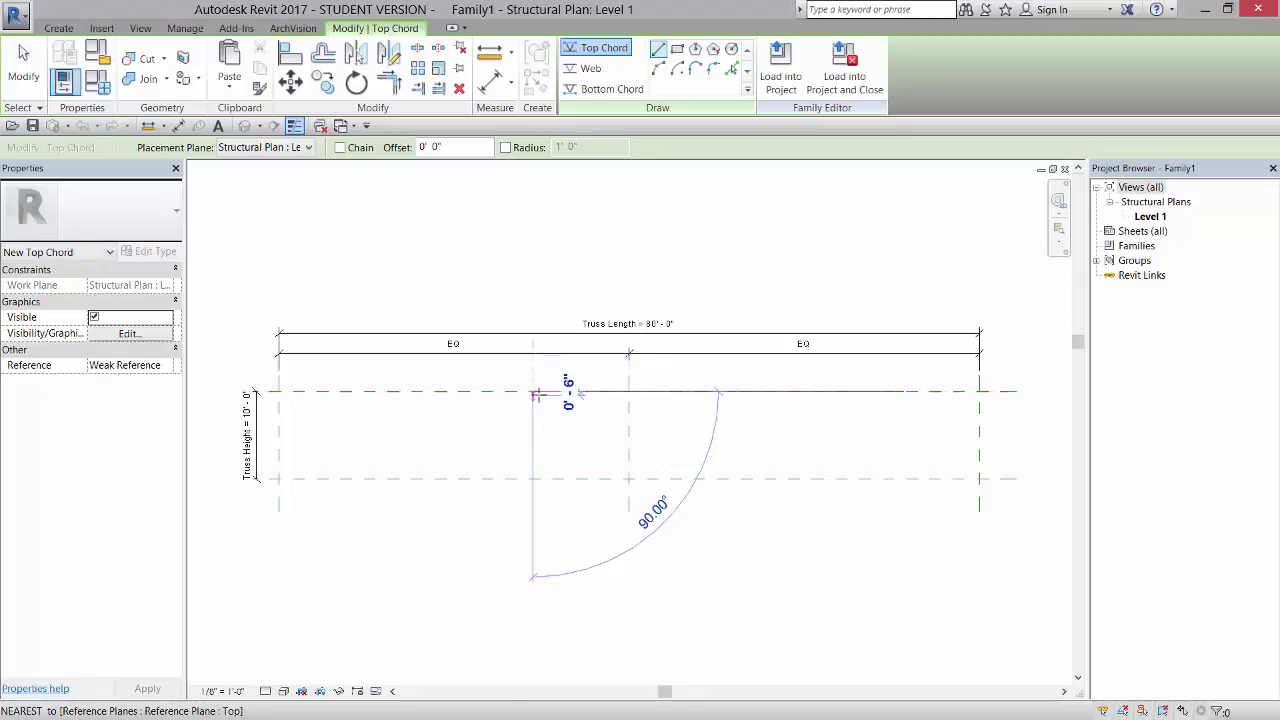
click(730, 391)
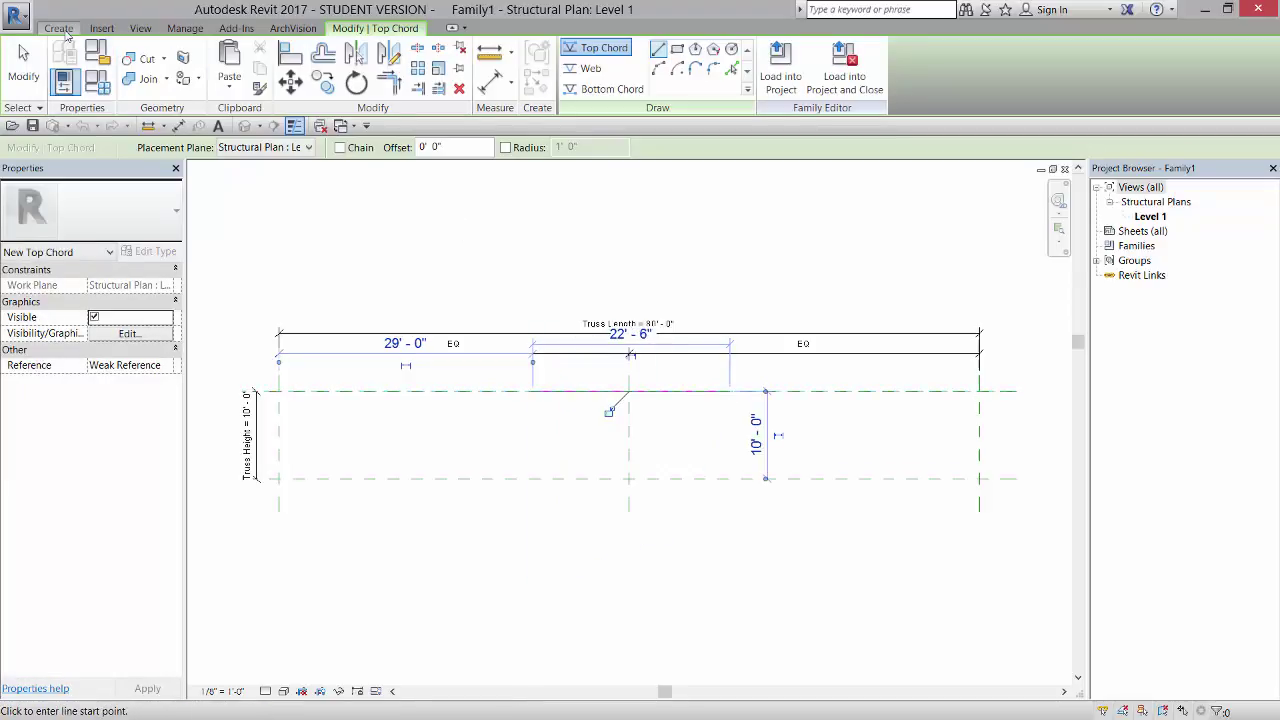
click(62, 30)
click(206, 76)
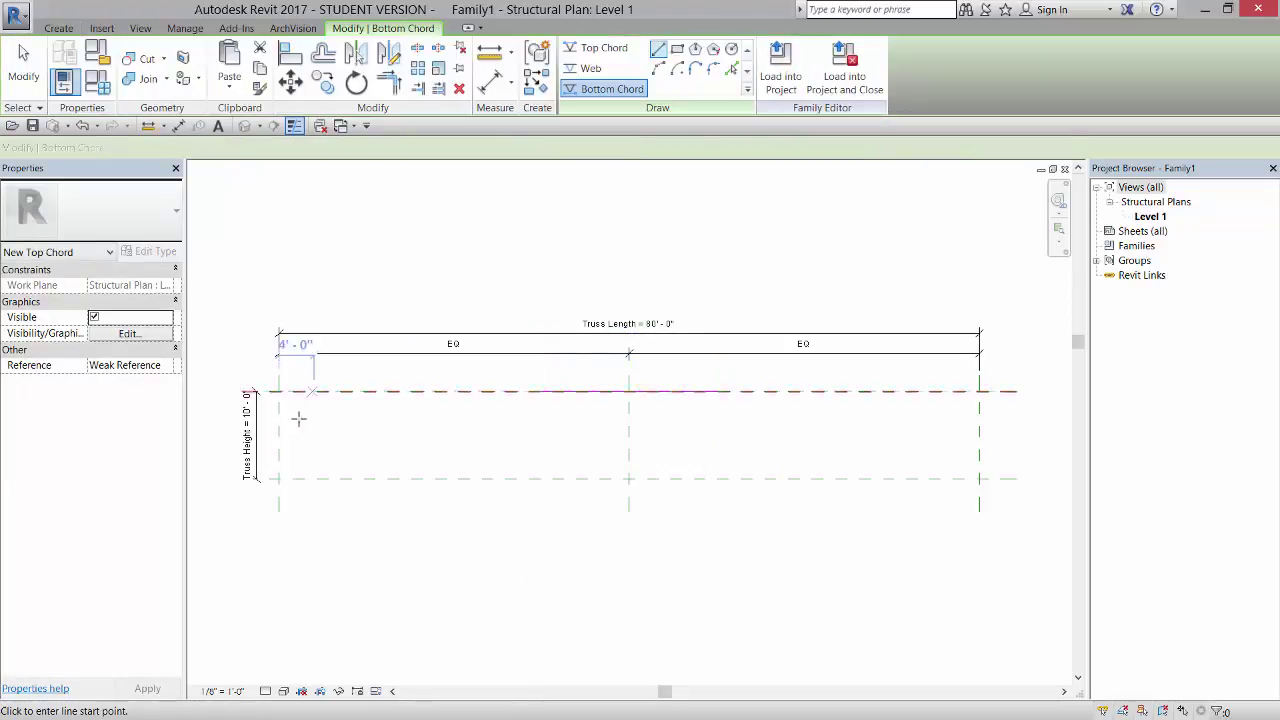
click(279, 479)
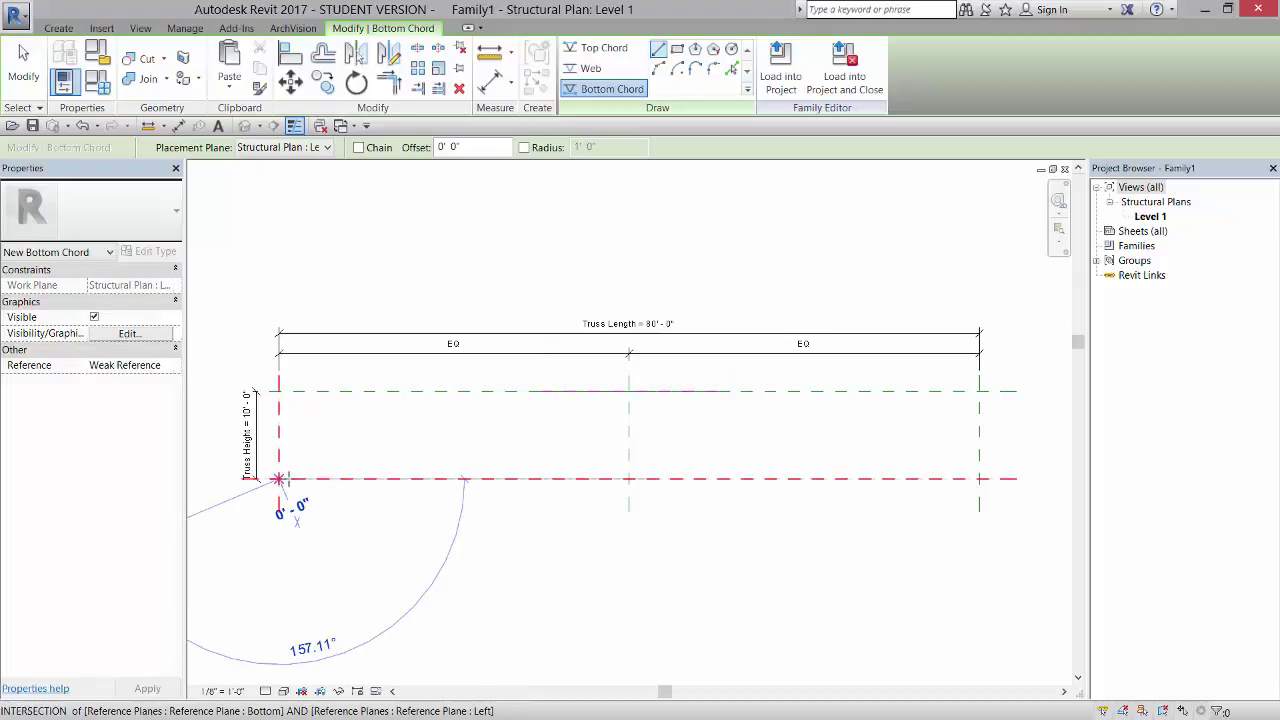
click(980, 479)
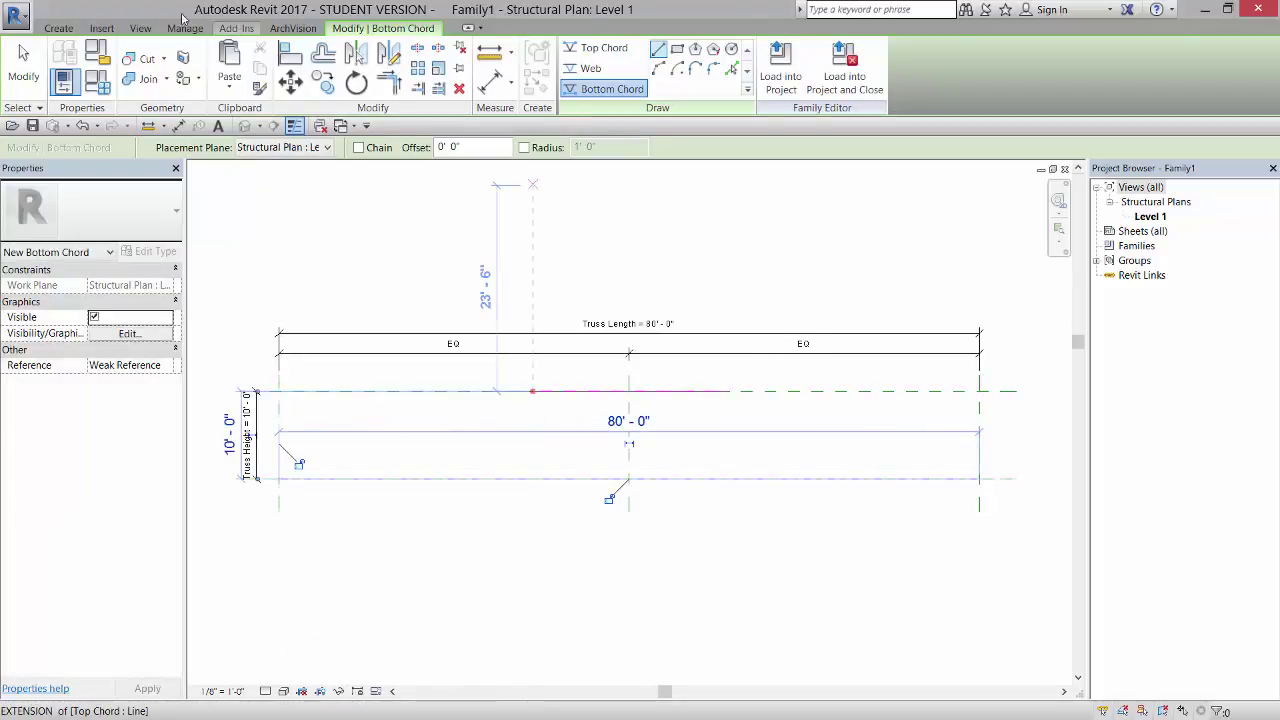
Step: Draw two sloping end webs and a vertical centre web between the chords
click(60, 28)
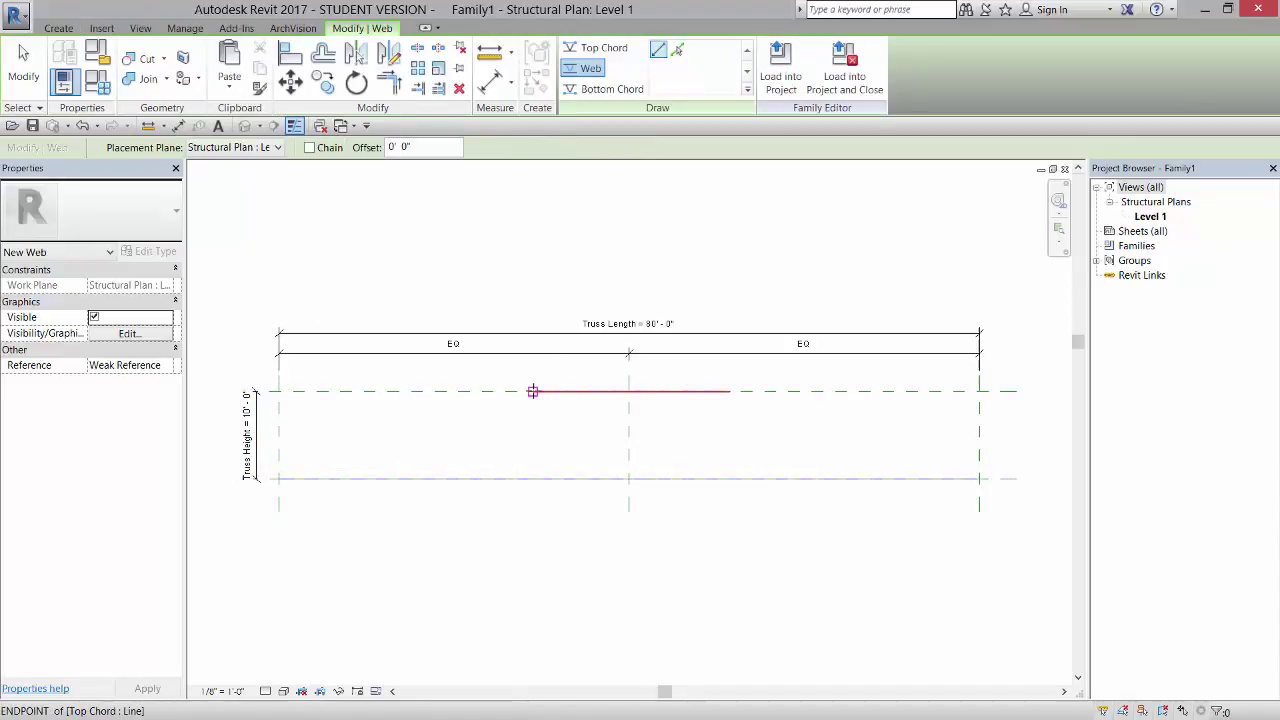
click(532, 391)
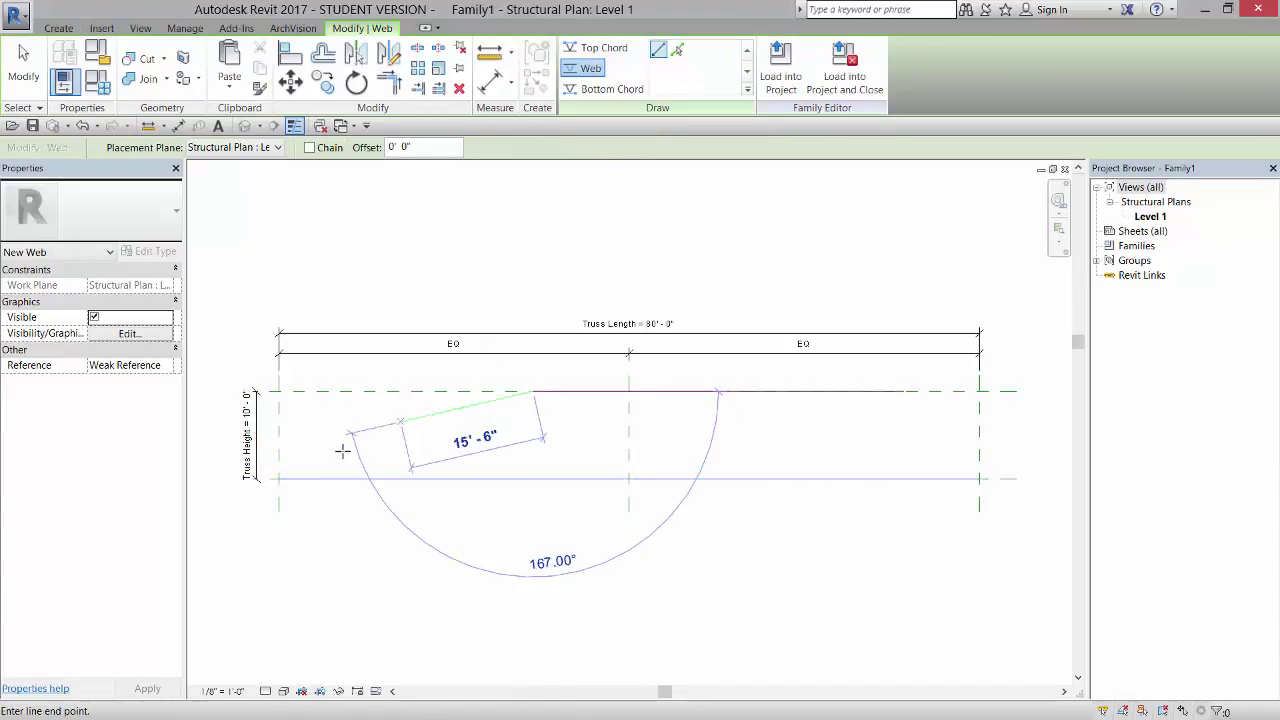
click(279, 478)
click(730, 391)
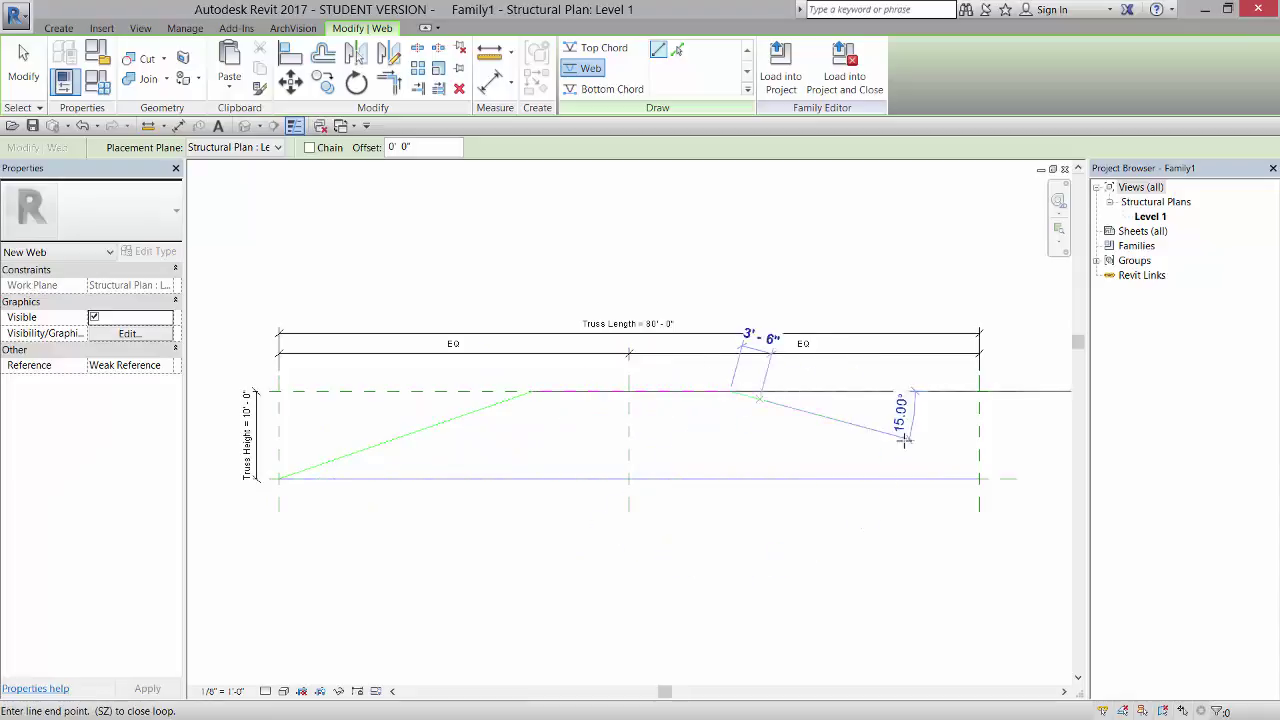
click(979, 478)
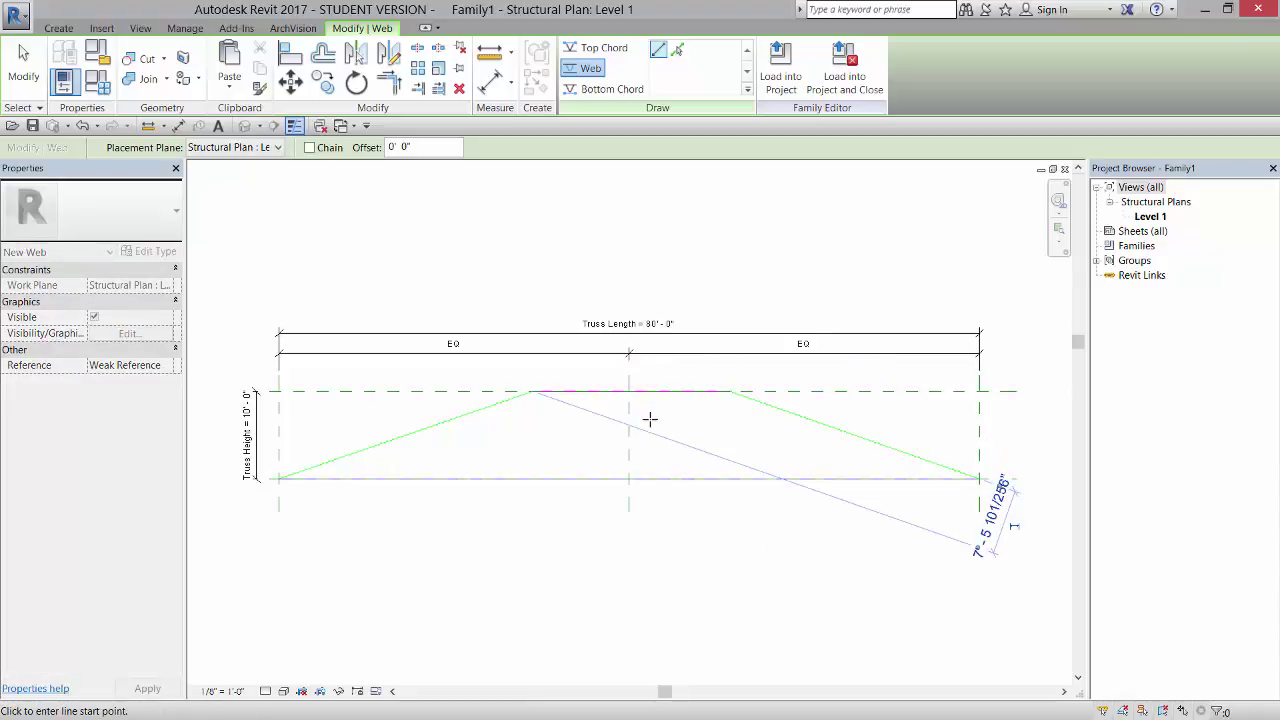
click(629, 478)
click(628, 391)
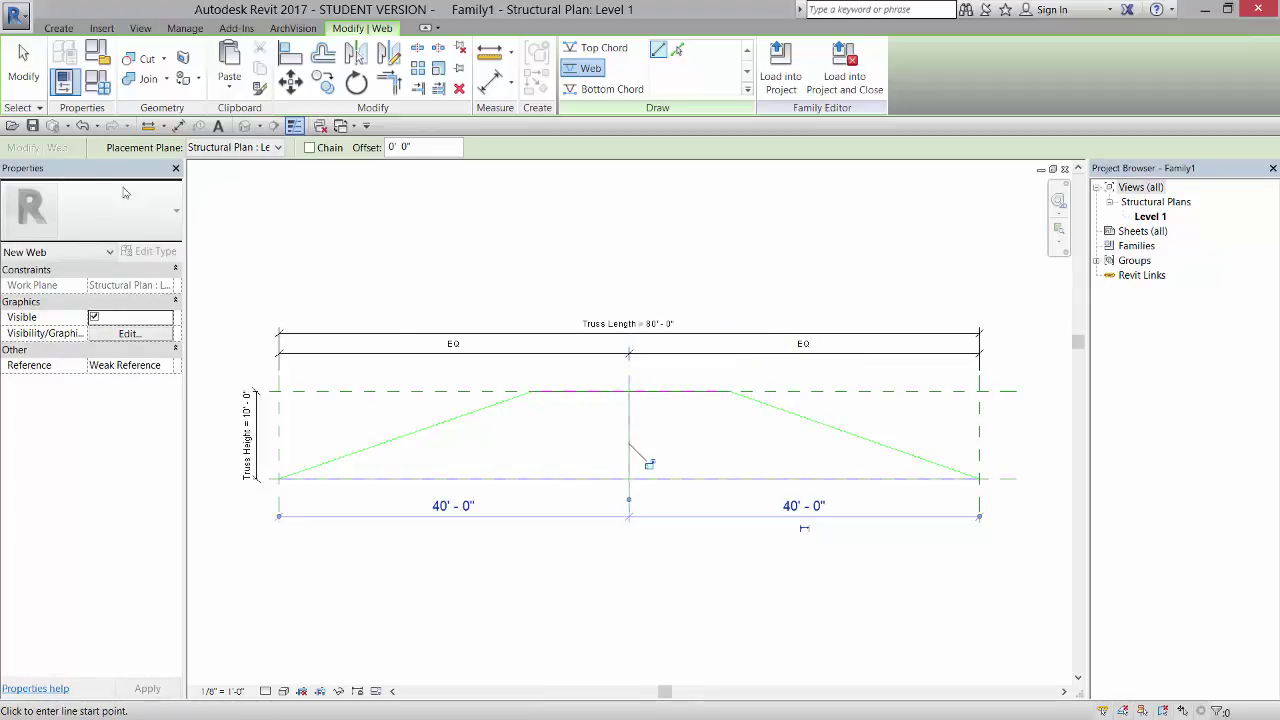
click(23, 65)
Step: Place an equality (EQ) aligned dimension across the top chord about the centre plane
scroll(561, 422, up, 2)
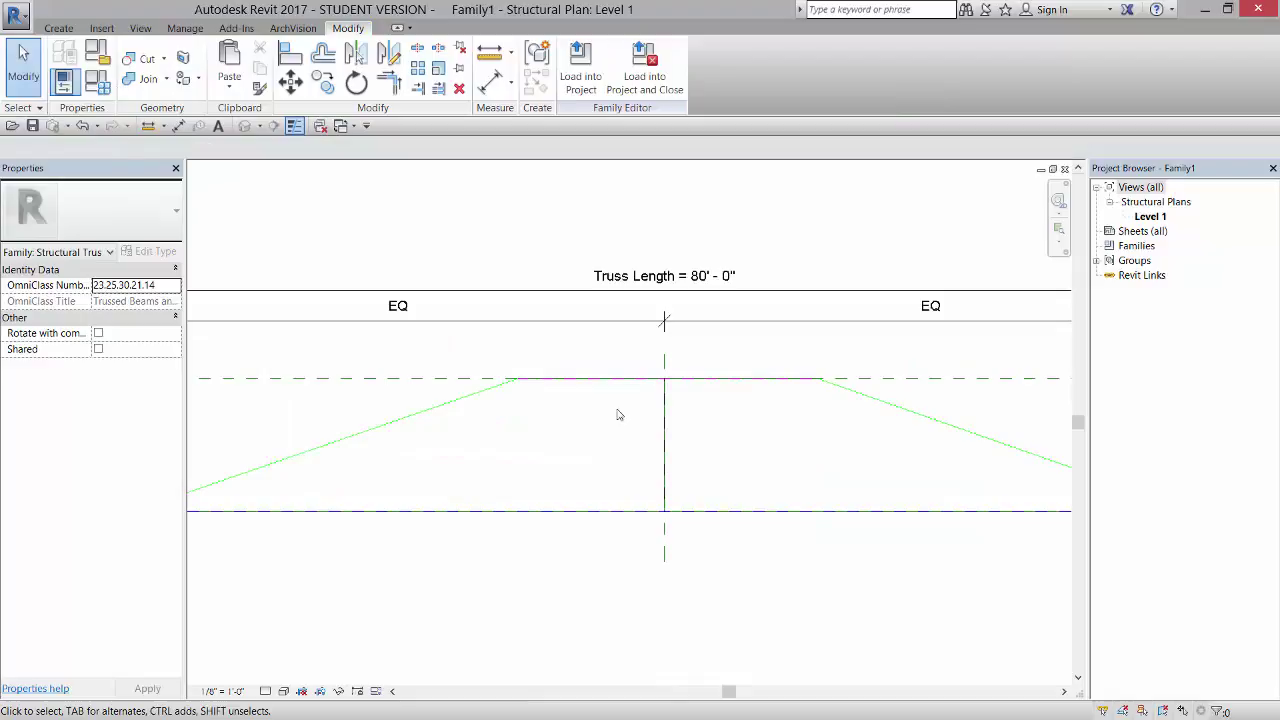
scroll(667, 388, down, 2)
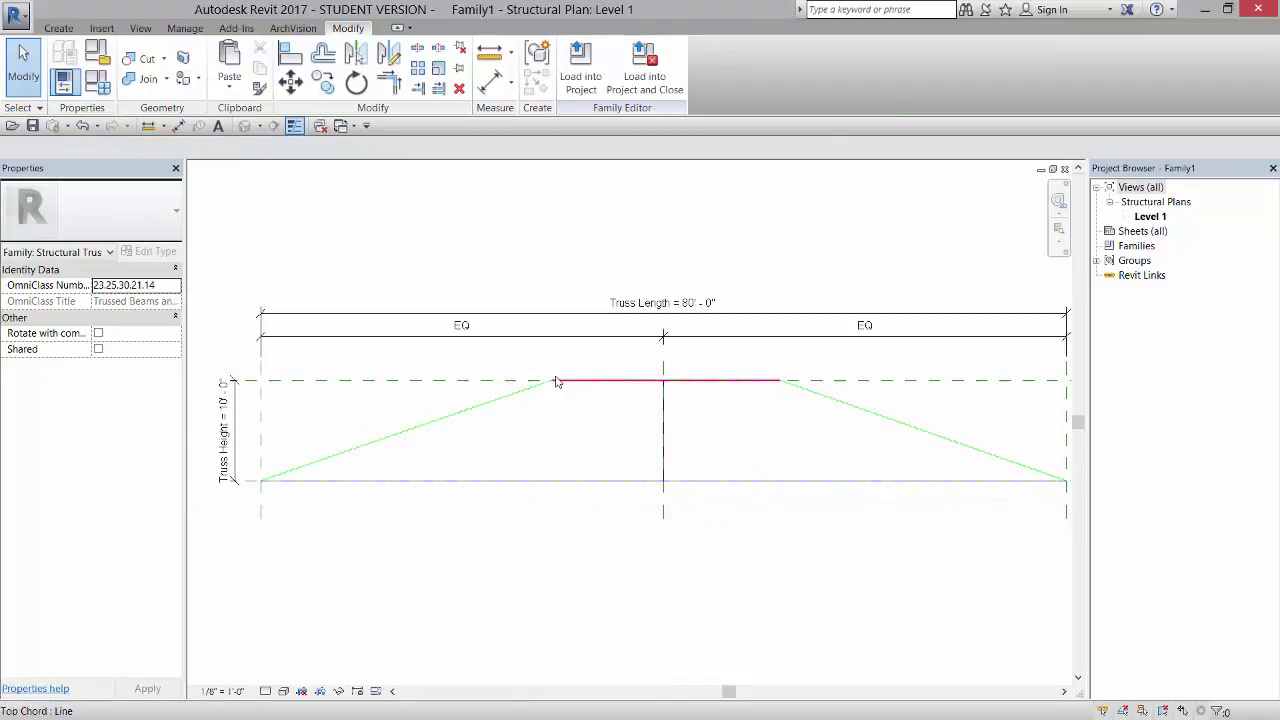
click(60, 30)
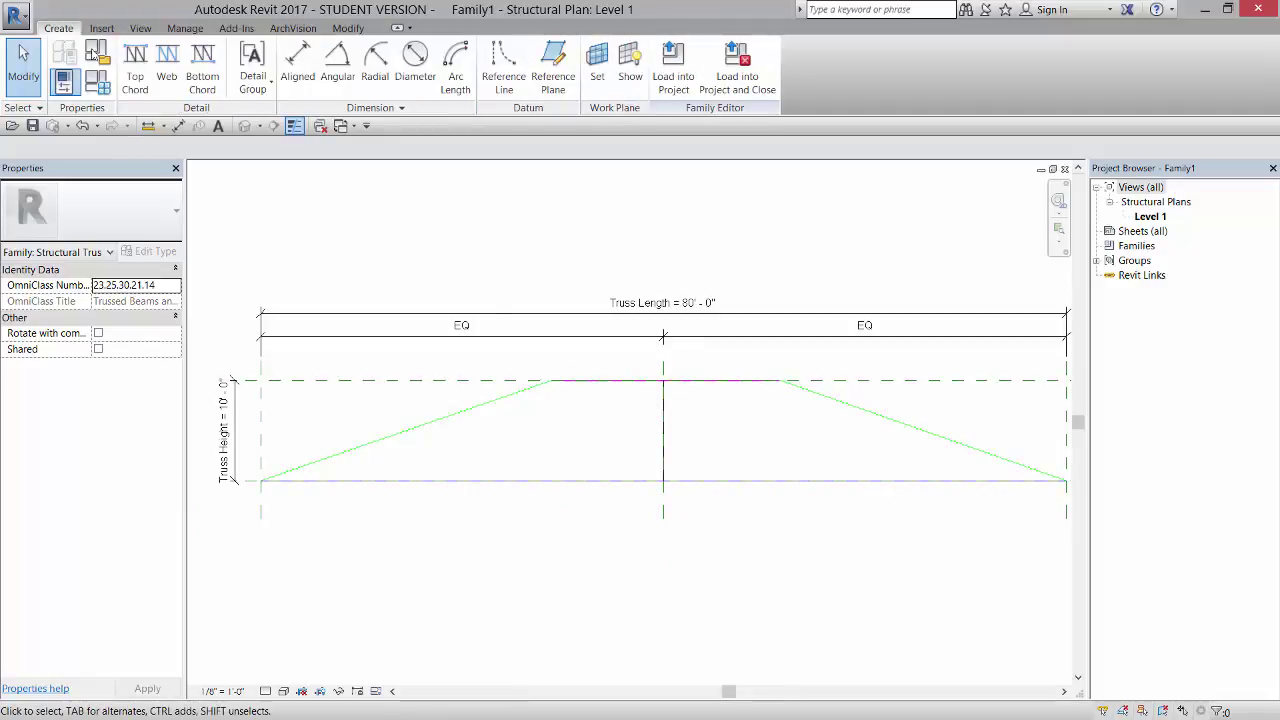
click(296, 62)
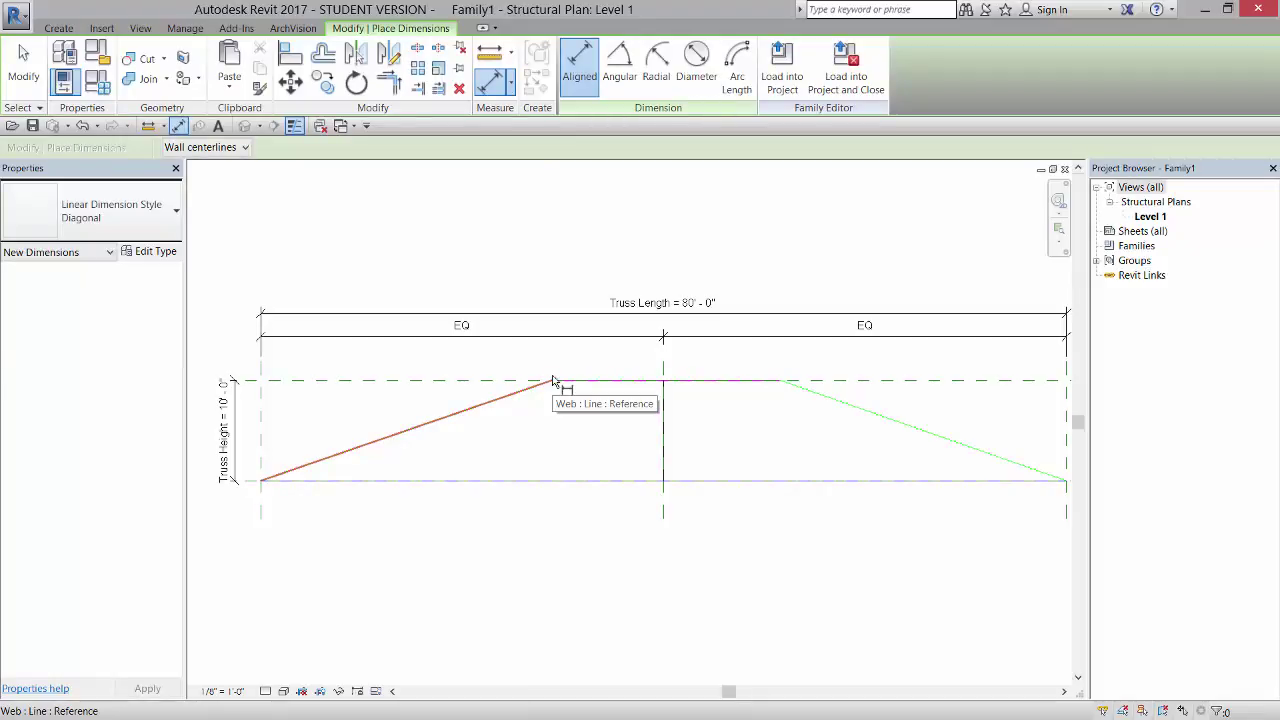
key(Tab)
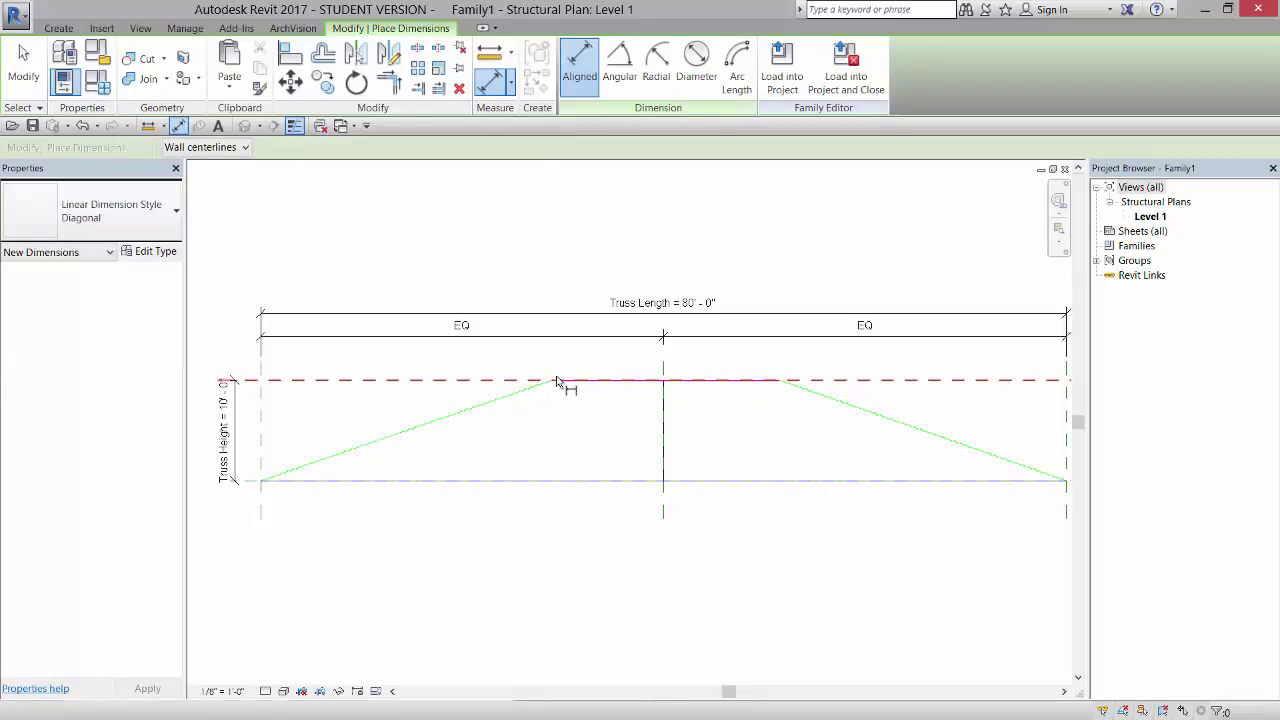
click(664, 364)
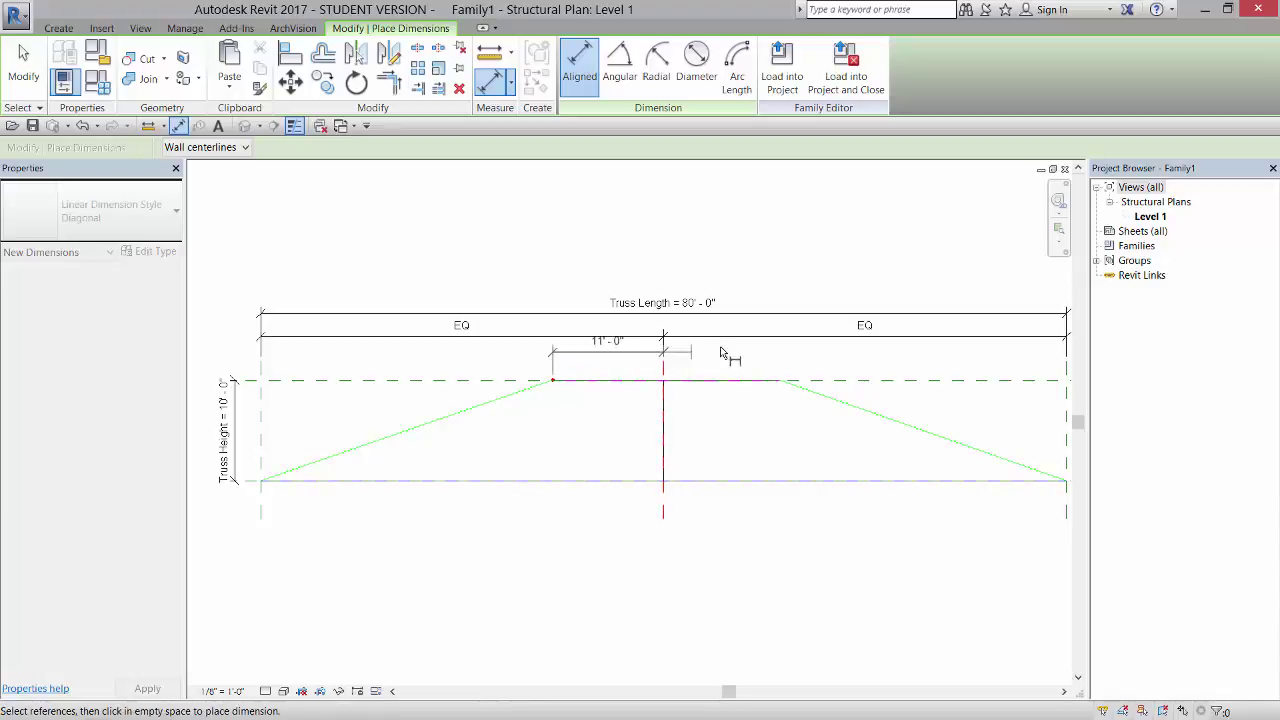
click(786, 380)
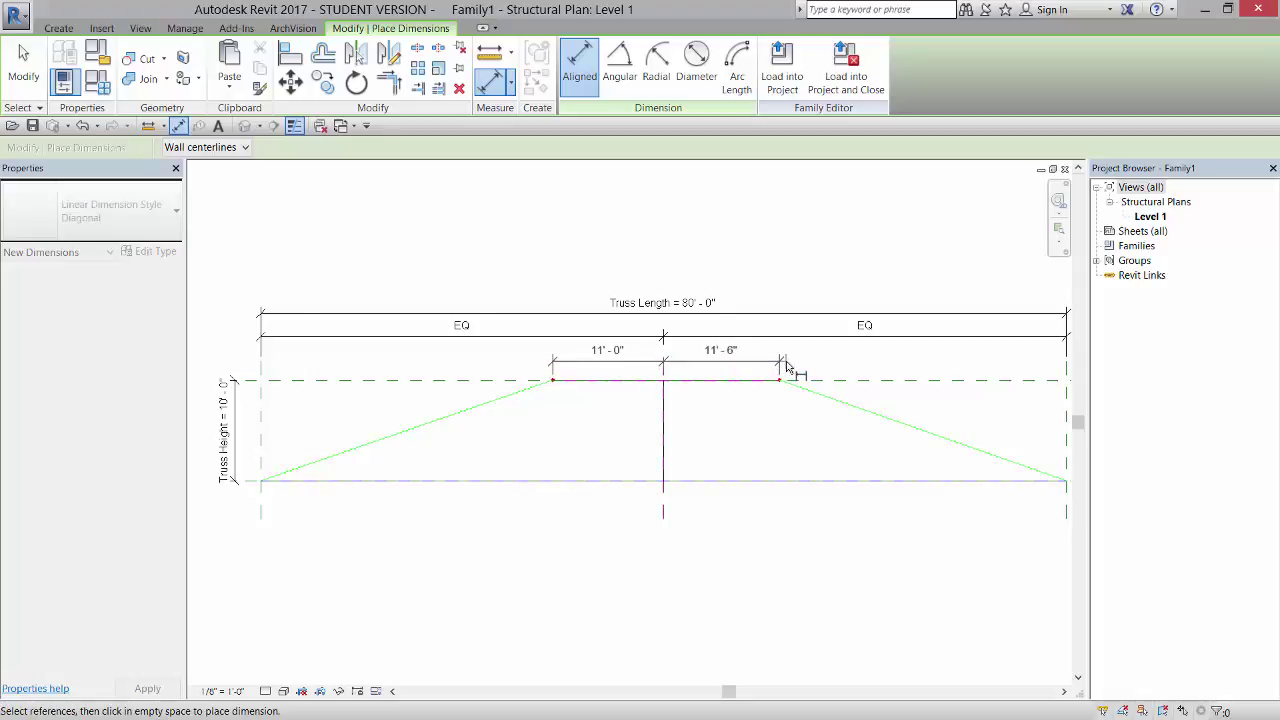
scroll(786, 372, down, 2)
middle_drag(786, 370, 774, 462)
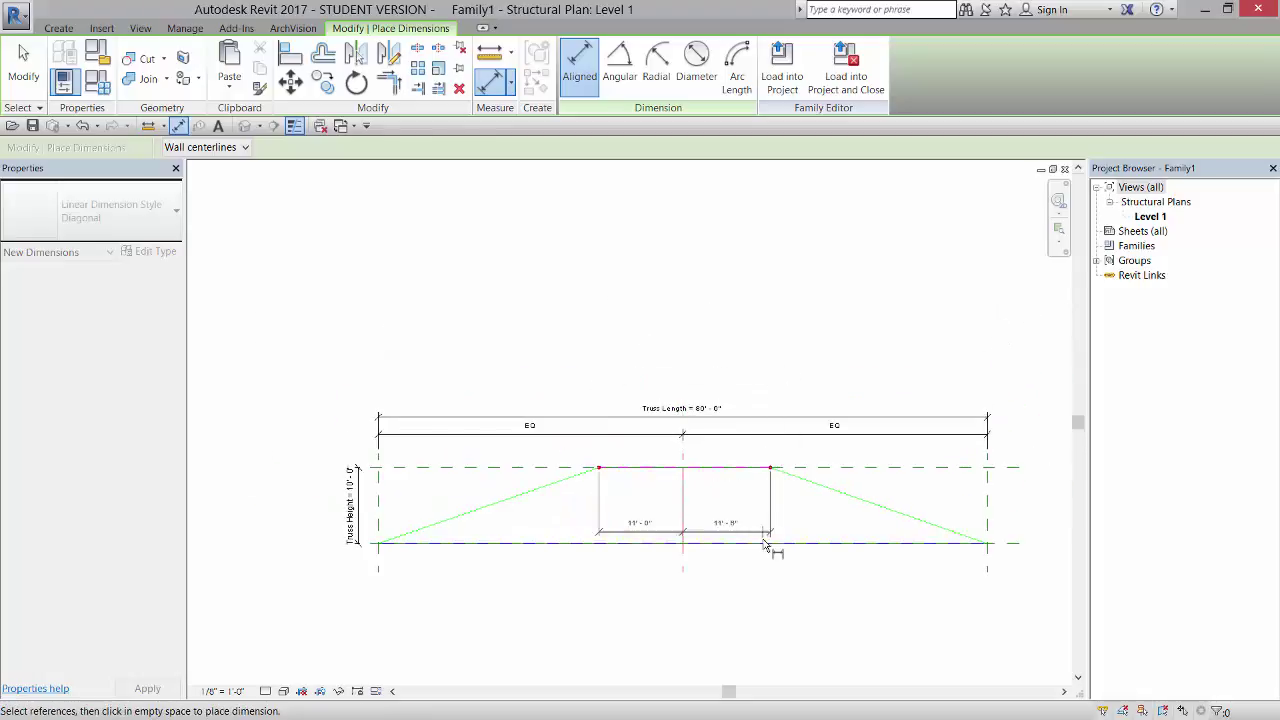
click(752, 508)
scroll(685, 488, up, 2)
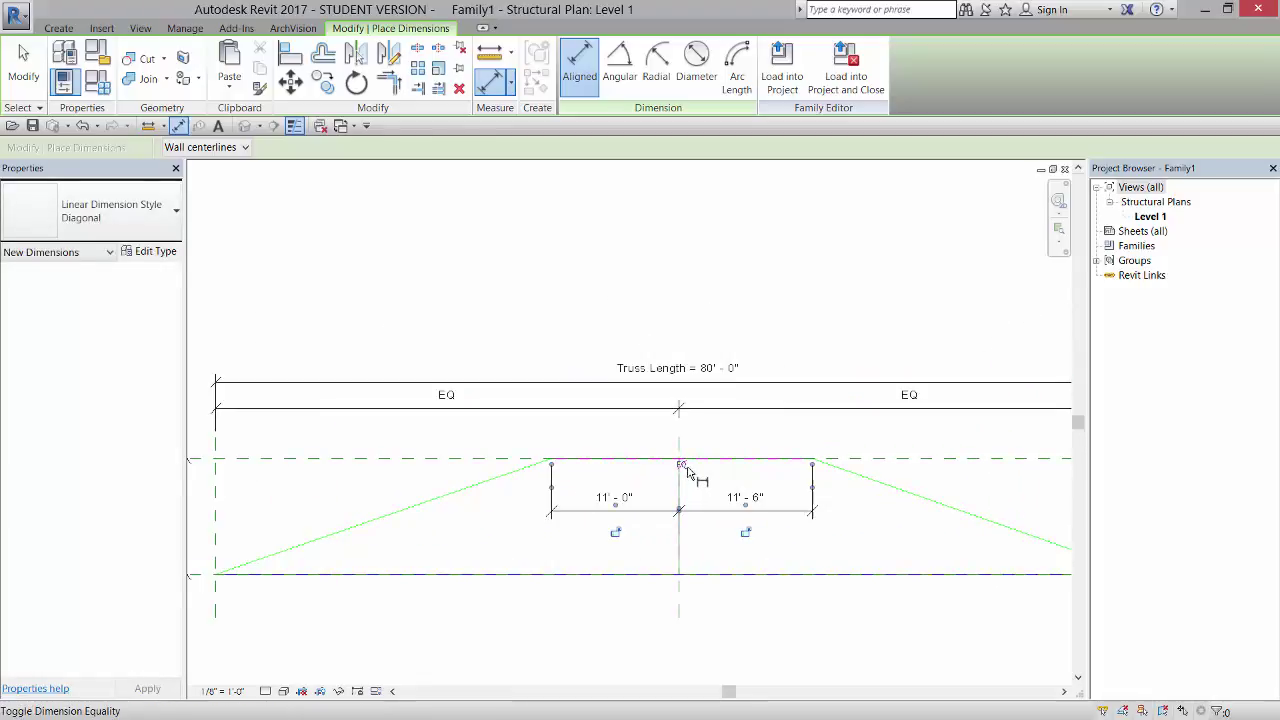
click(679, 465)
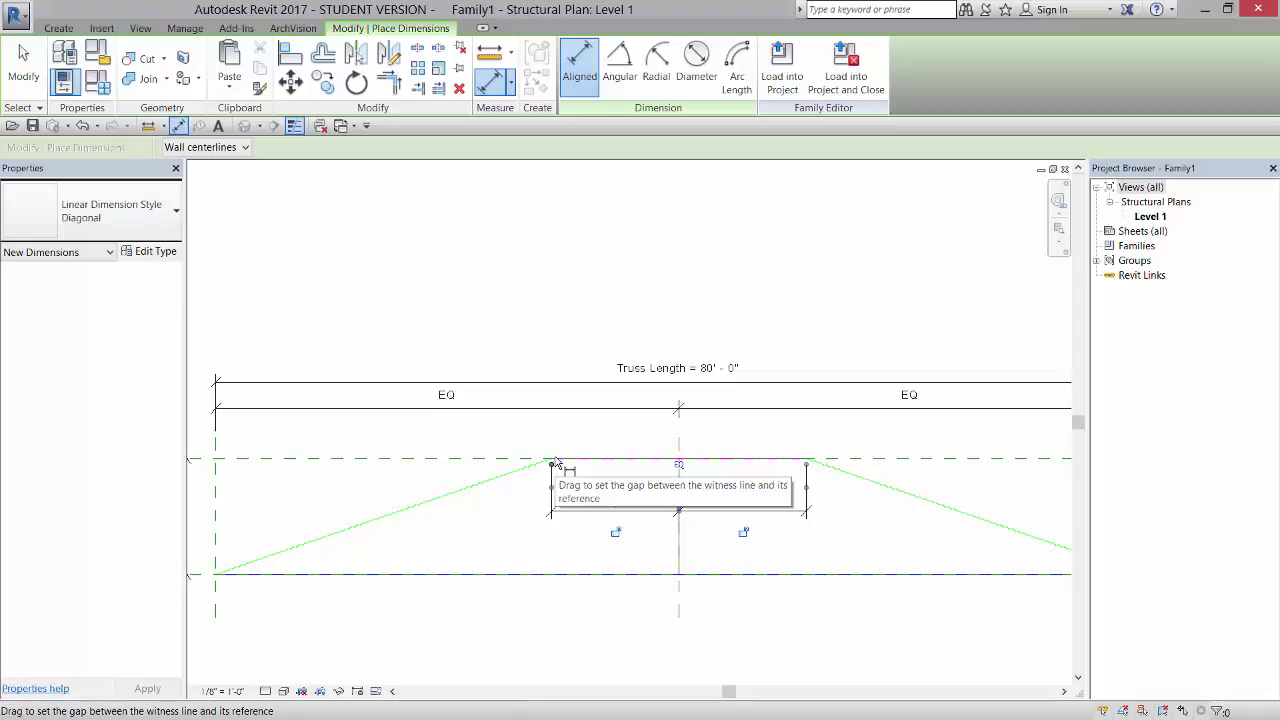
Step: Add an overall 22'-0" dimension between the top chord ends below the EQ dimension
key(Tab)
key(Tab)
key(Tab)
click(553, 462)
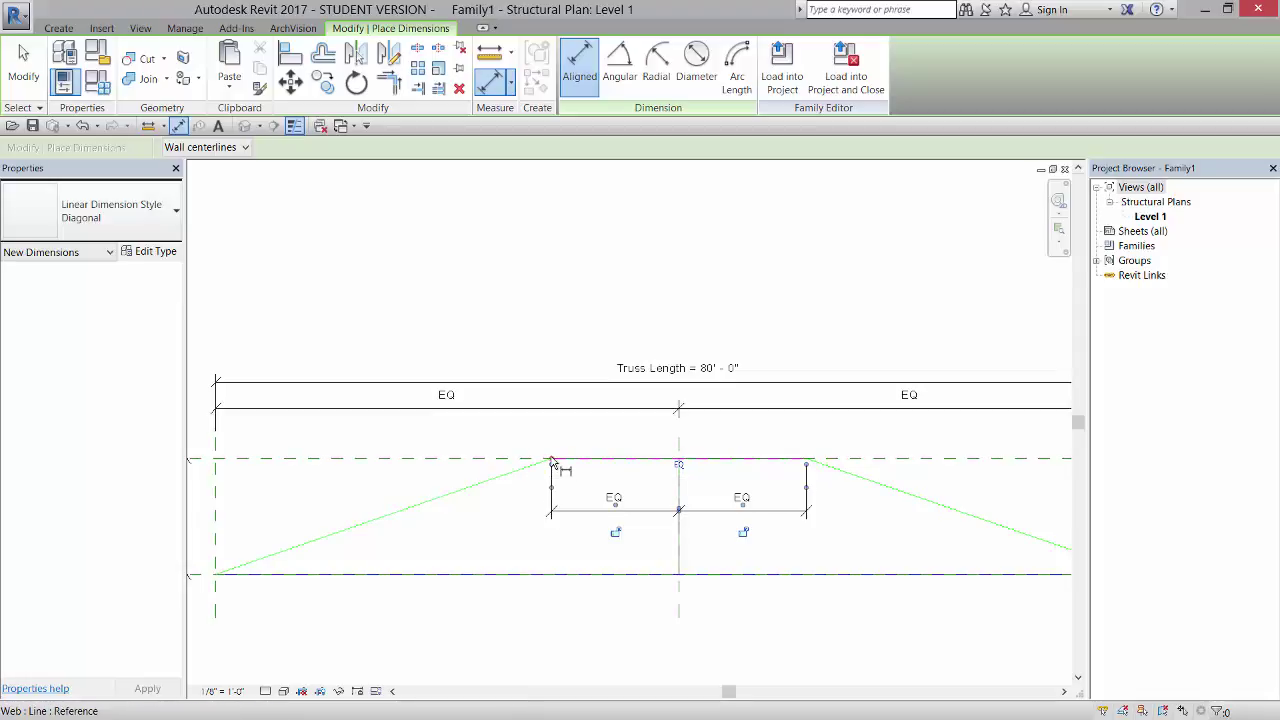
key(Tab)
key(Tab)
key(Tab)
click(810, 460)
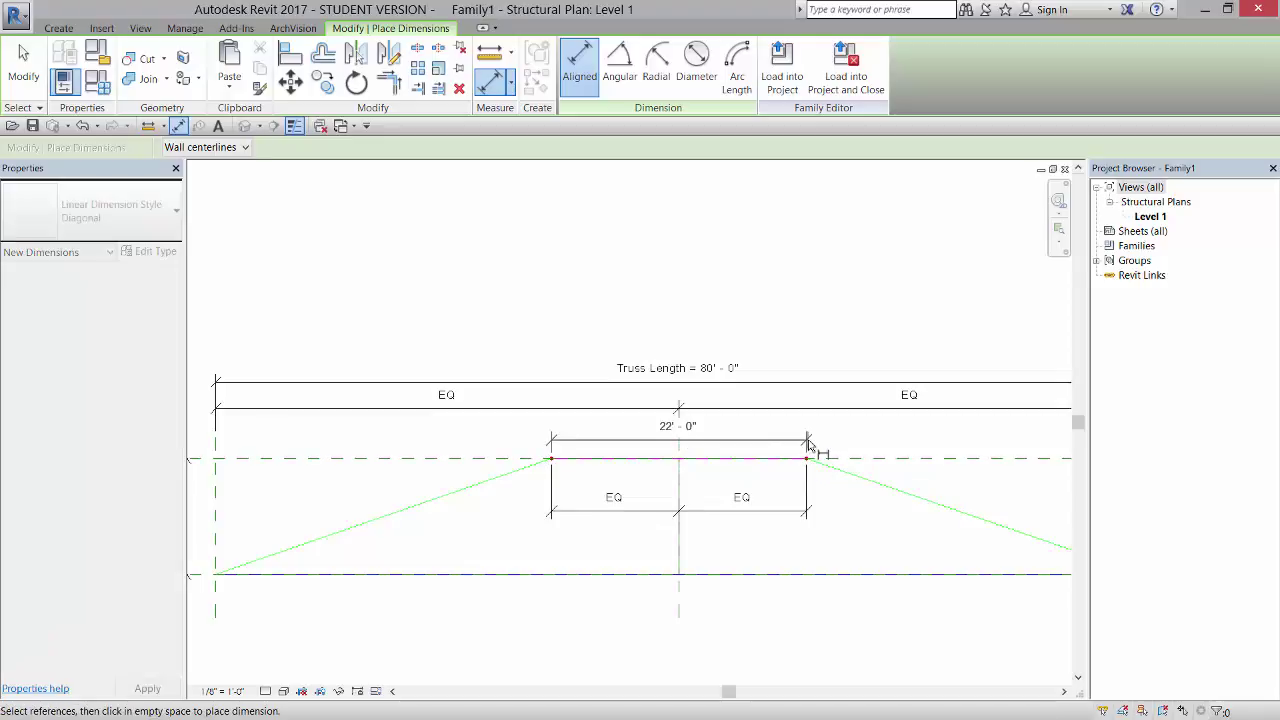
click(785, 560)
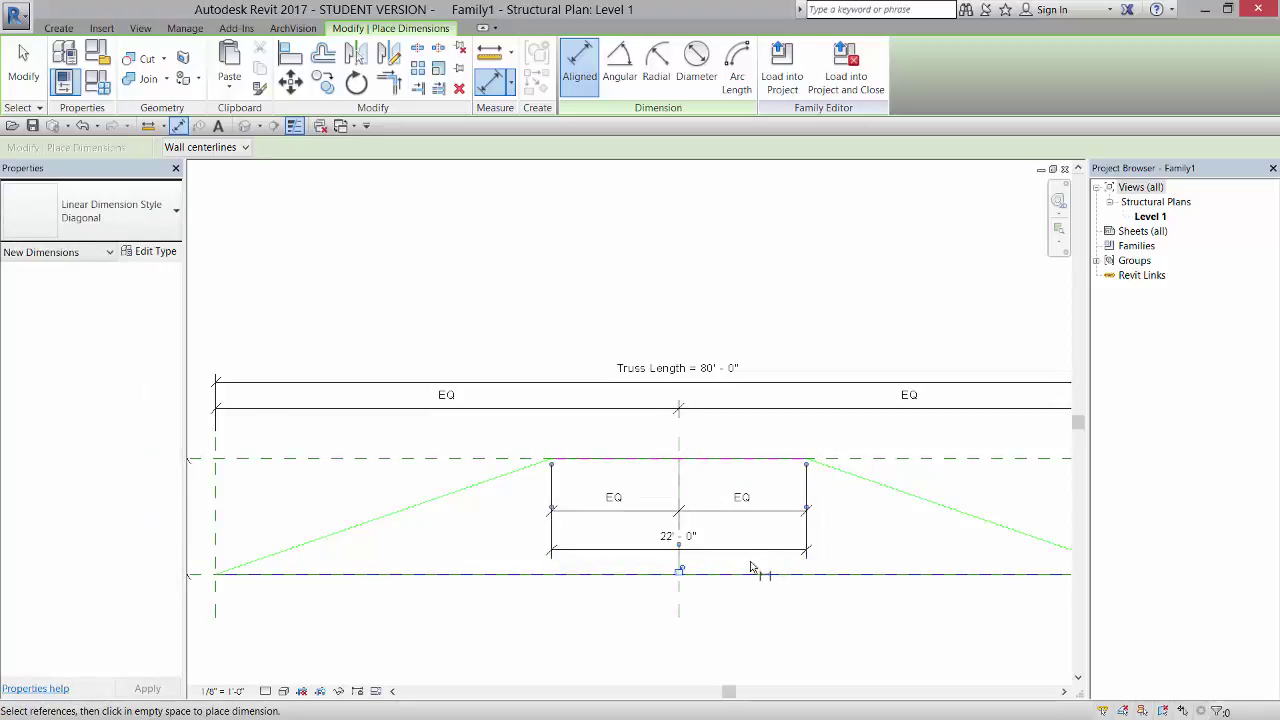
Step: Label the 22'-0" dimension with a new Top Chord Distance type parameter
key(Escape)
key(Escape)
click(750, 549)
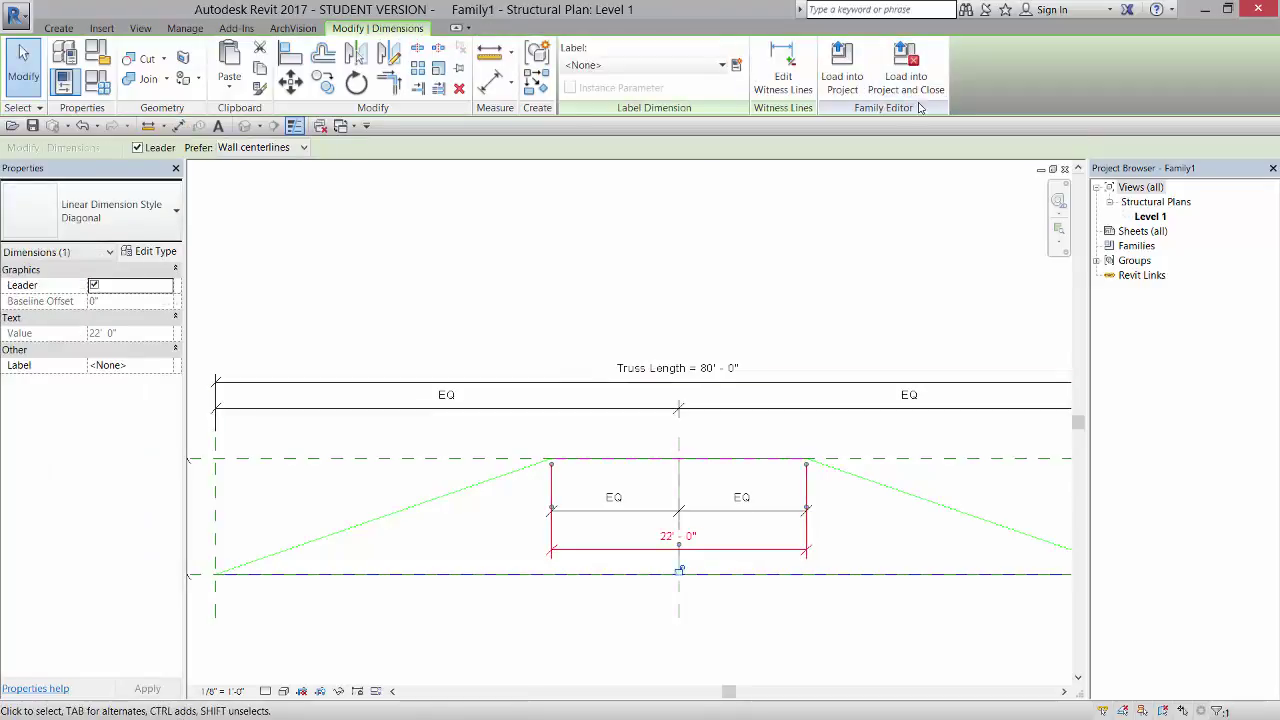
click(725, 67)
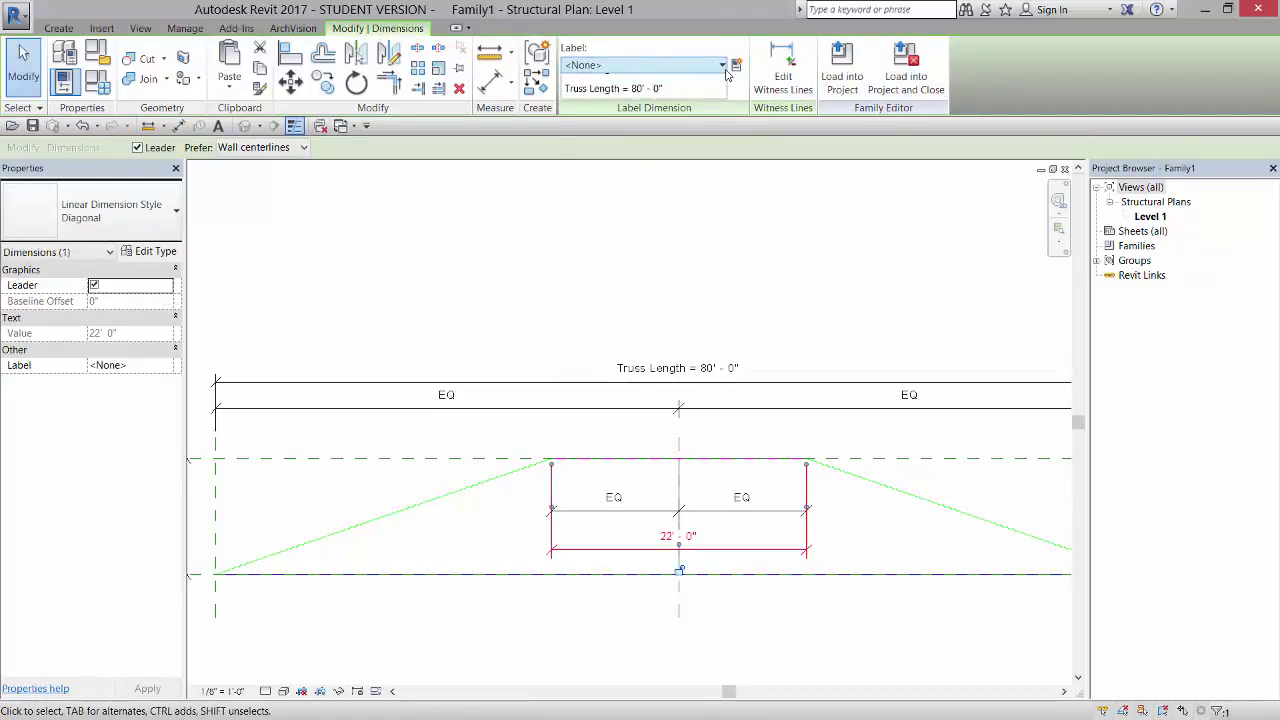
click(735, 66)
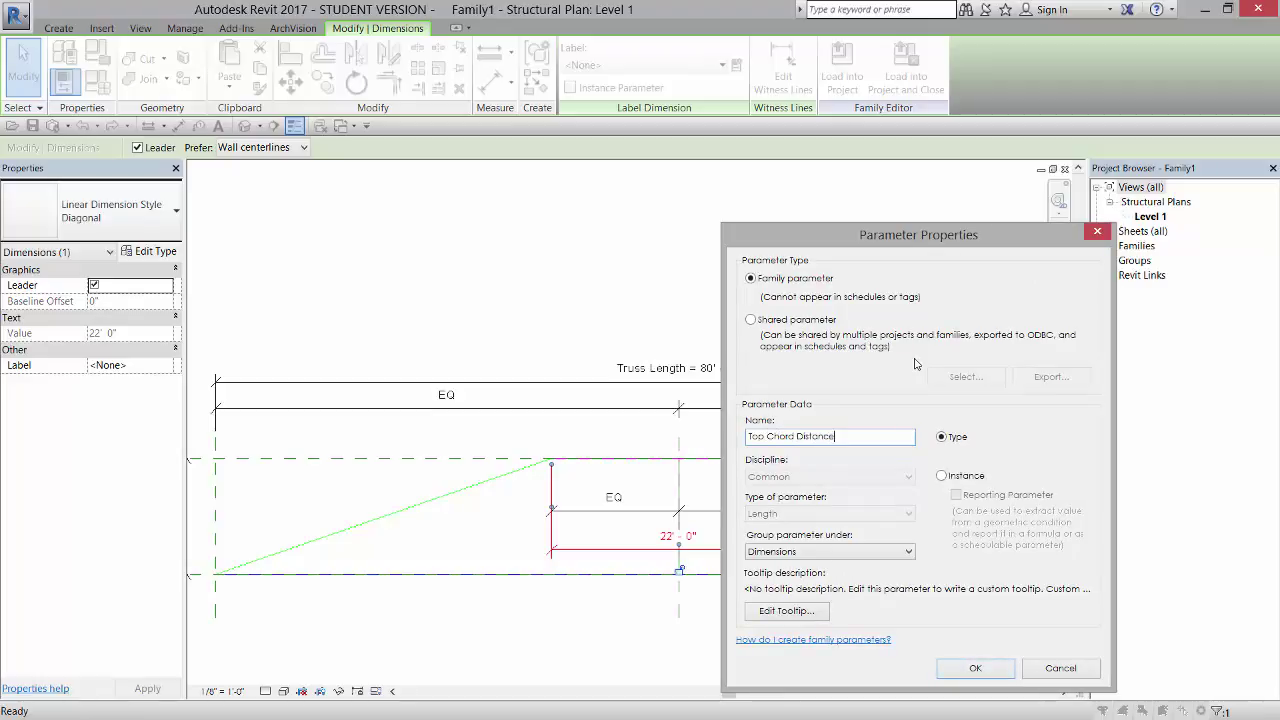
key(Return)
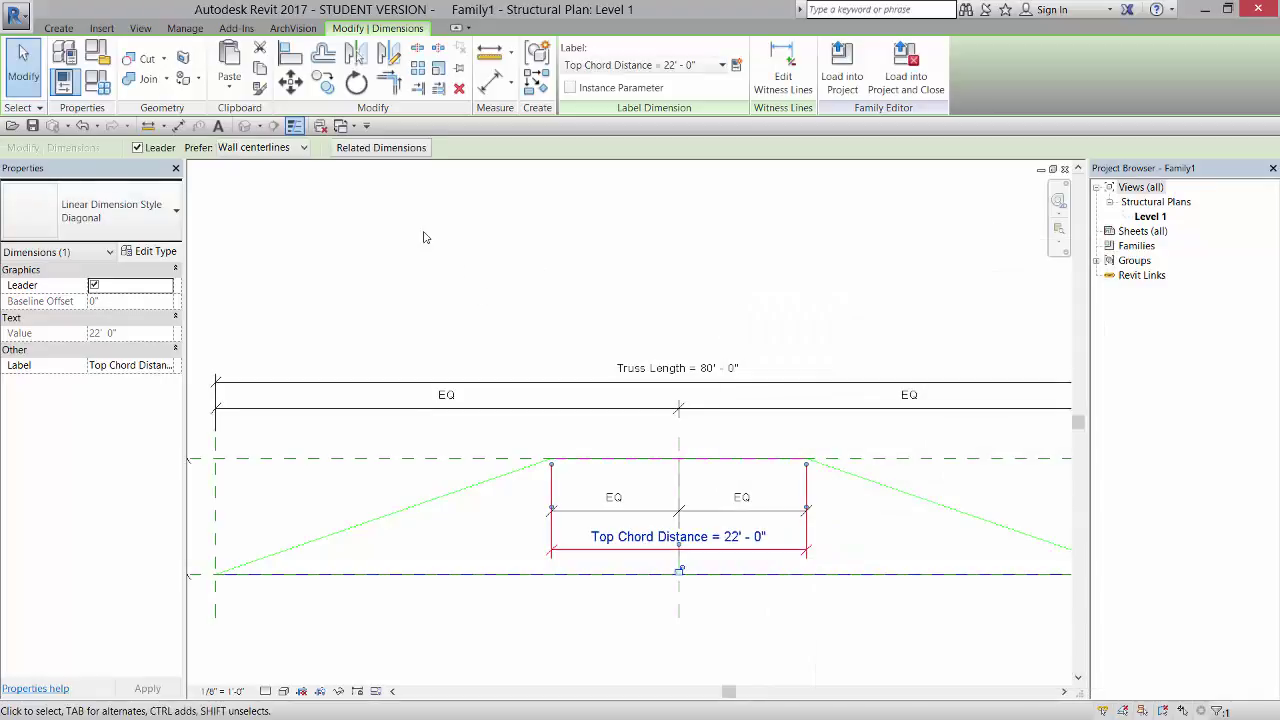
Step: Set Top Chord Distance to 18'-0" in Family Types
click(101, 85)
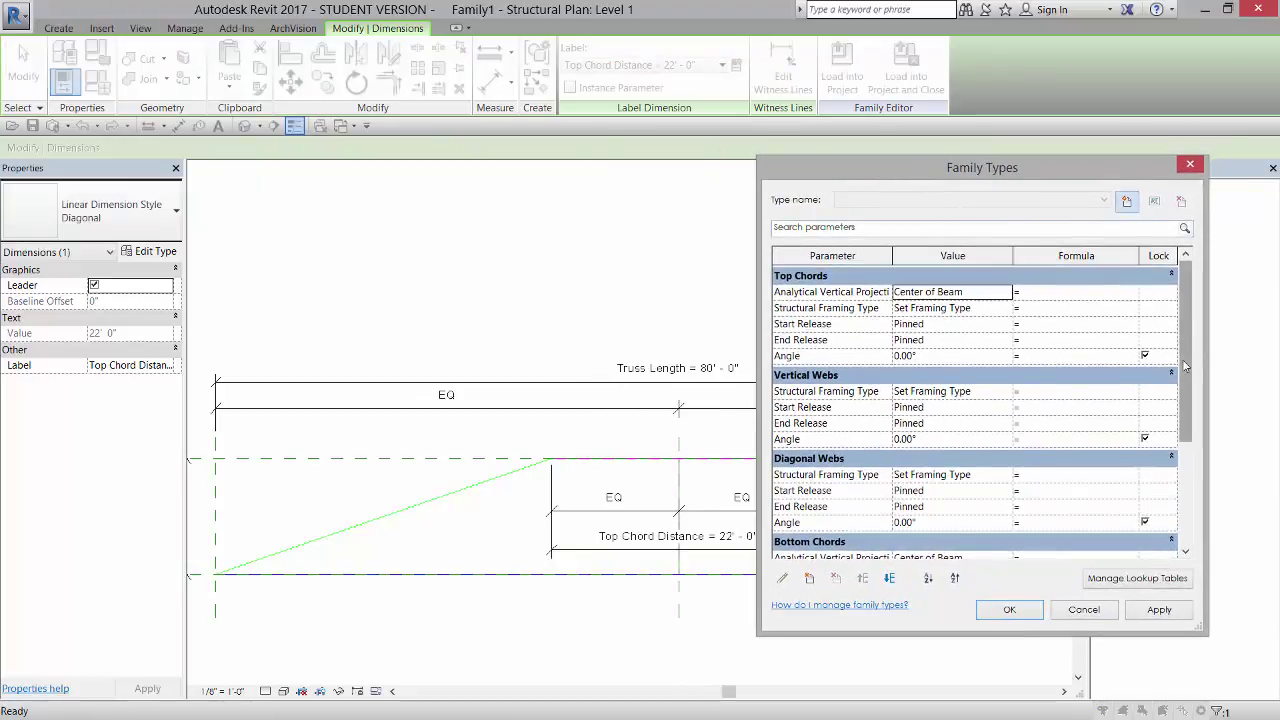
drag(1185, 367, 1184, 467)
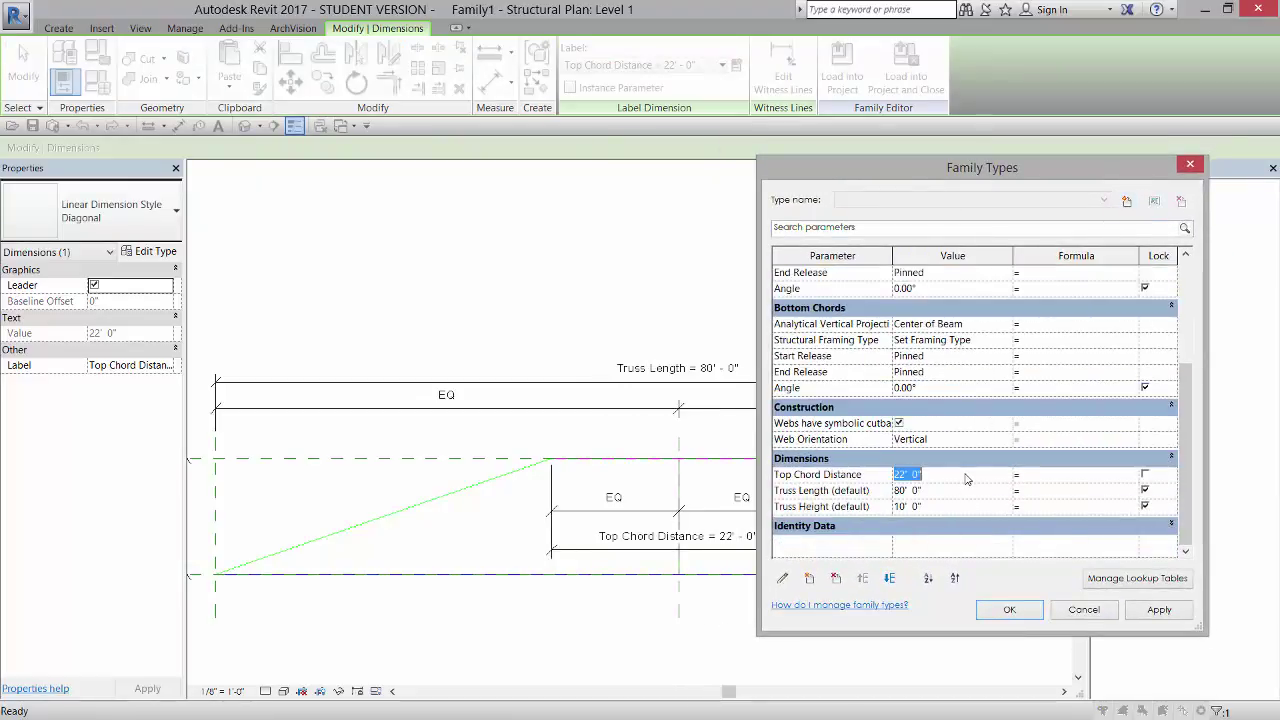
text(18)
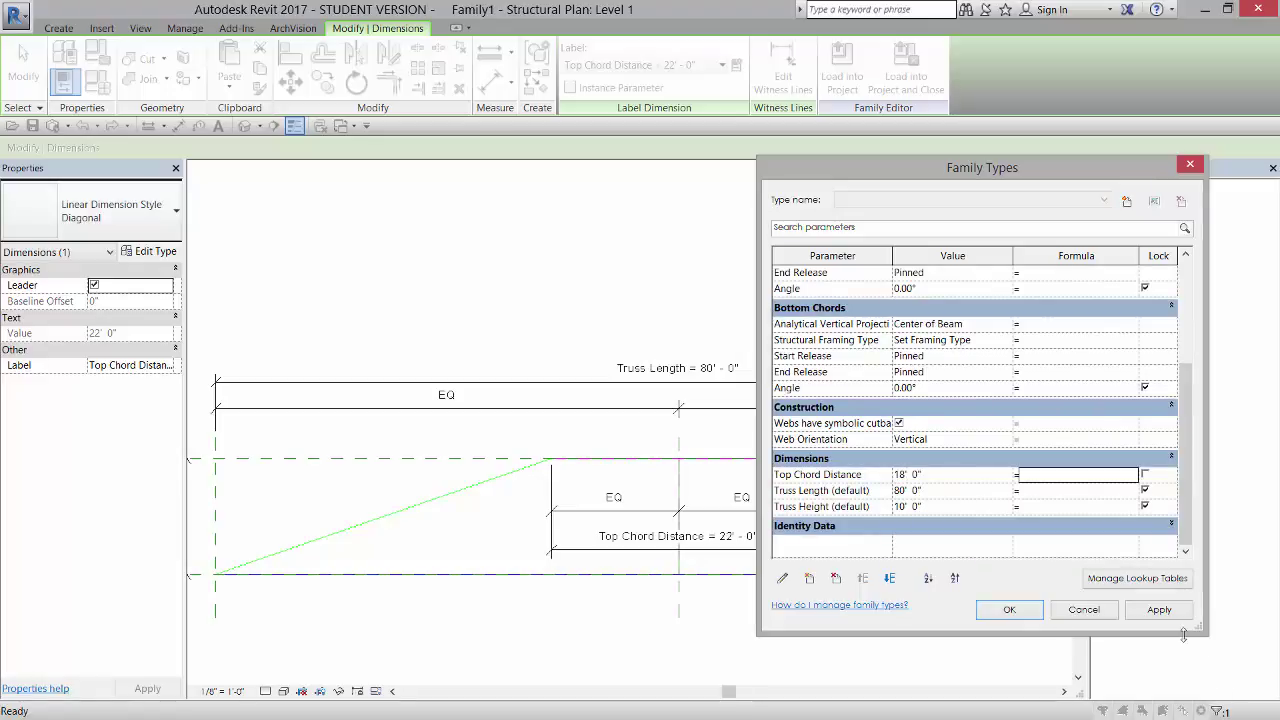
click(1160, 610)
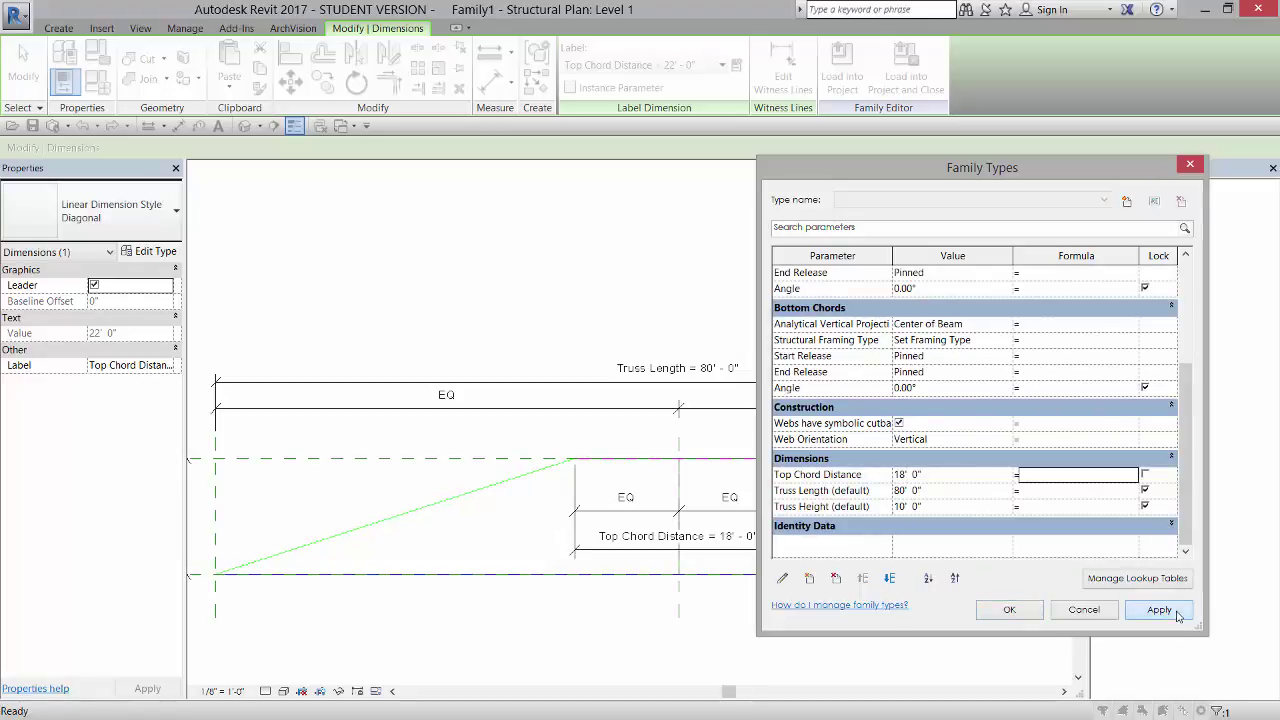
click(1010, 610)
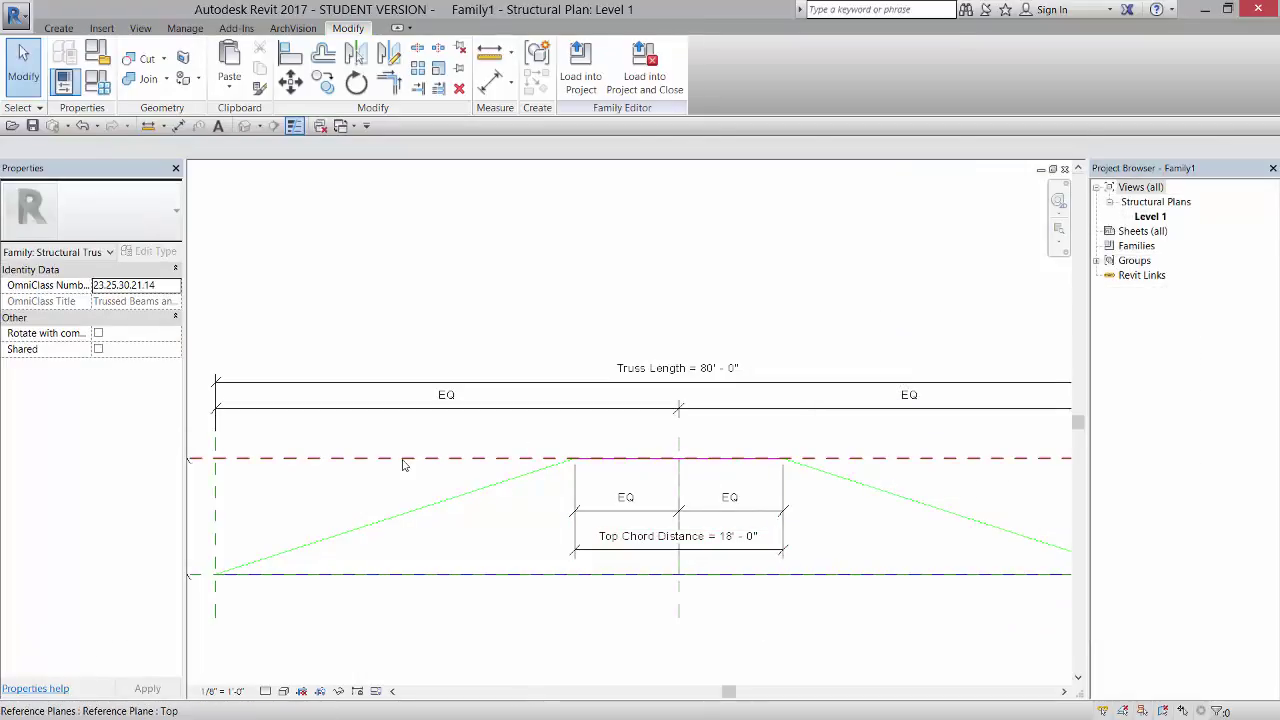
scroll(403, 465, down, 1)
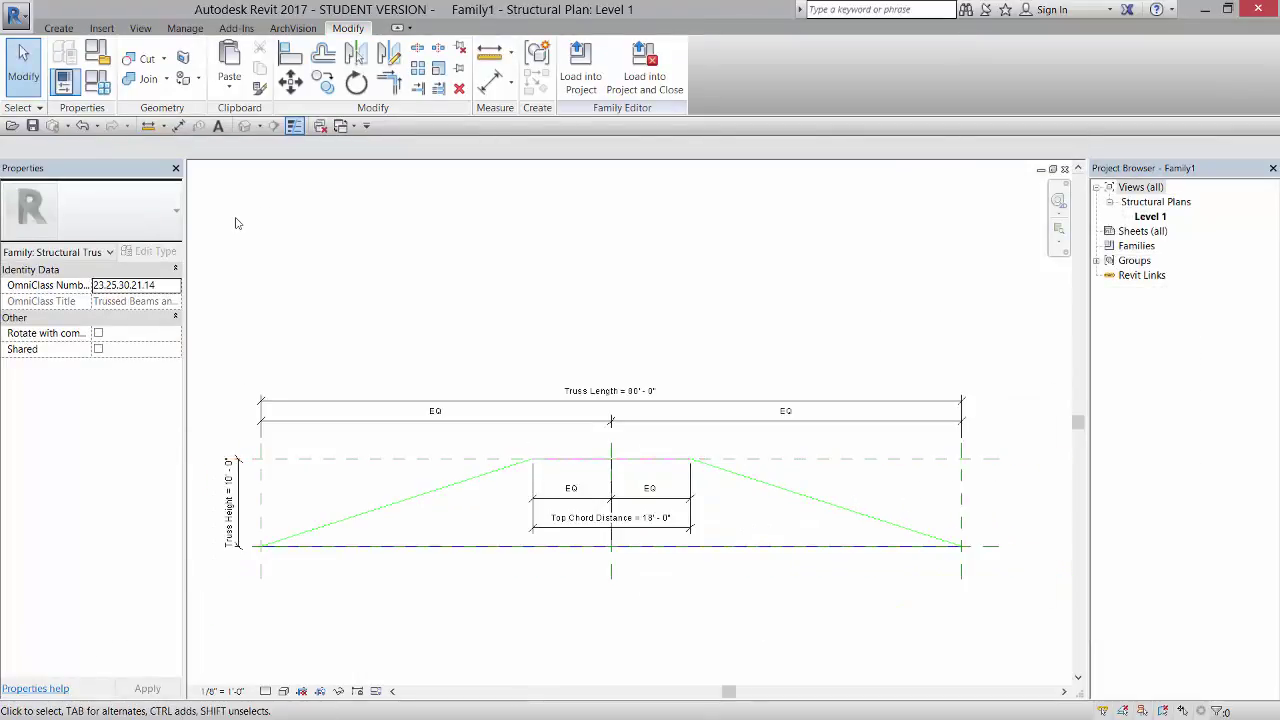
Step: Set Truss Length to 60'-0" in Family Types
click(100, 86)
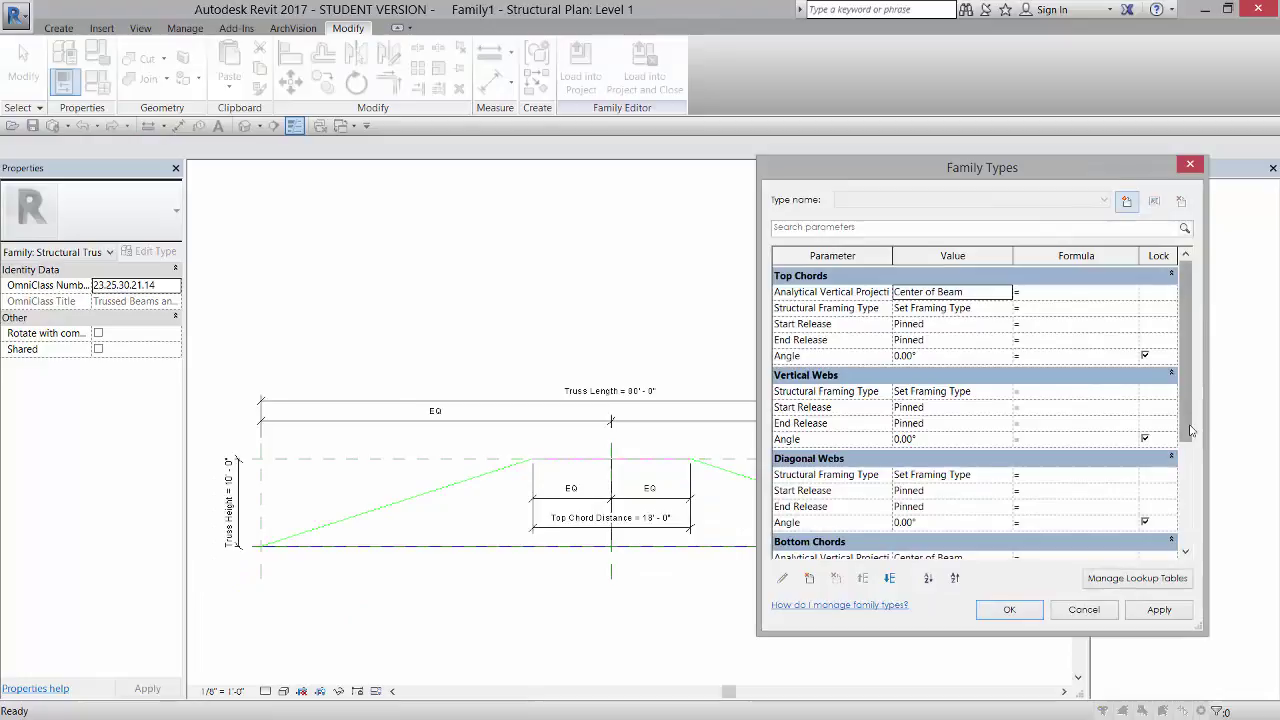
scroll(1188, 430, down, 5)
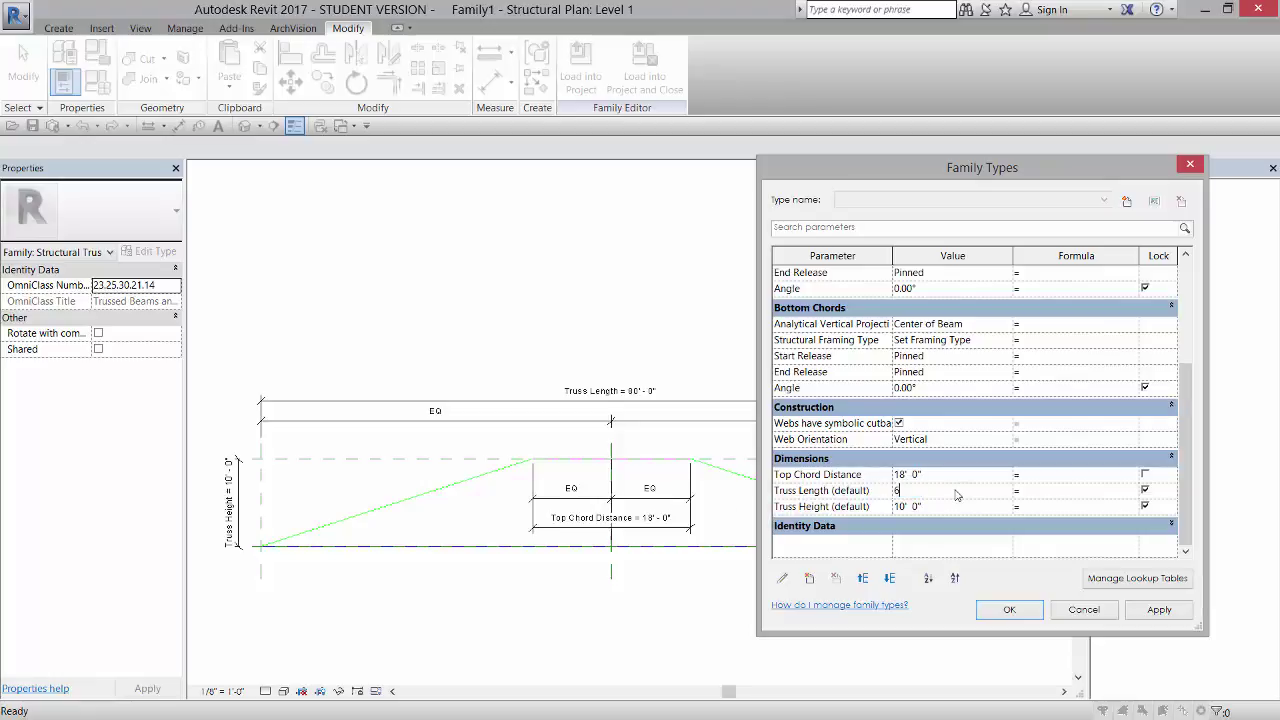
click(1172, 617)
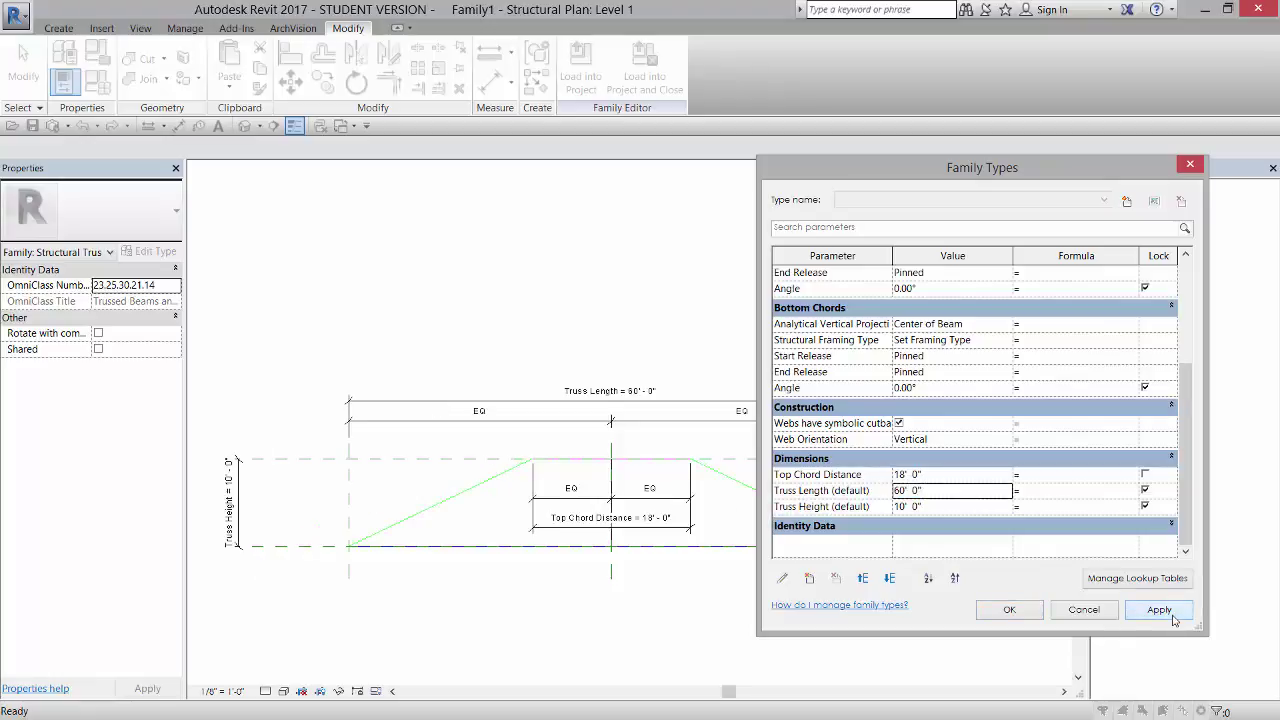
click(1009, 610)
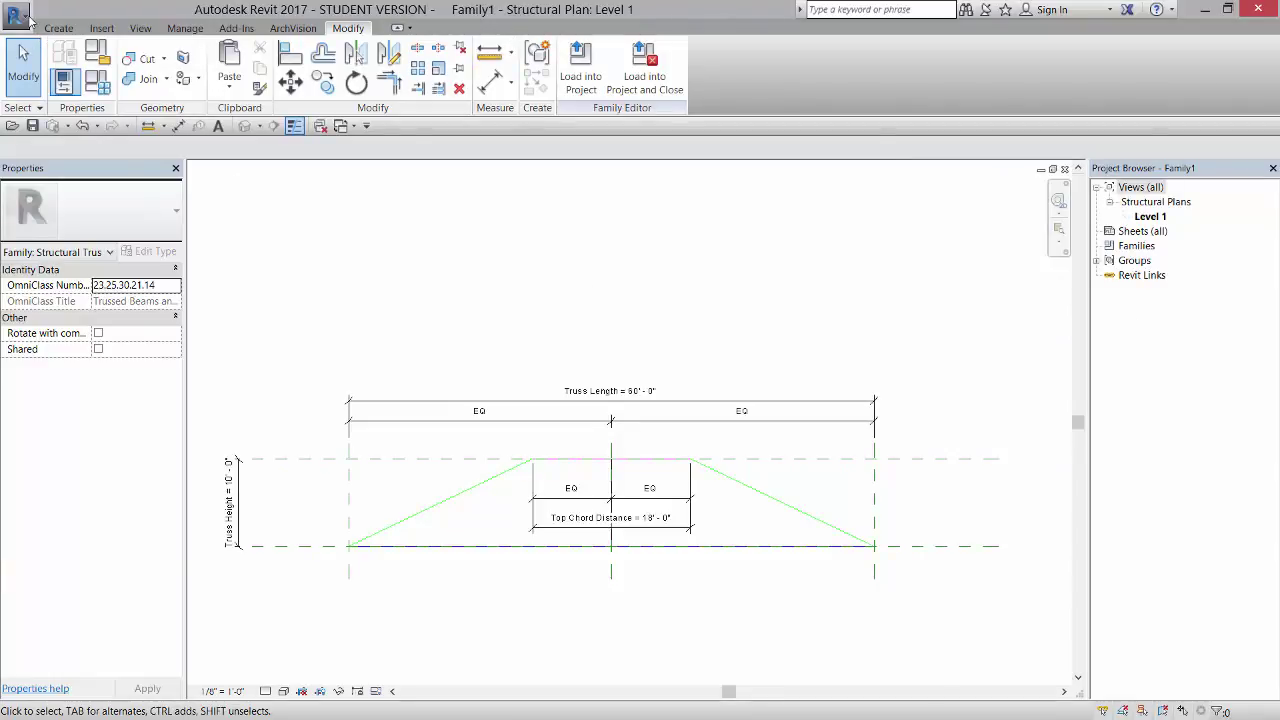
Step: Save the truss family as a new family file named 'Truss test' in the Desktop folder
click(18, 14)
click(40, 236)
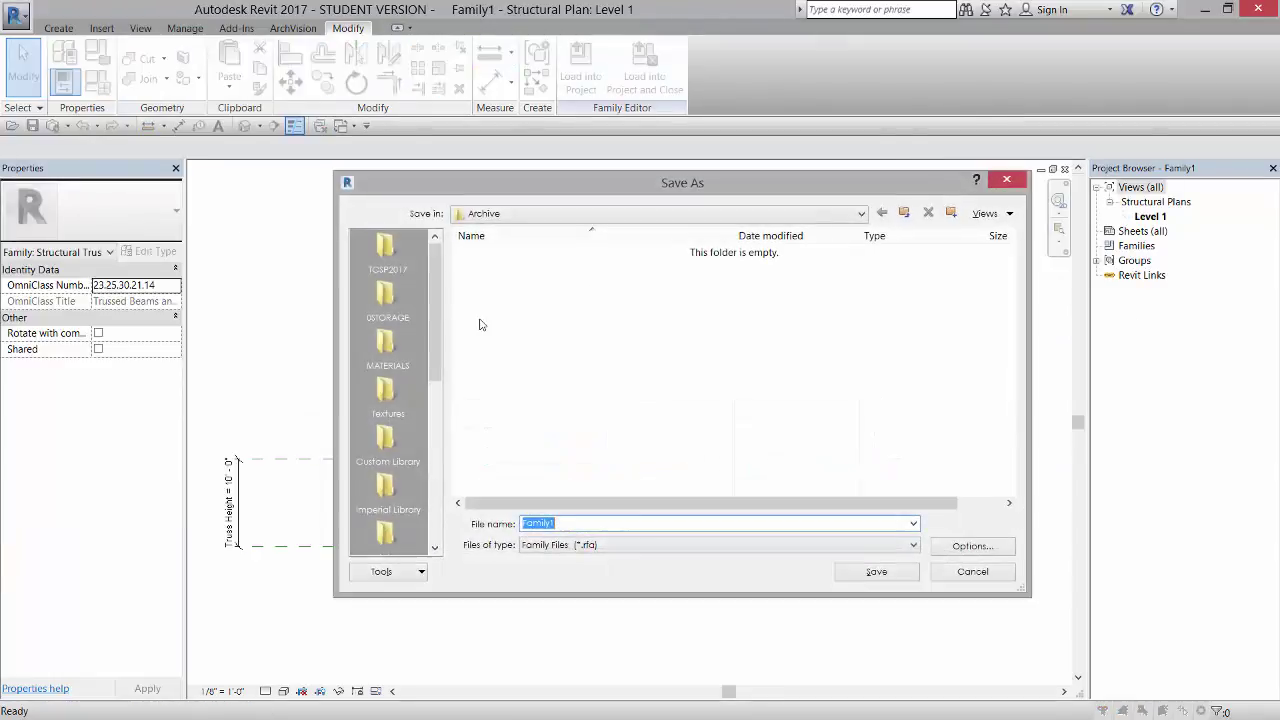
drag(437, 337, 437, 499)
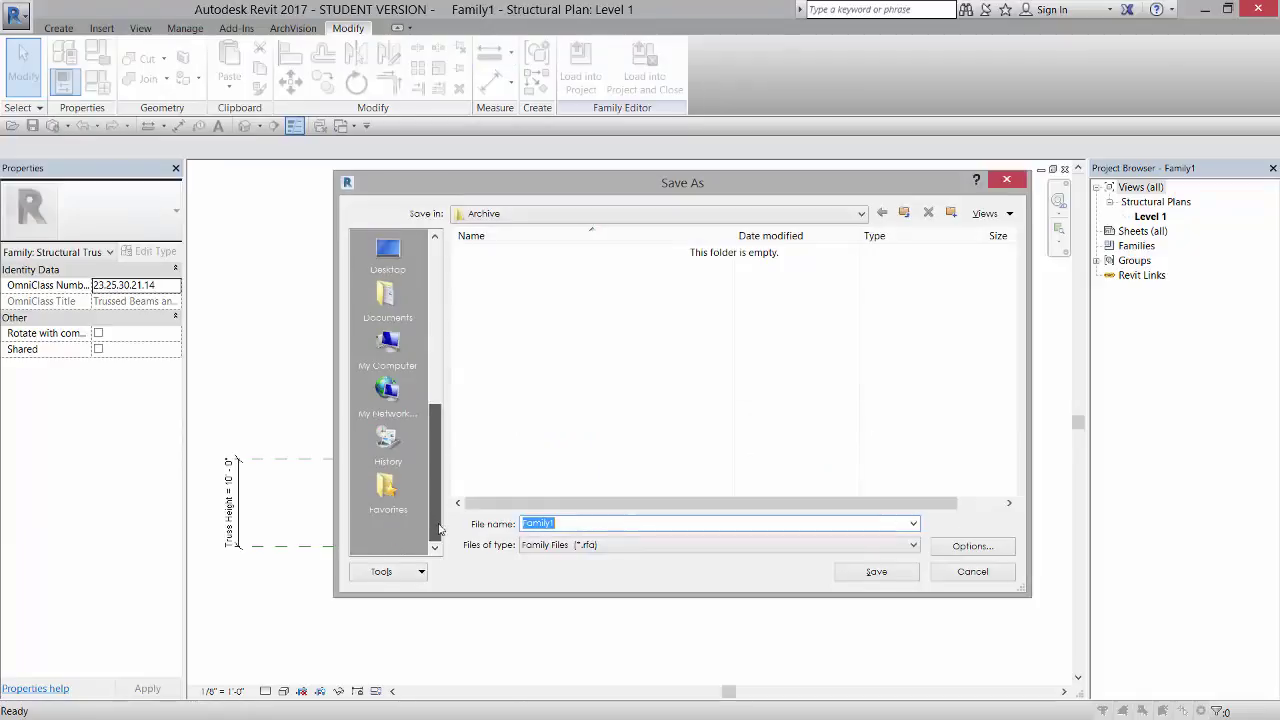
click(379, 251)
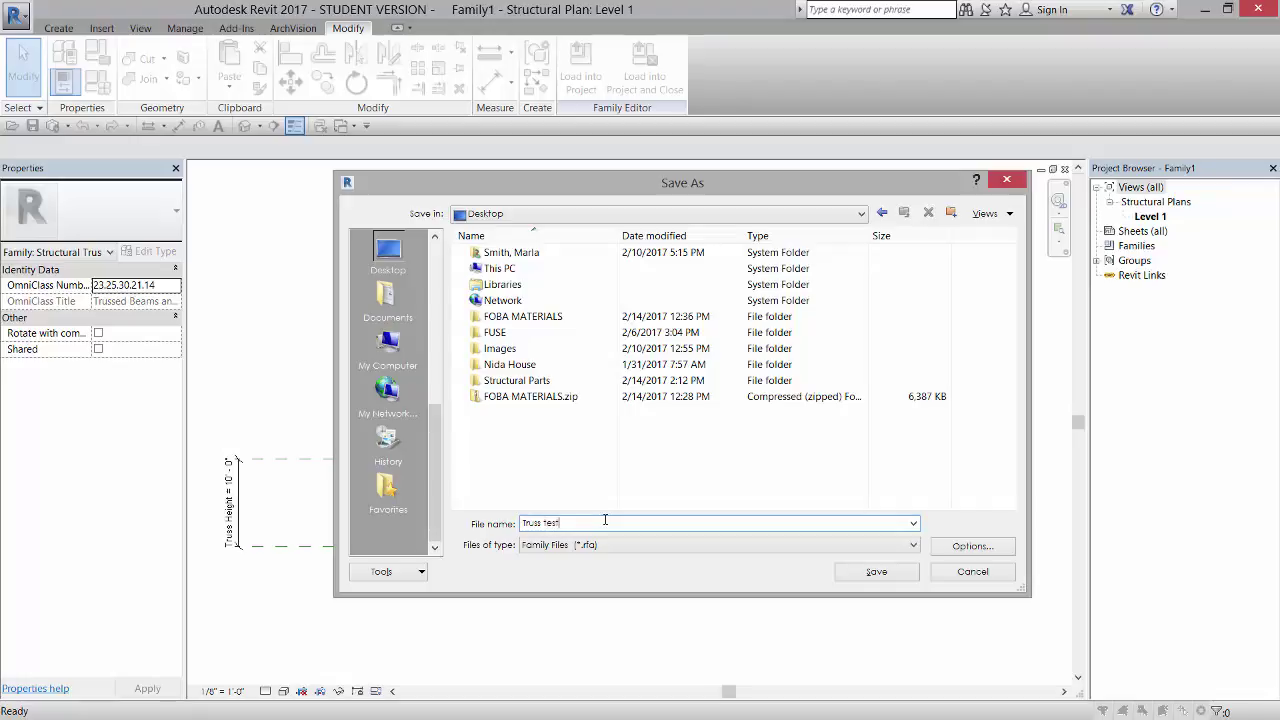
click(605, 520)
text(Truss test)
key(Return)
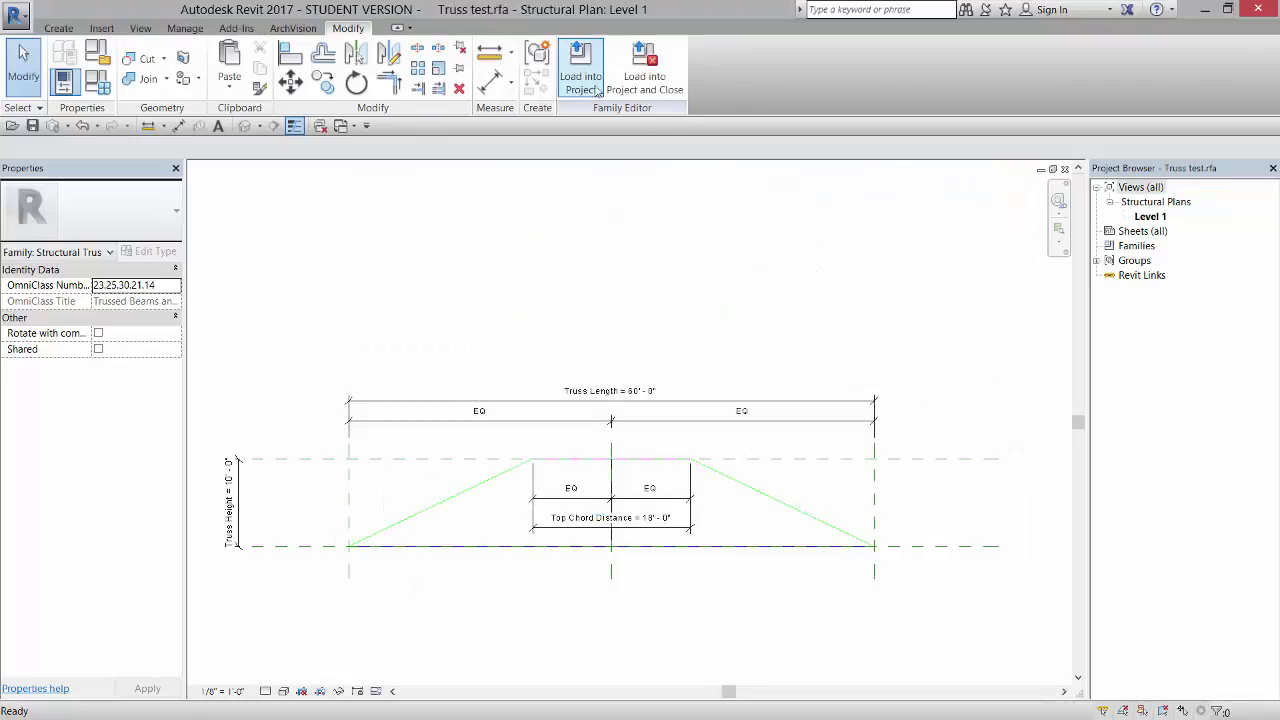
Step: Load Truss test into A03 STRUCTURE ROOF vid.rvt and open its Level 2 floor plan
click(581, 72)
click(523, 273)
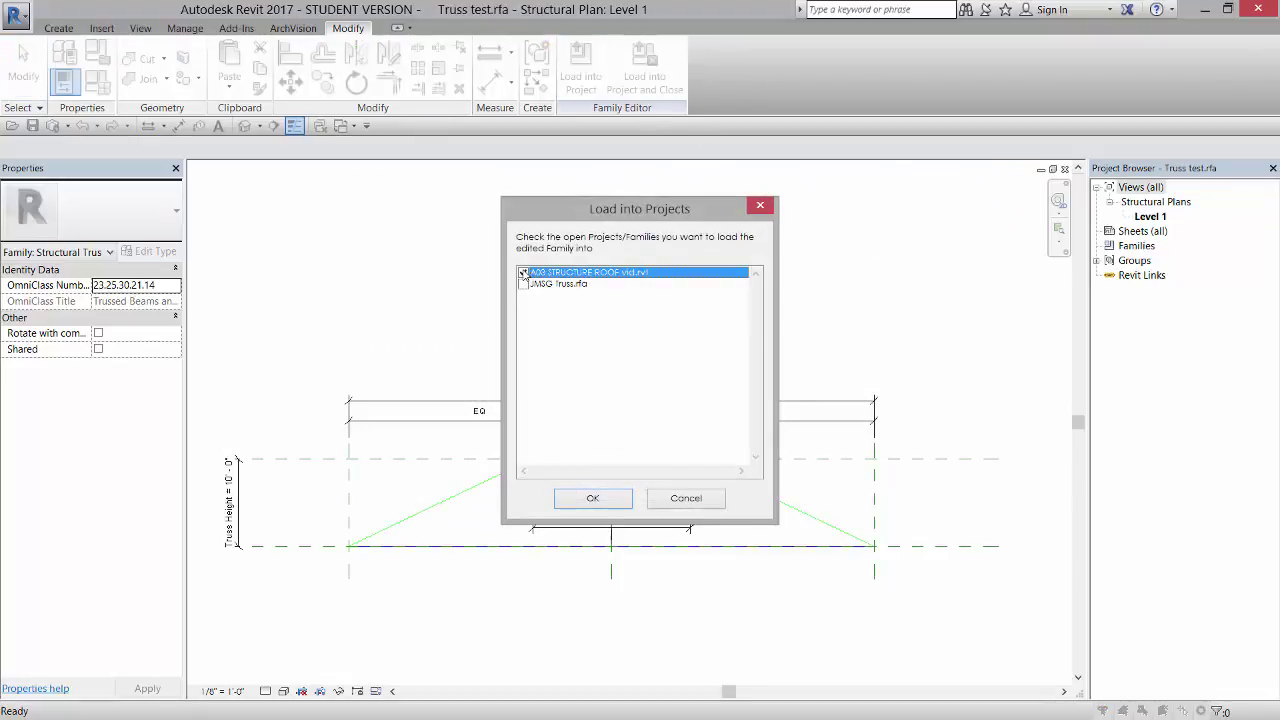
click(592, 498)
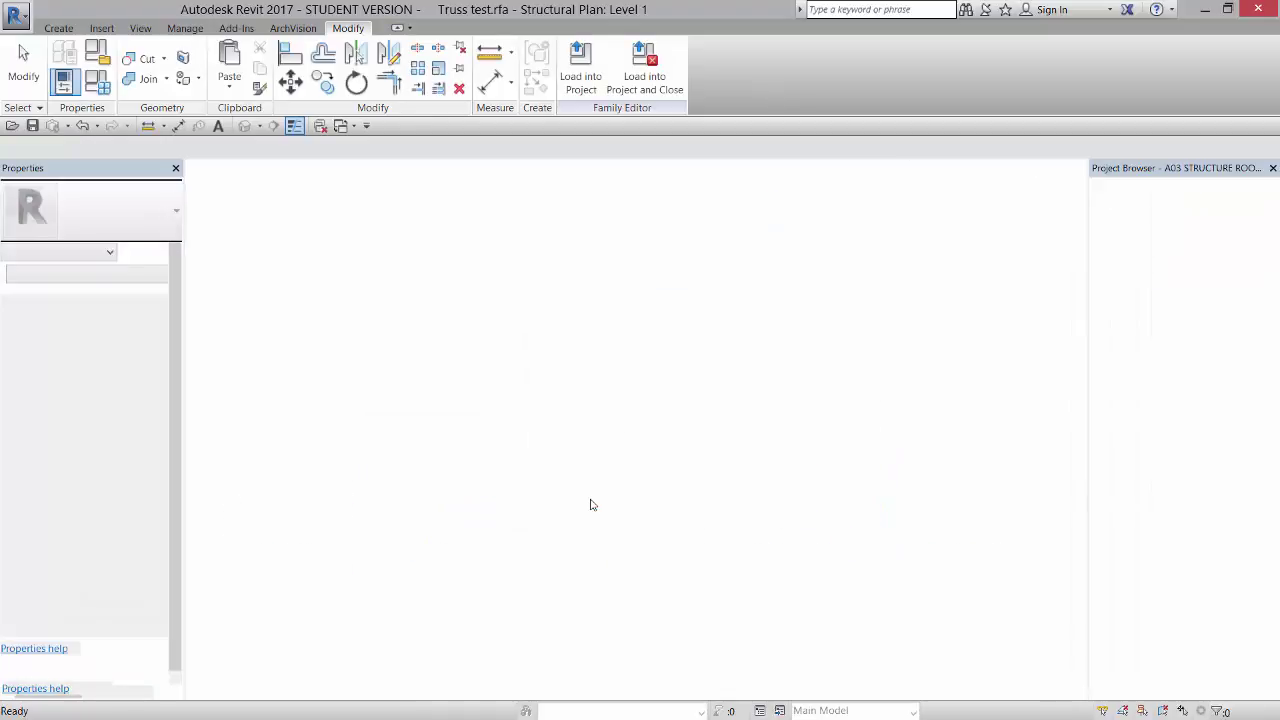
scroll(610, 360, down, 4)
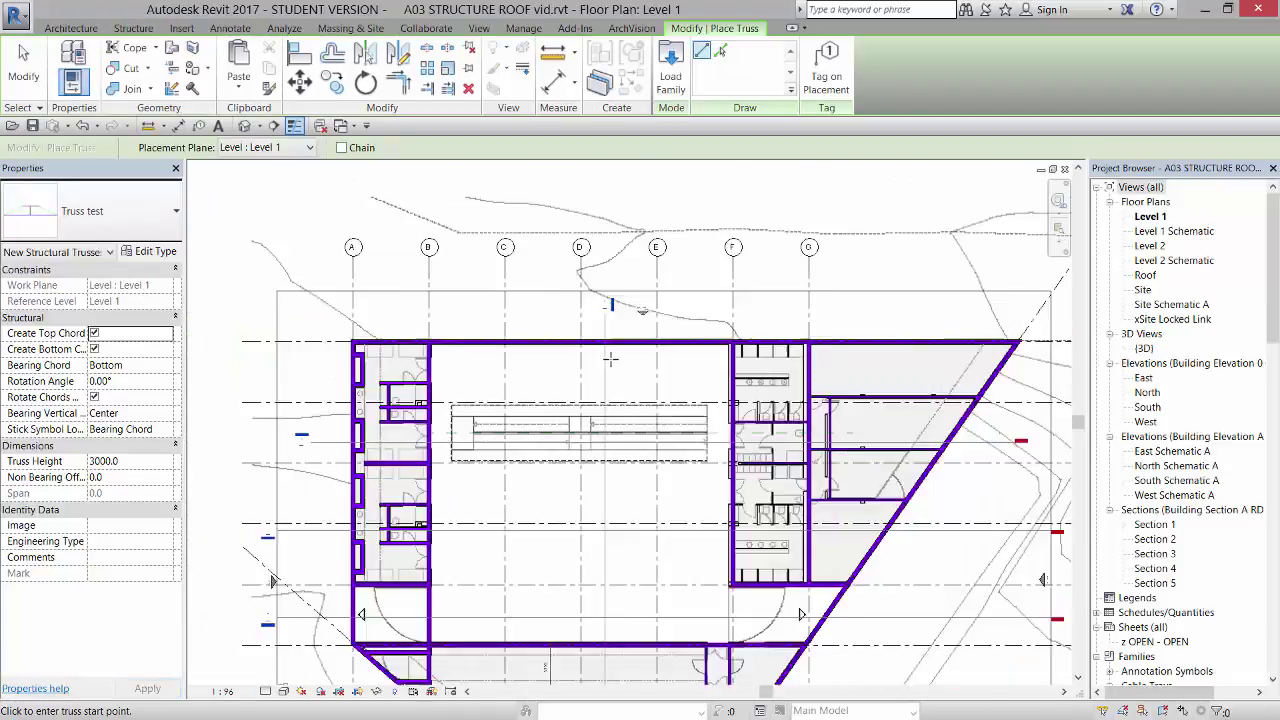
double_click(1150, 246)
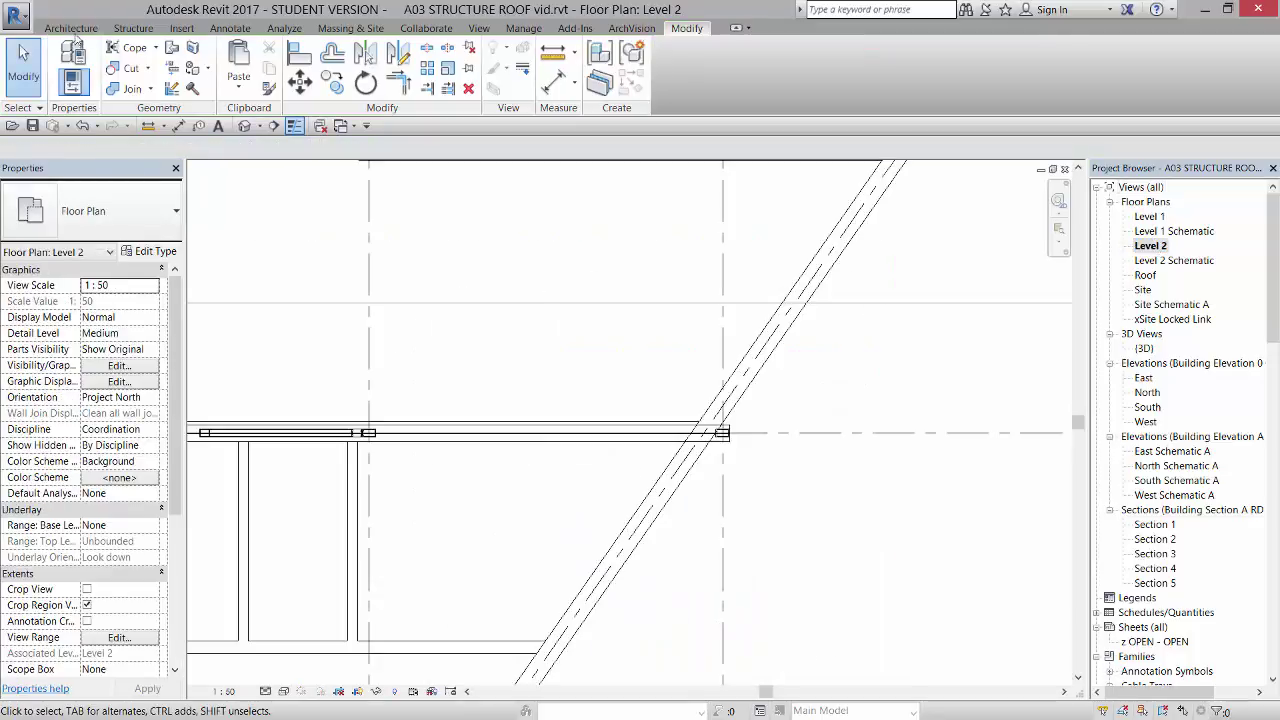
Step: Place a Truss test truss on Level 2 running from Grid A to Grid G
click(133, 28)
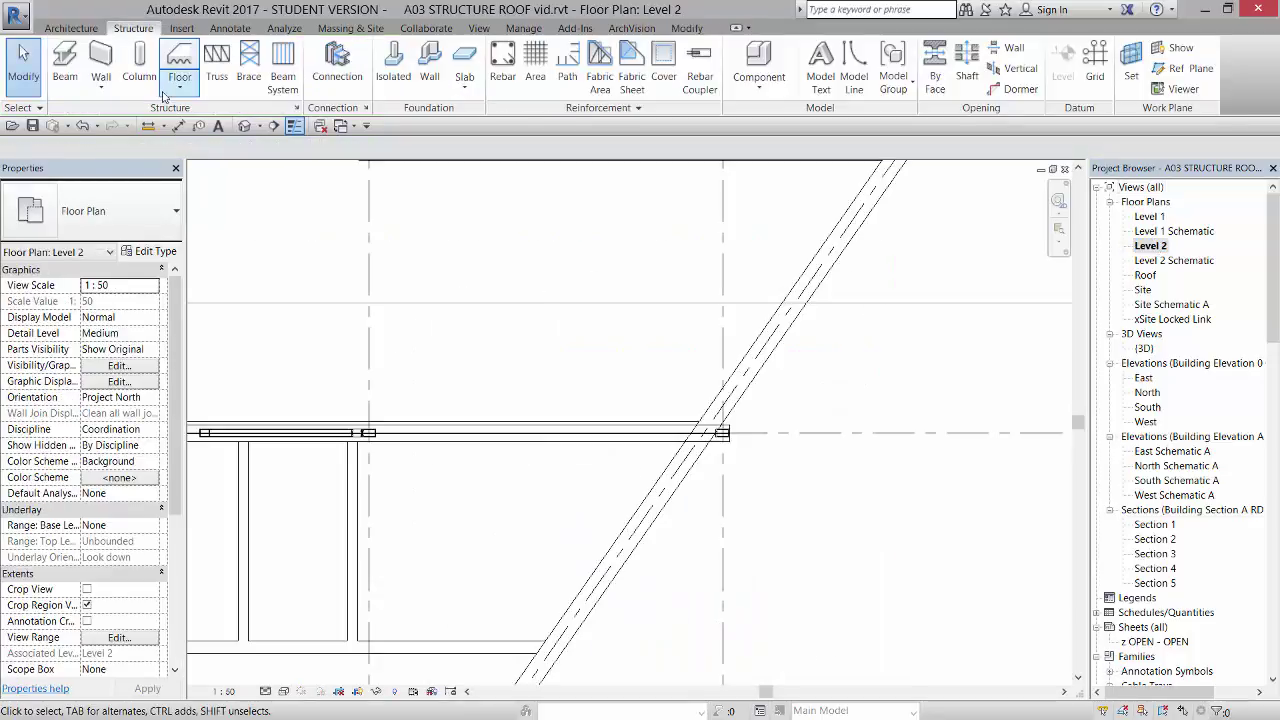
click(216, 75)
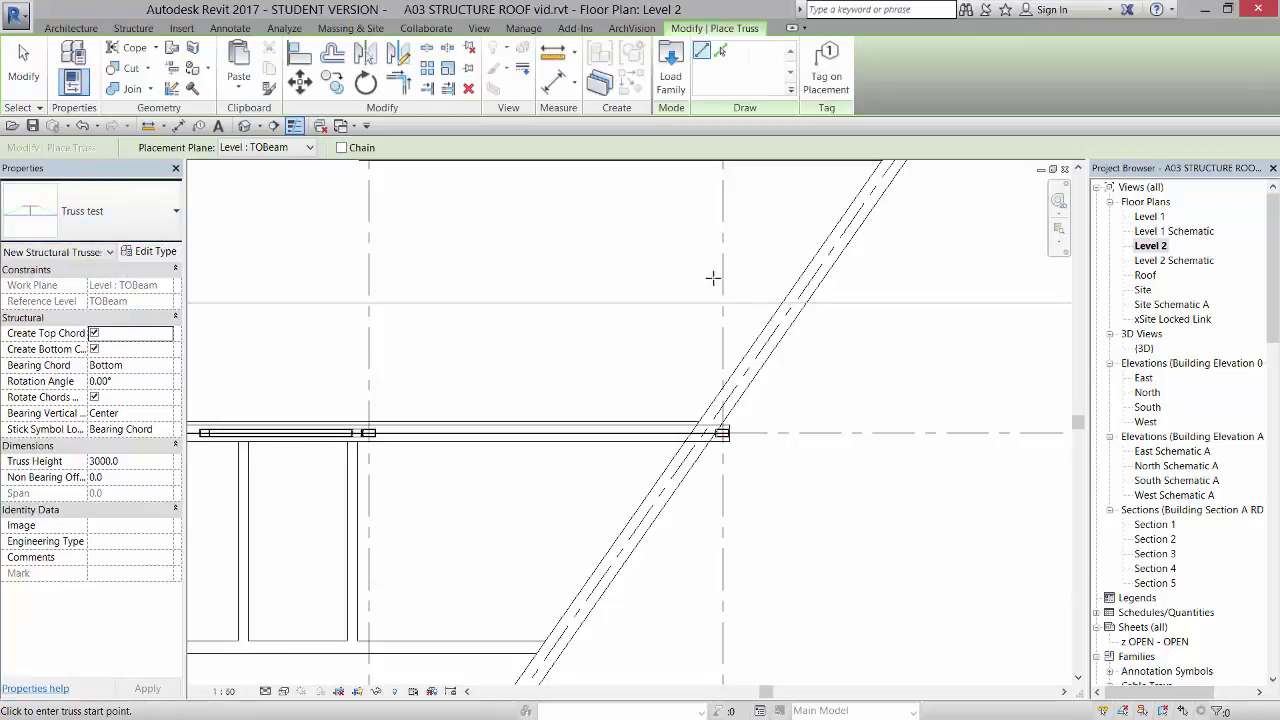
scroll(800, 340, down, 2)
scroll(800, 340, down, 5)
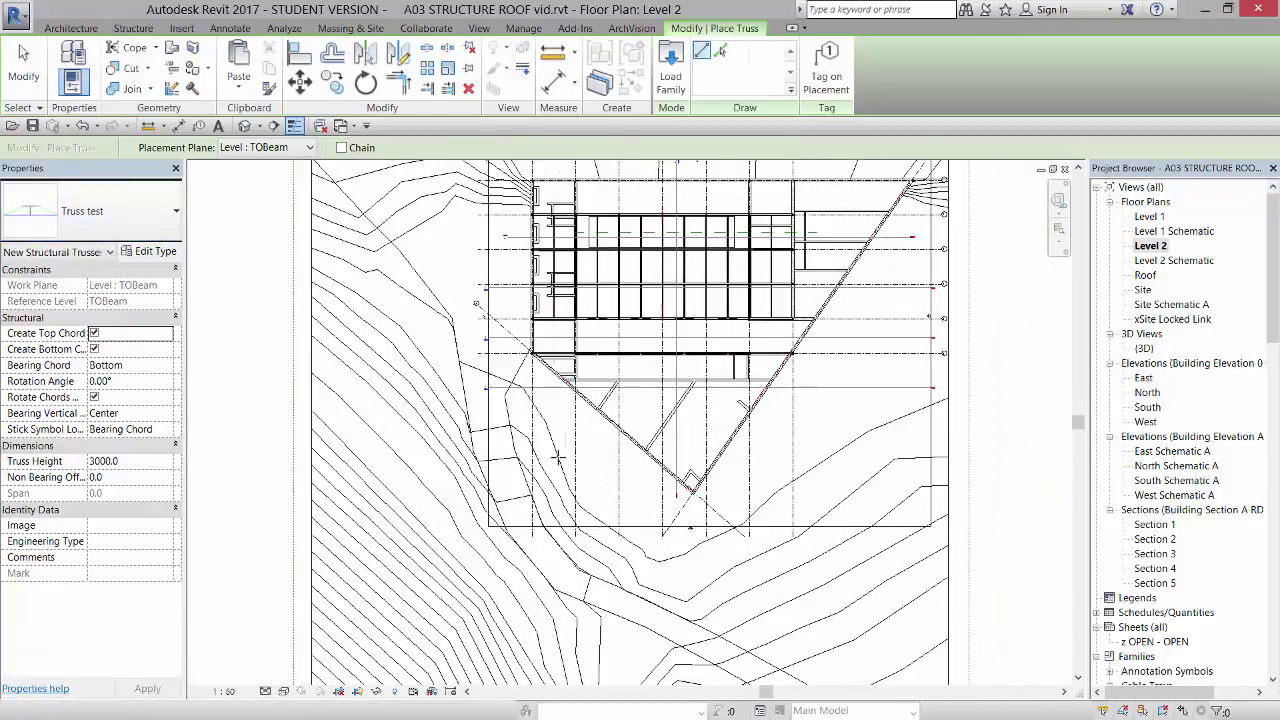
scroll(563, 413, up, 2)
scroll(563, 413, up, 1)
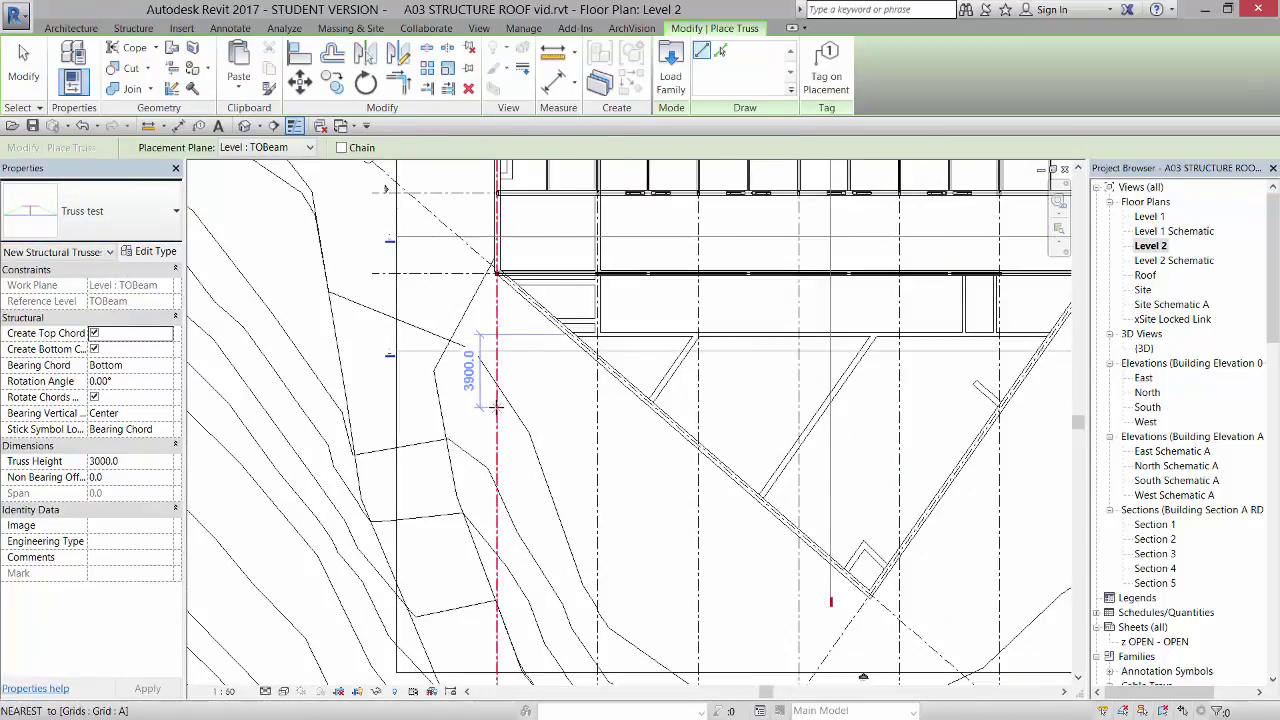
click(496, 407)
scroll(1000, 400, down, 1)
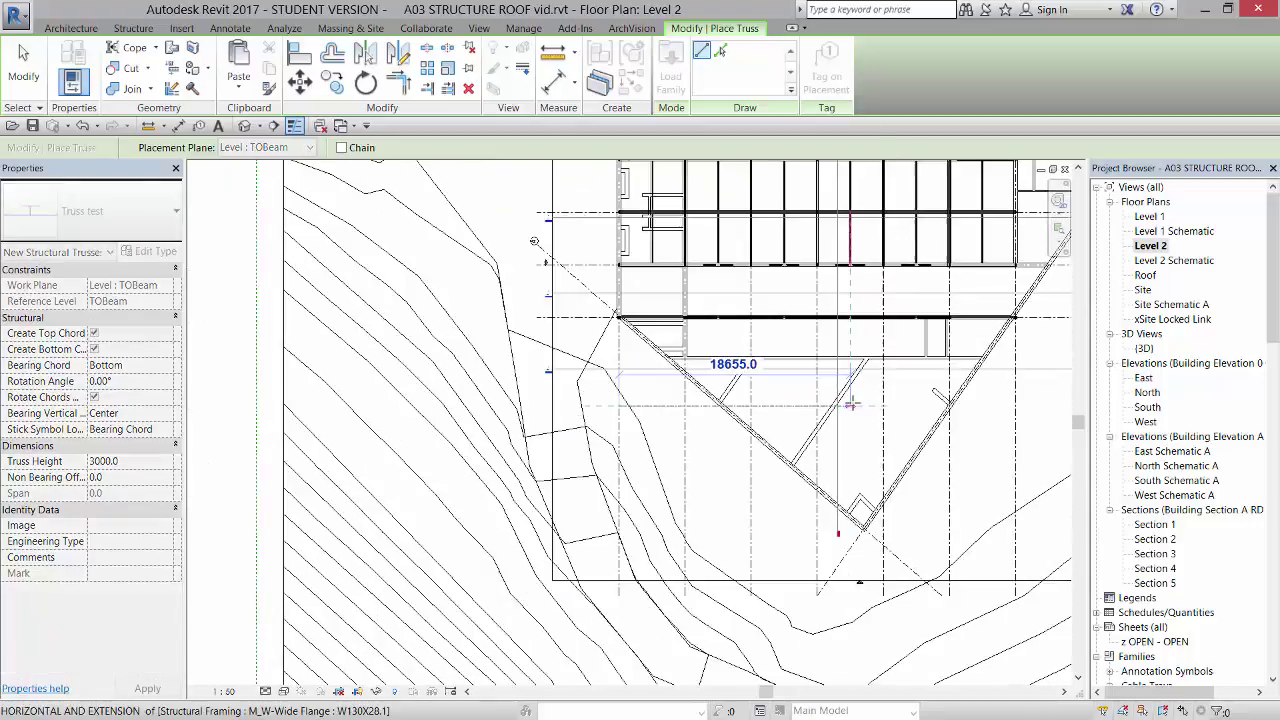
click(1016, 403)
key(Escape)
key(Escape)
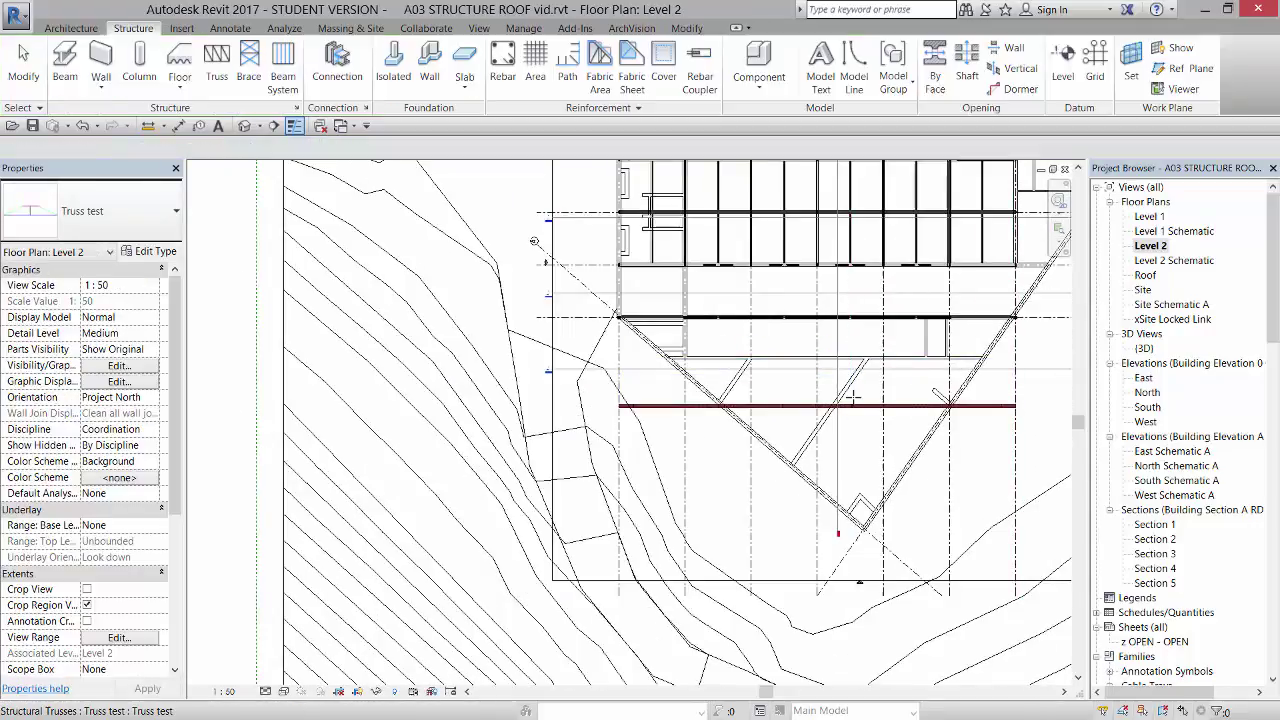
Step: Switch to the default 3D view and orbit to look at the roof trusses
click(244, 125)
shift+middle_drag(640, 420, 420, 338)
scroll(782, 338, up, 2)
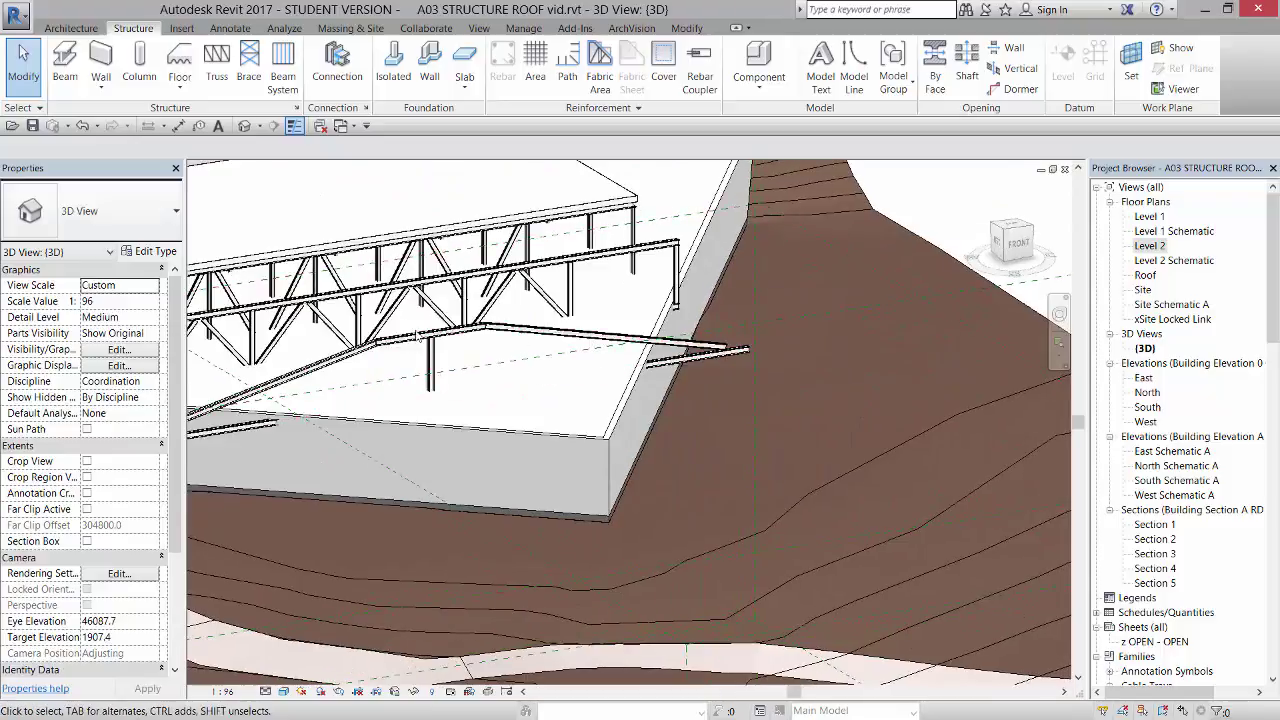
Step: Select the lower Truss test truss and add the W260X80 beam to the selection
click(418, 338)
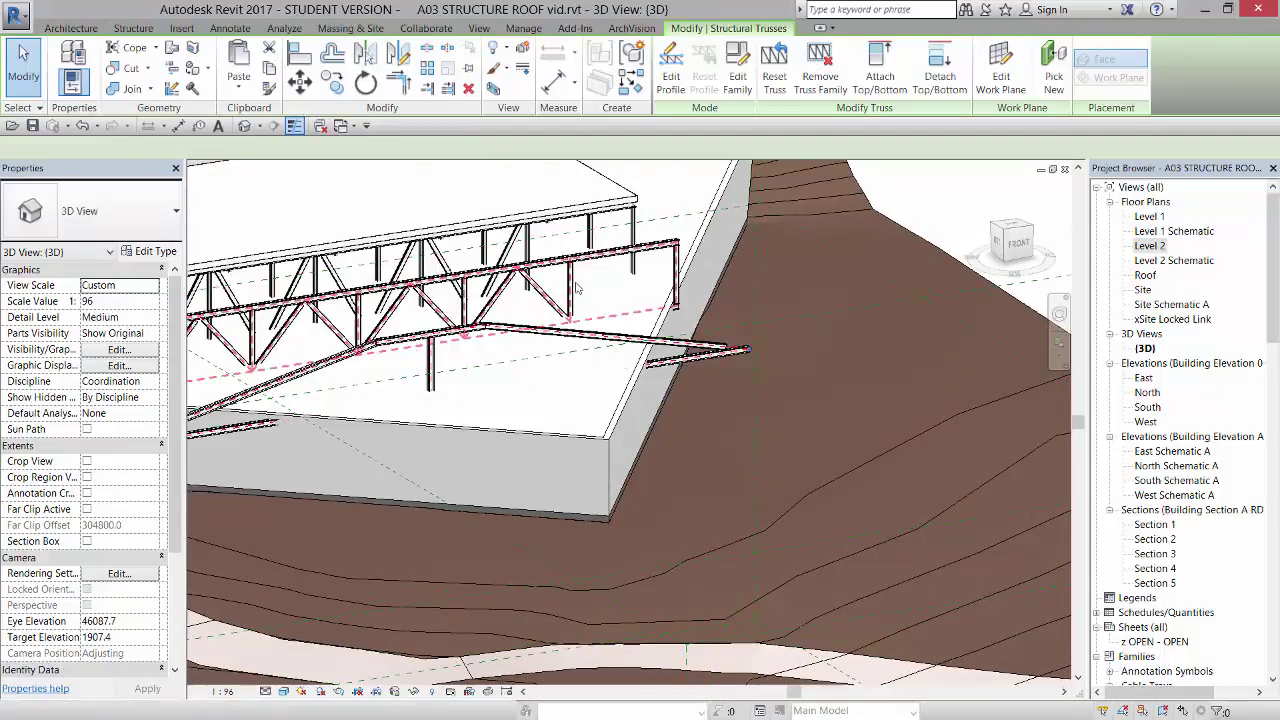
click(583, 340)
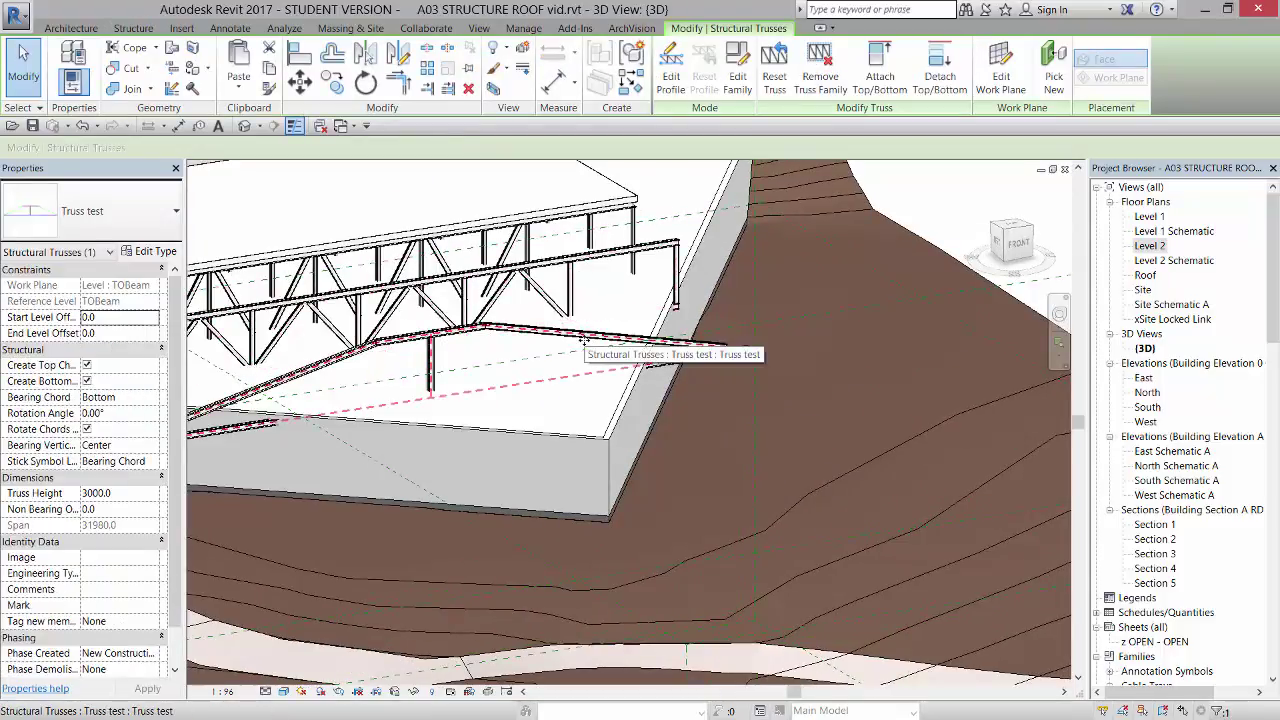
key(Tab)
ctrl+click(583, 340)
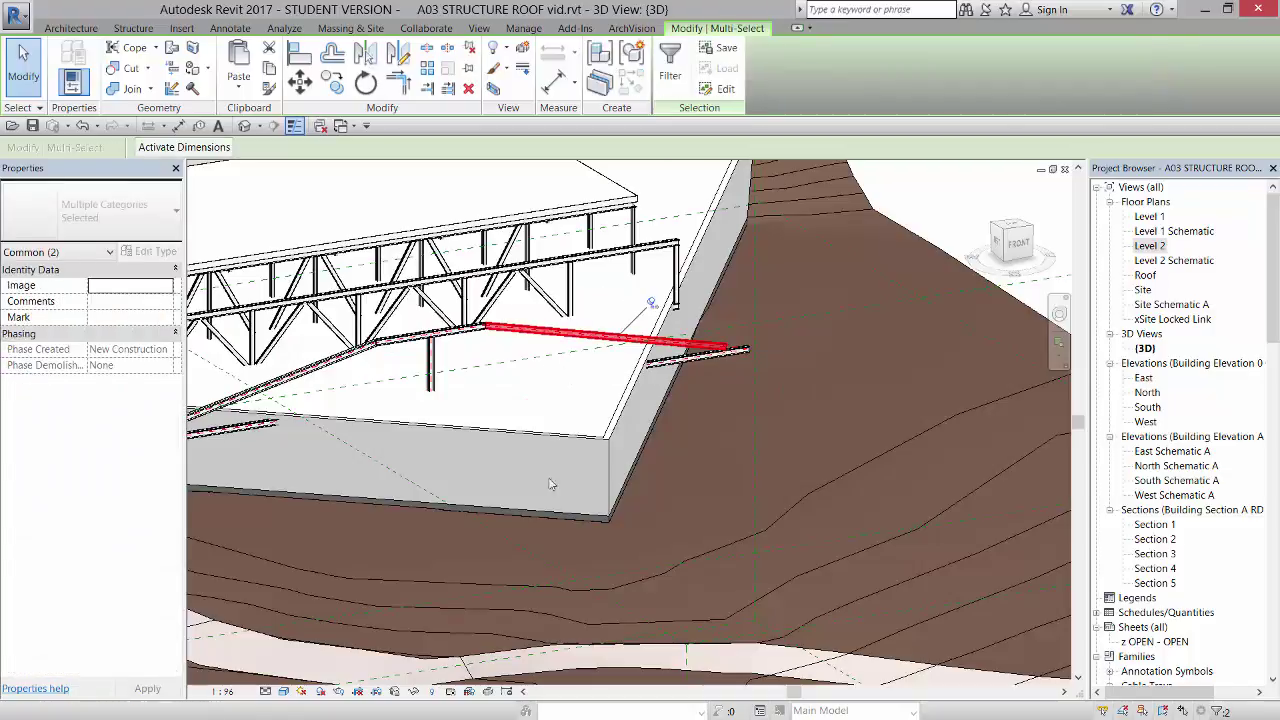
Step: Temporarily isolate the selected categories in the 3D view, then clear the selection
click(413, 692)
click(459, 599)
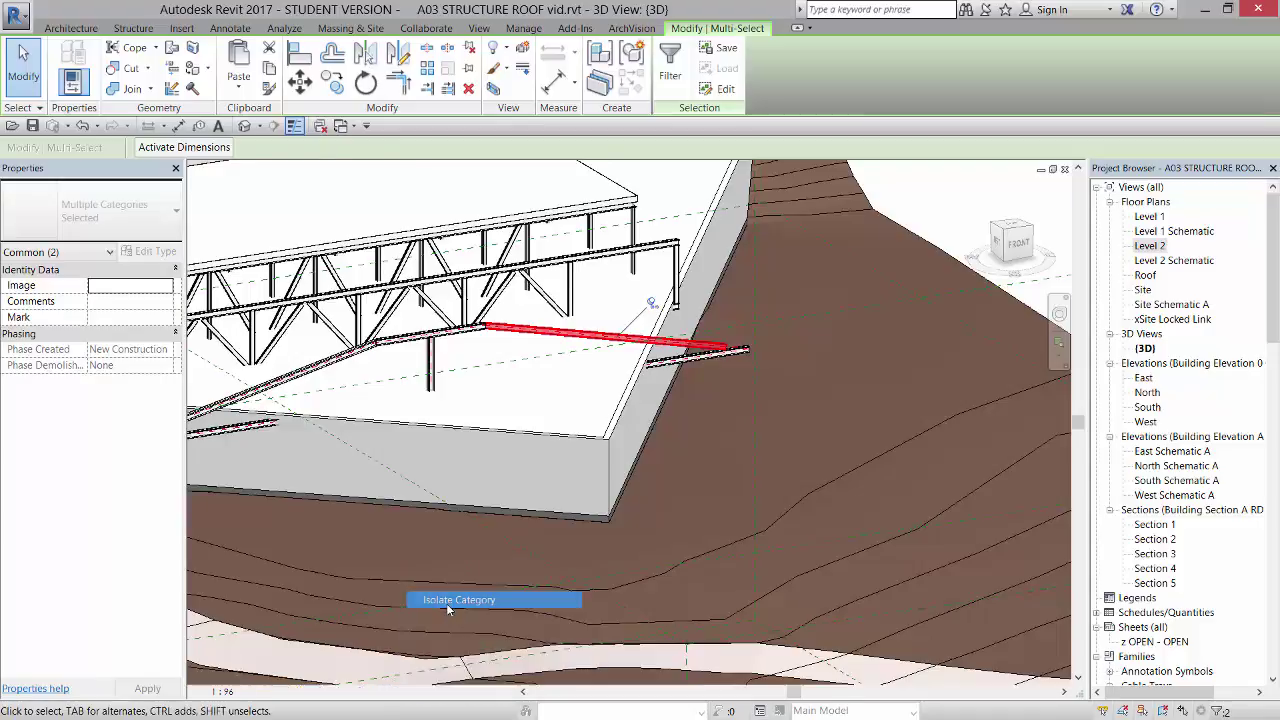
scroll(630, 420, down, 3)
key(Escape)
scroll(424, 310, up, 6)
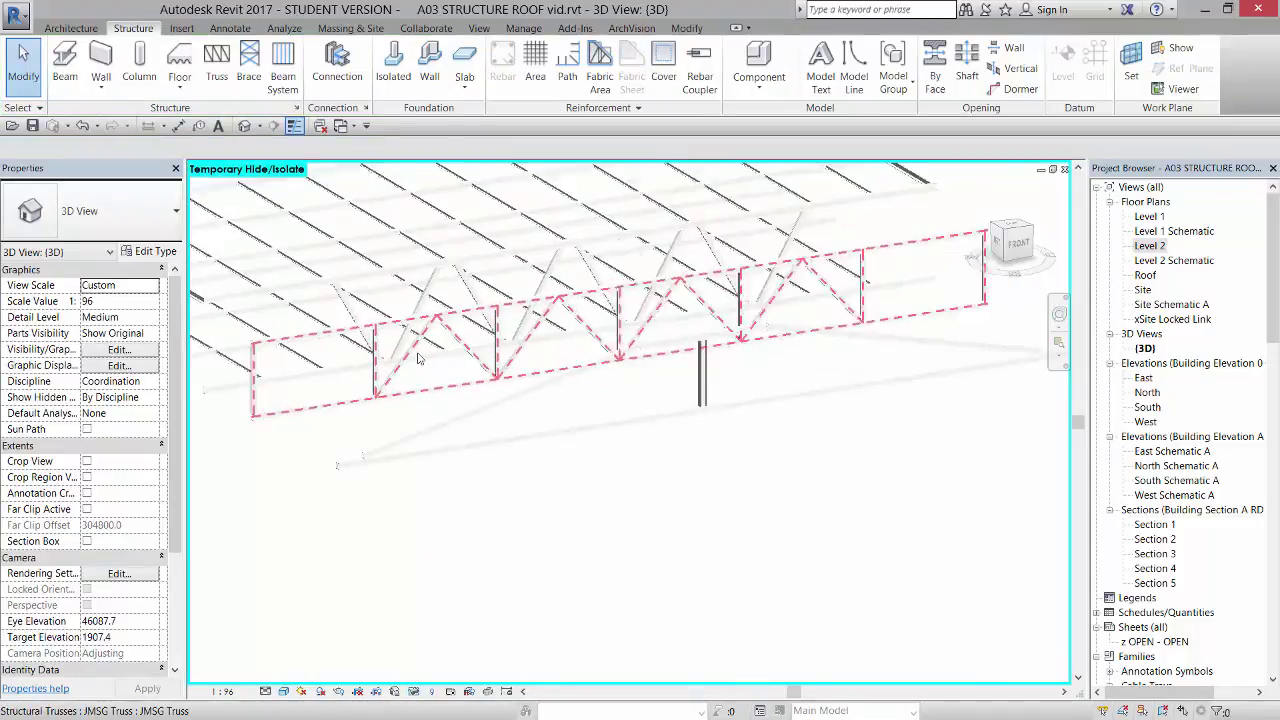
scroll(378, 480, down, 2)
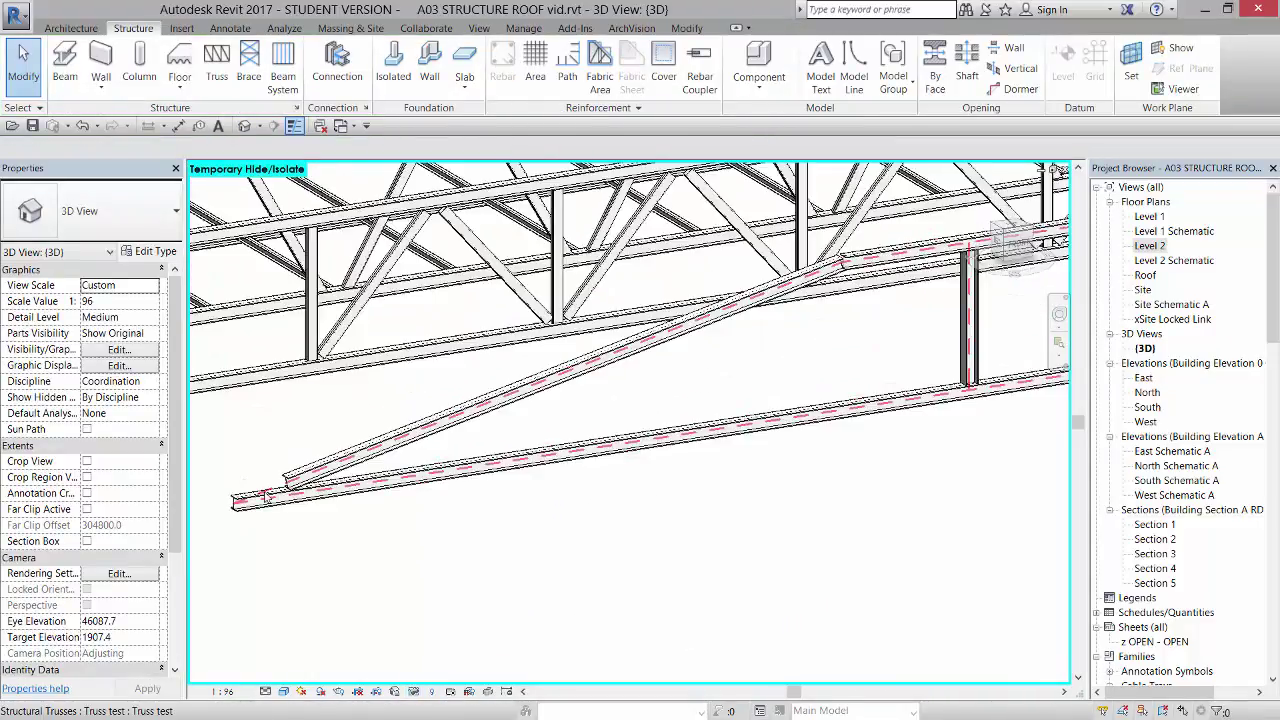
scroll(286, 476, down, 4)
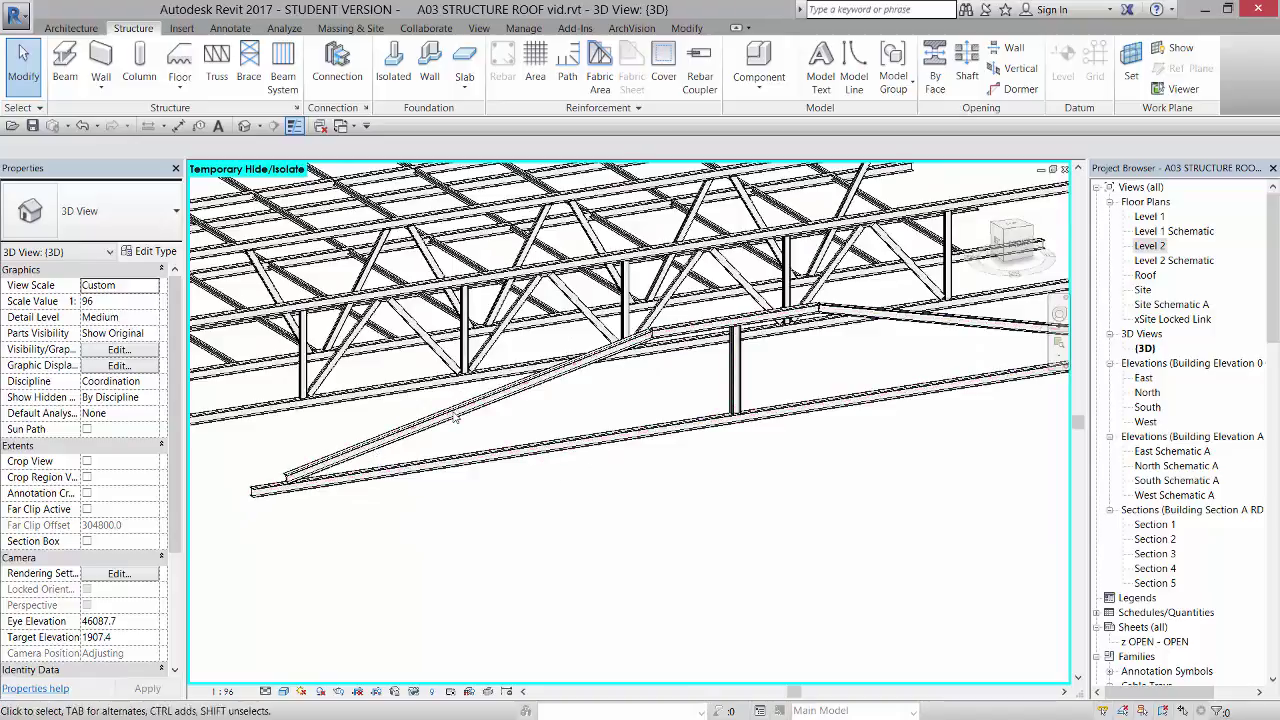
Step: In the Truss test type properties, set vertical webs to M_Double C-Channel Mirr:2C380X74
click(453, 421)
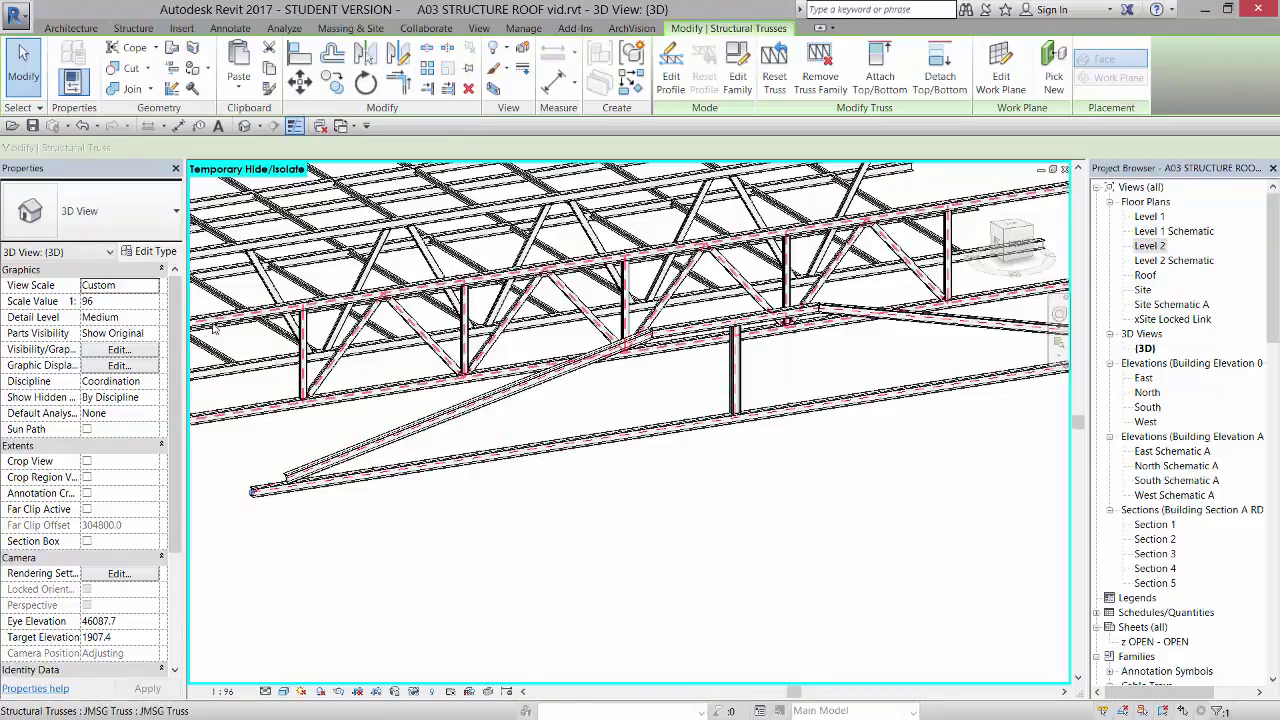
click(149, 251)
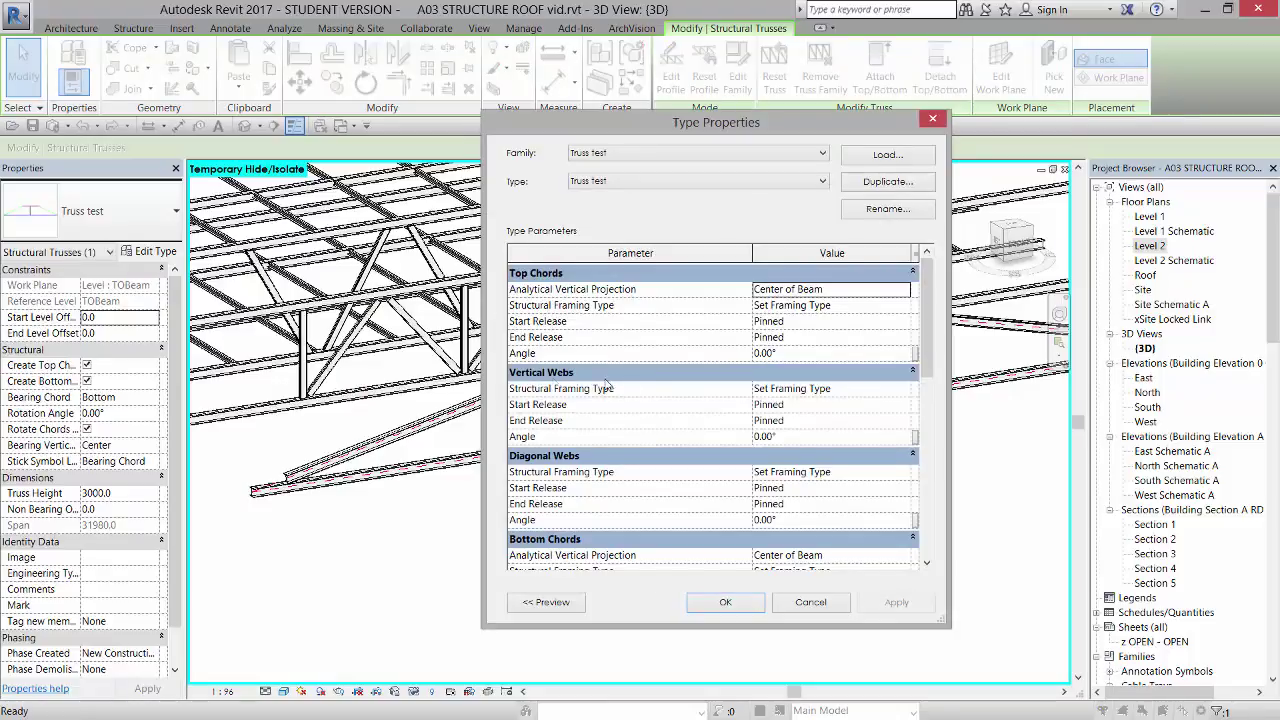
double_click(903, 393)
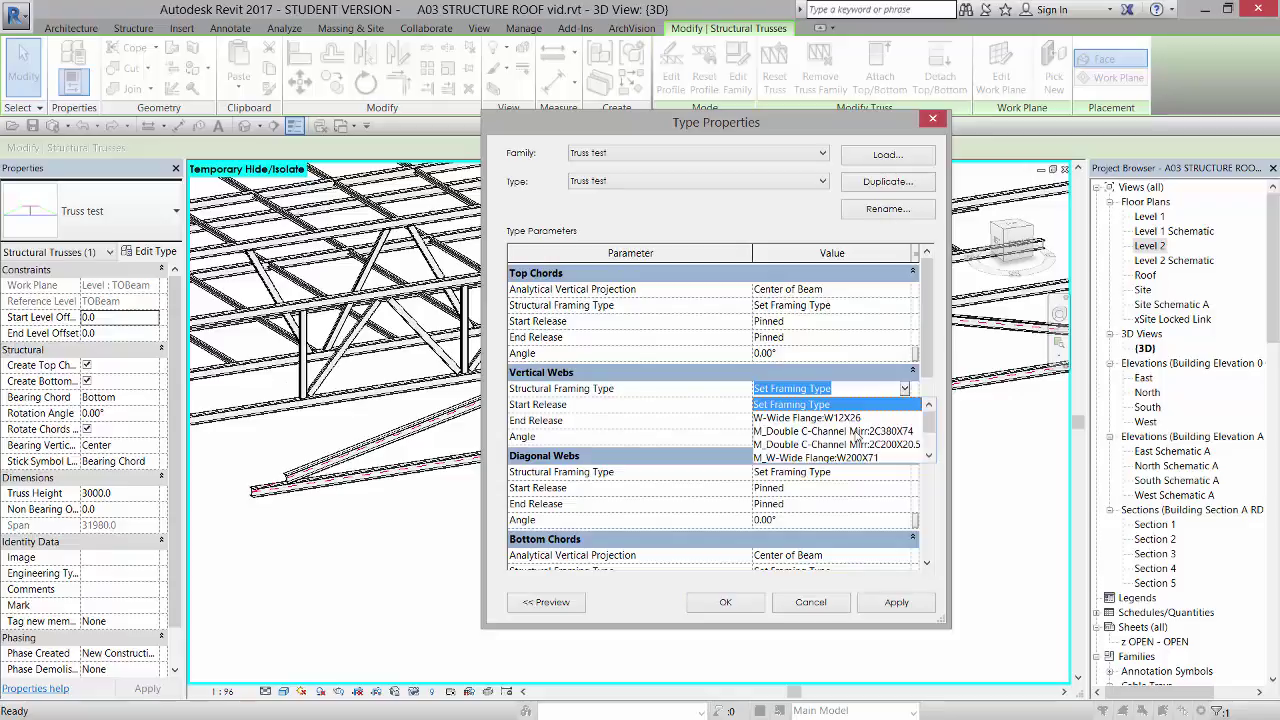
click(855, 432)
click(749, 607)
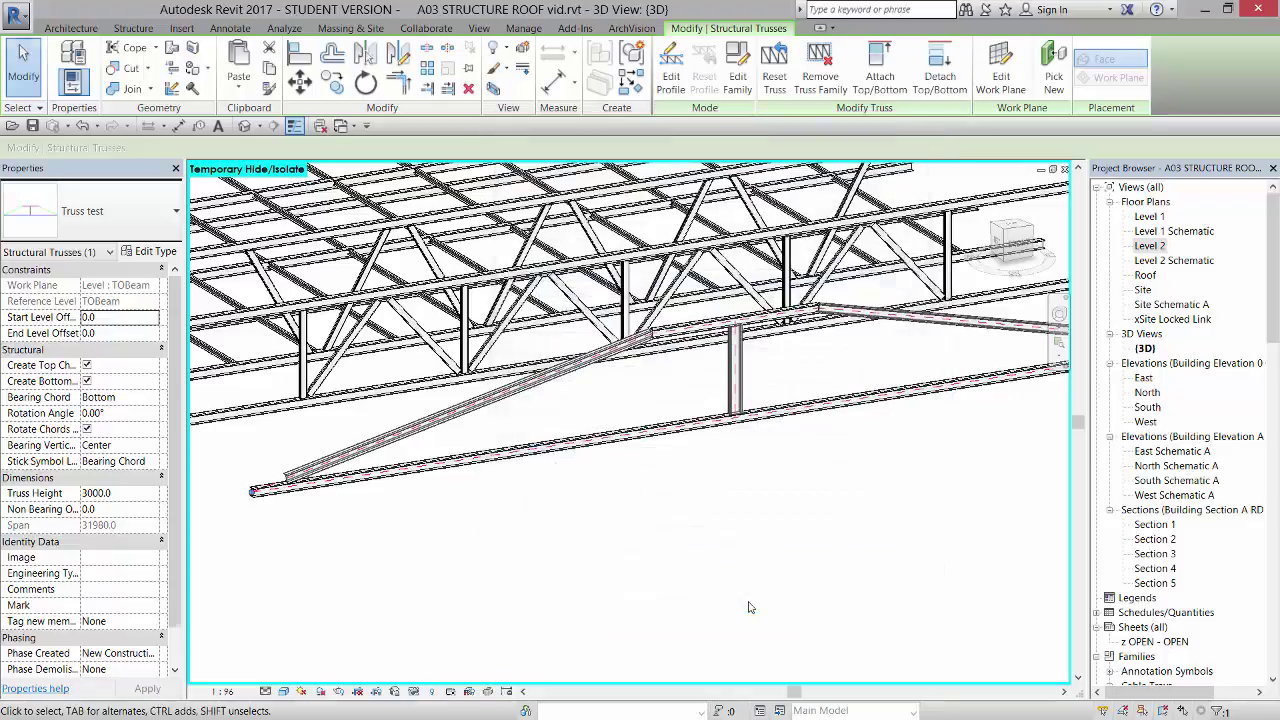
scroll(705, 294, up, 5)
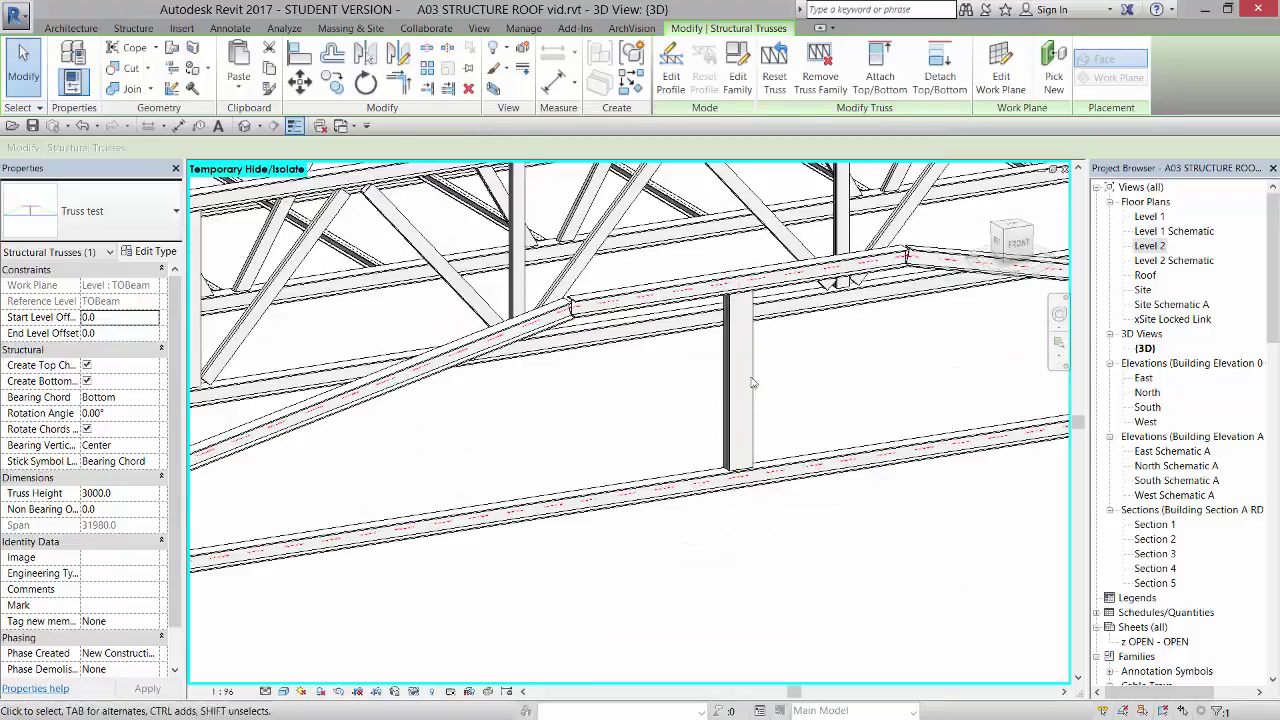
scroll(423, 515, down, 5)
Step: Drag the W260X80 beam's end handle until it snaps to the adjacent chord's endpoint
key(Escape)
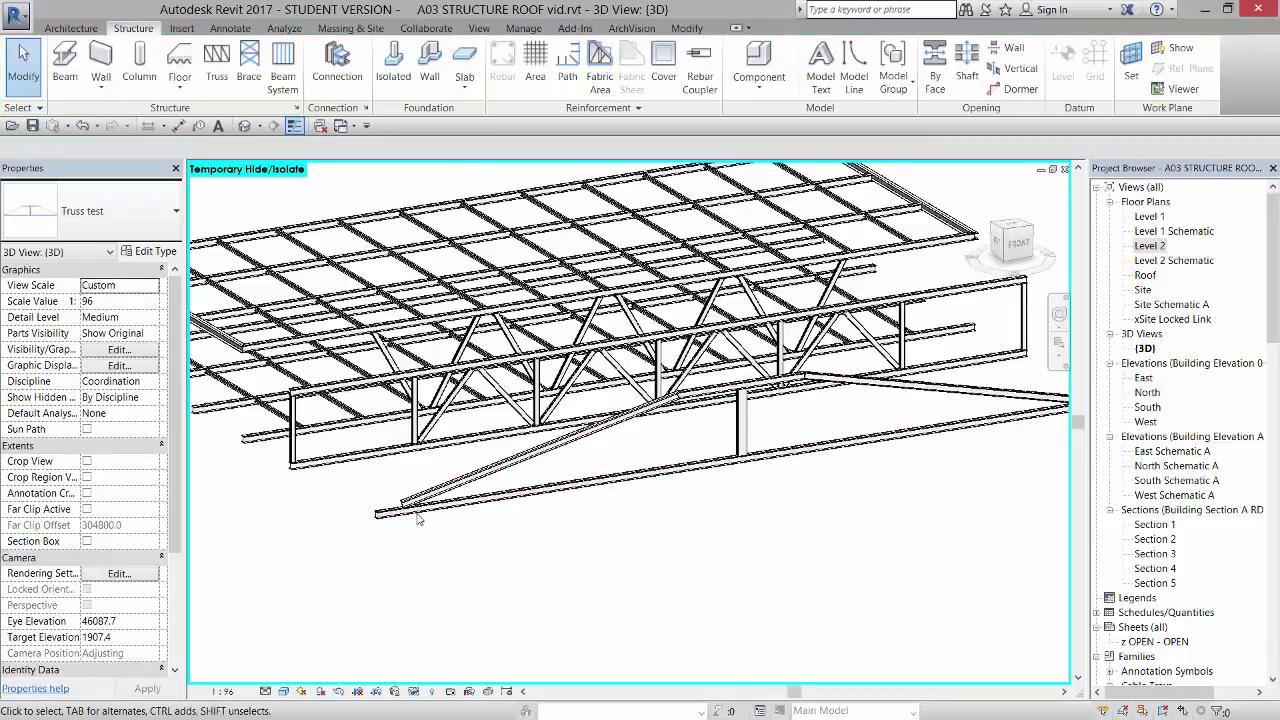
scroll(785, 440, up, 5)
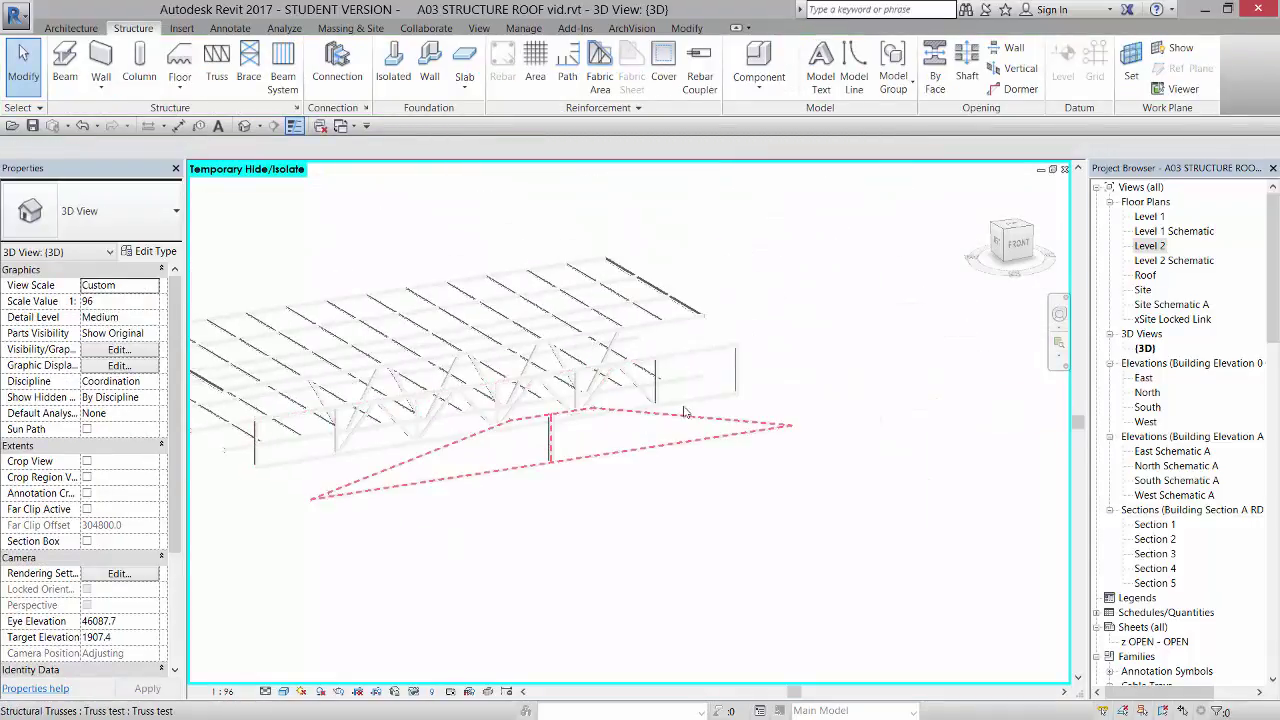
scroll(840, 450, down, 3)
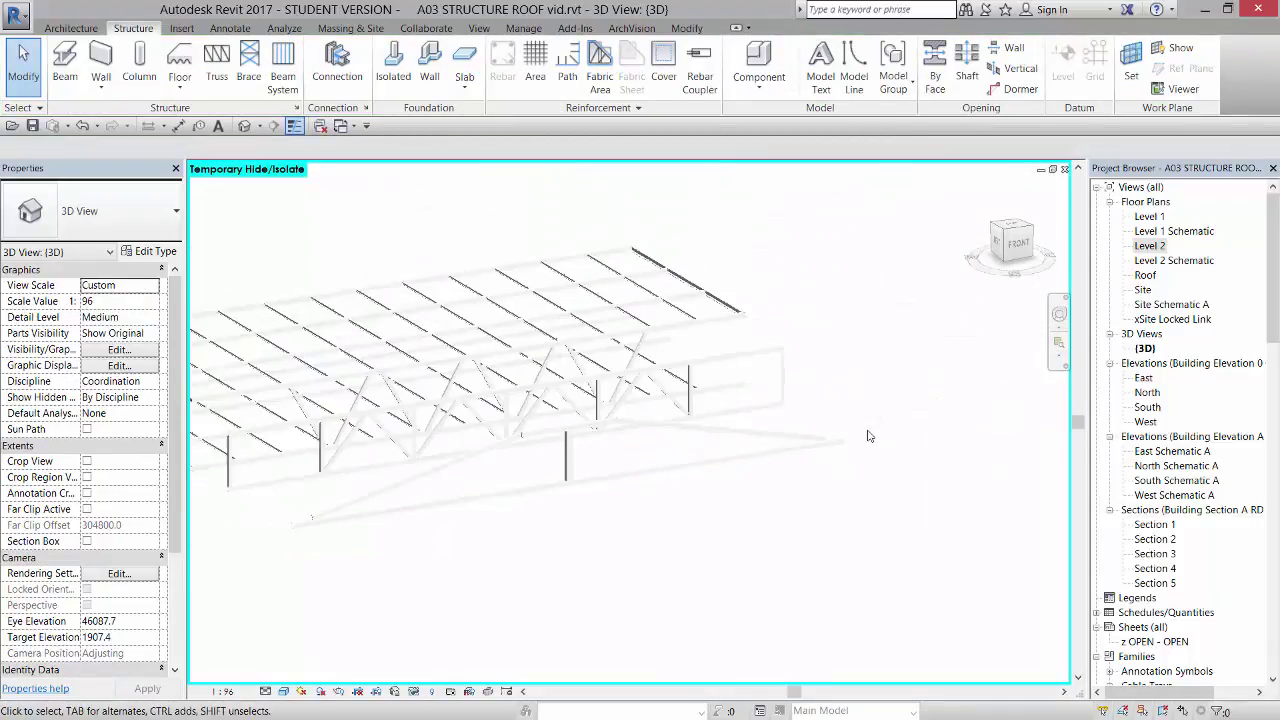
scroll(786, 425, up, 5)
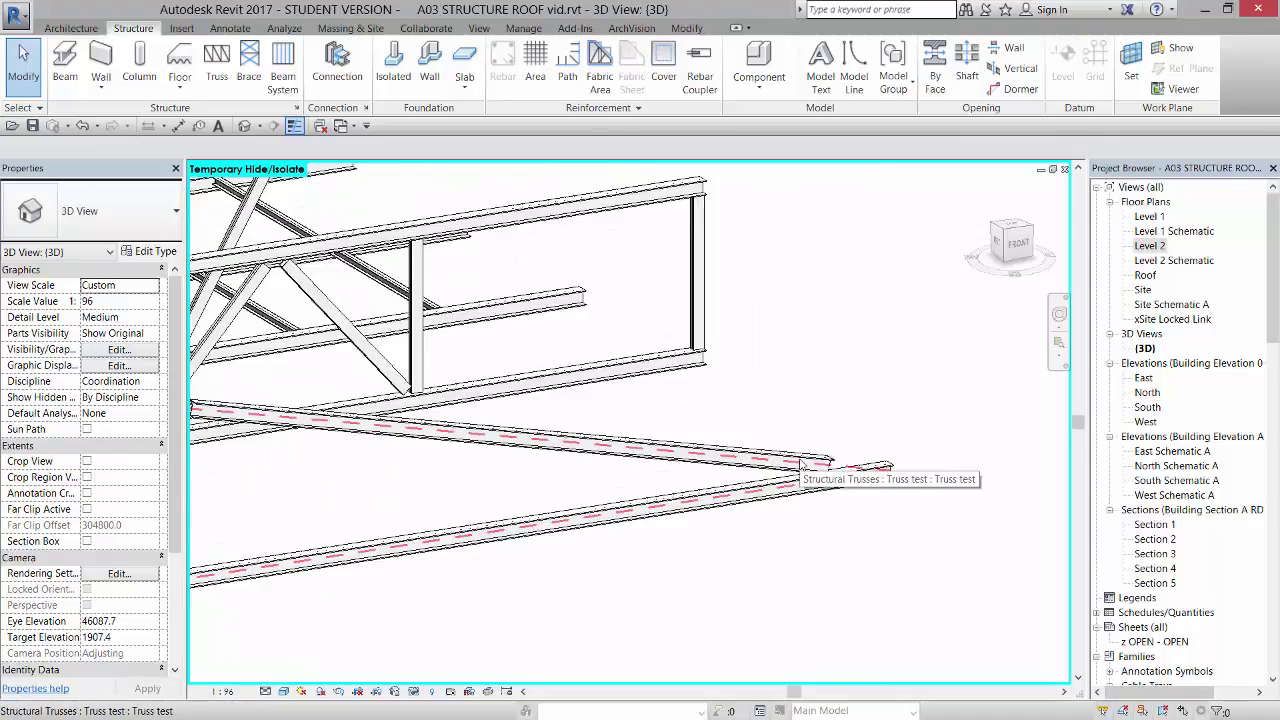
click(800, 462)
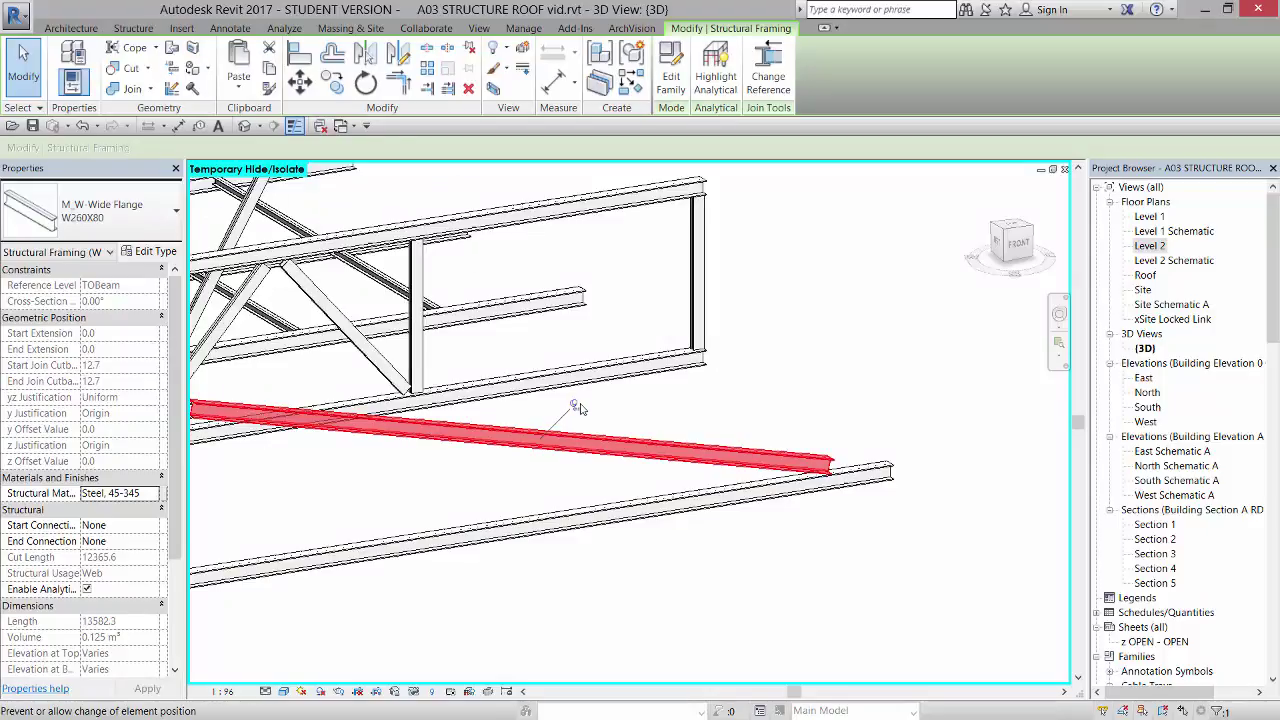
scroll(785, 475, up, 2)
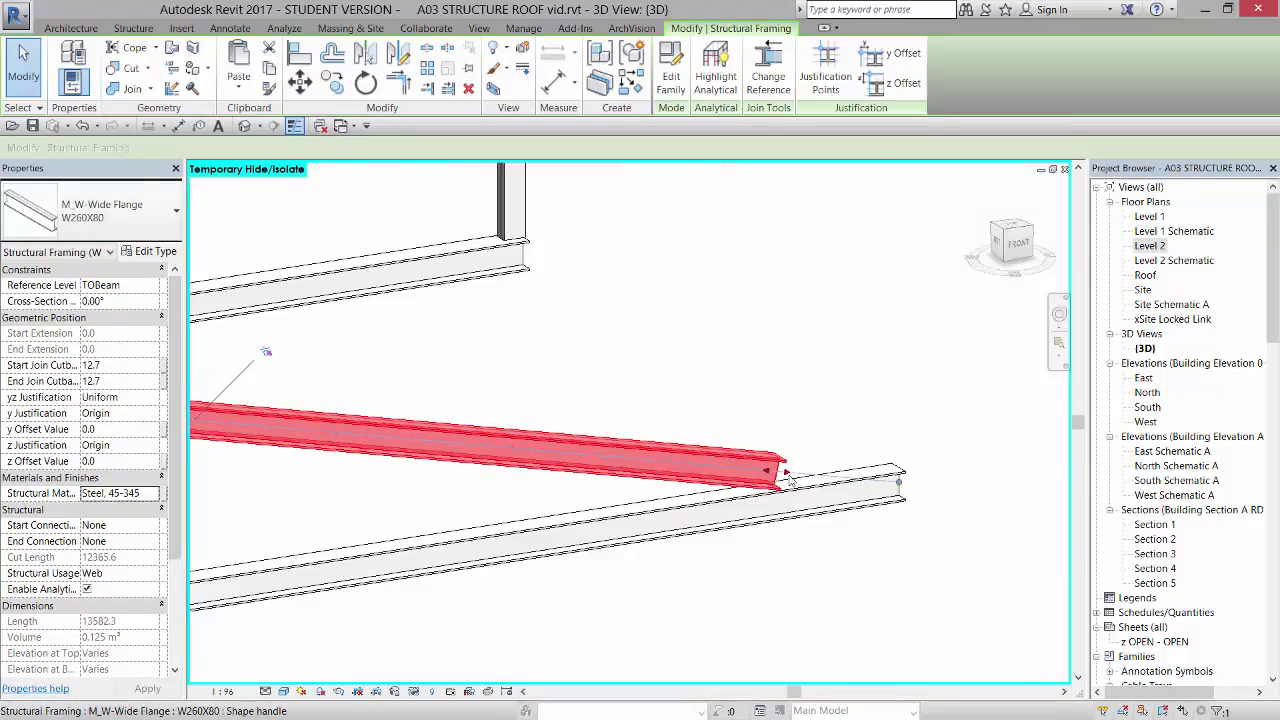
drag(786, 474, 968, 472)
scroll(900, 488, up, 3)
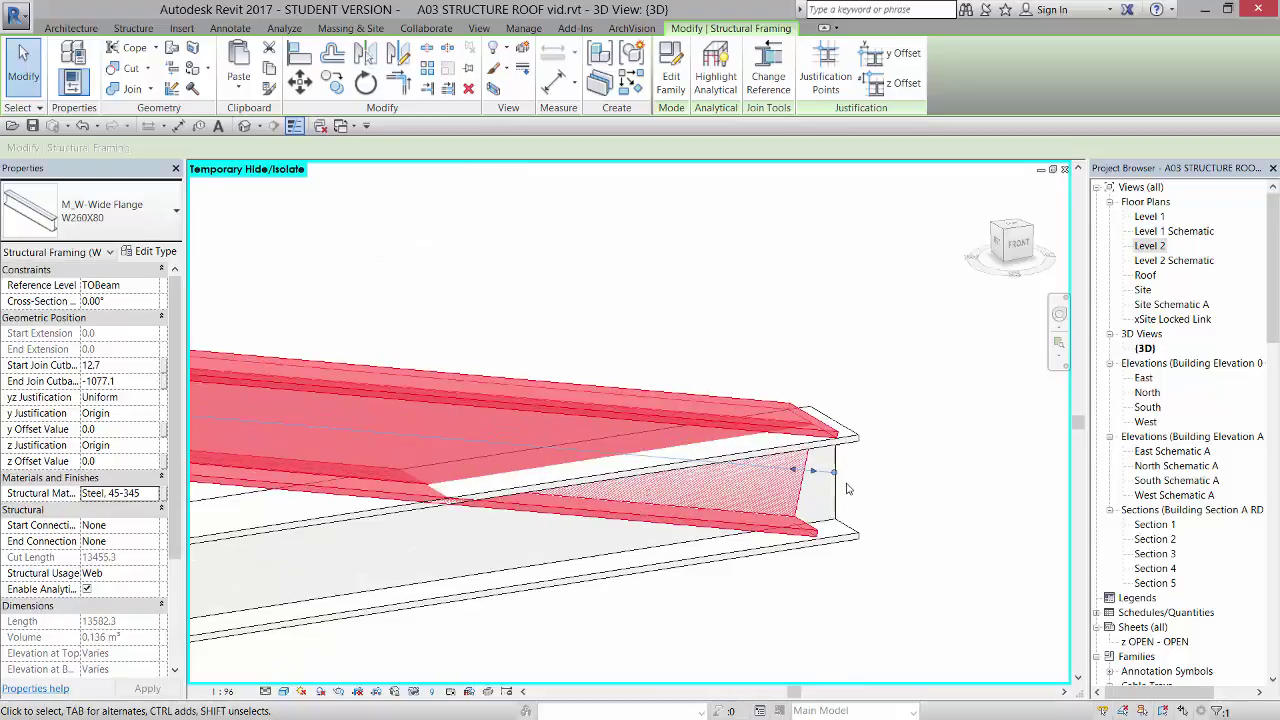
drag(842, 480, 836, 472)
Step: Start Cope from the Modify tab, cancel the Project Not Saved Recently reminder, and orbit the framing
click(950, 465)
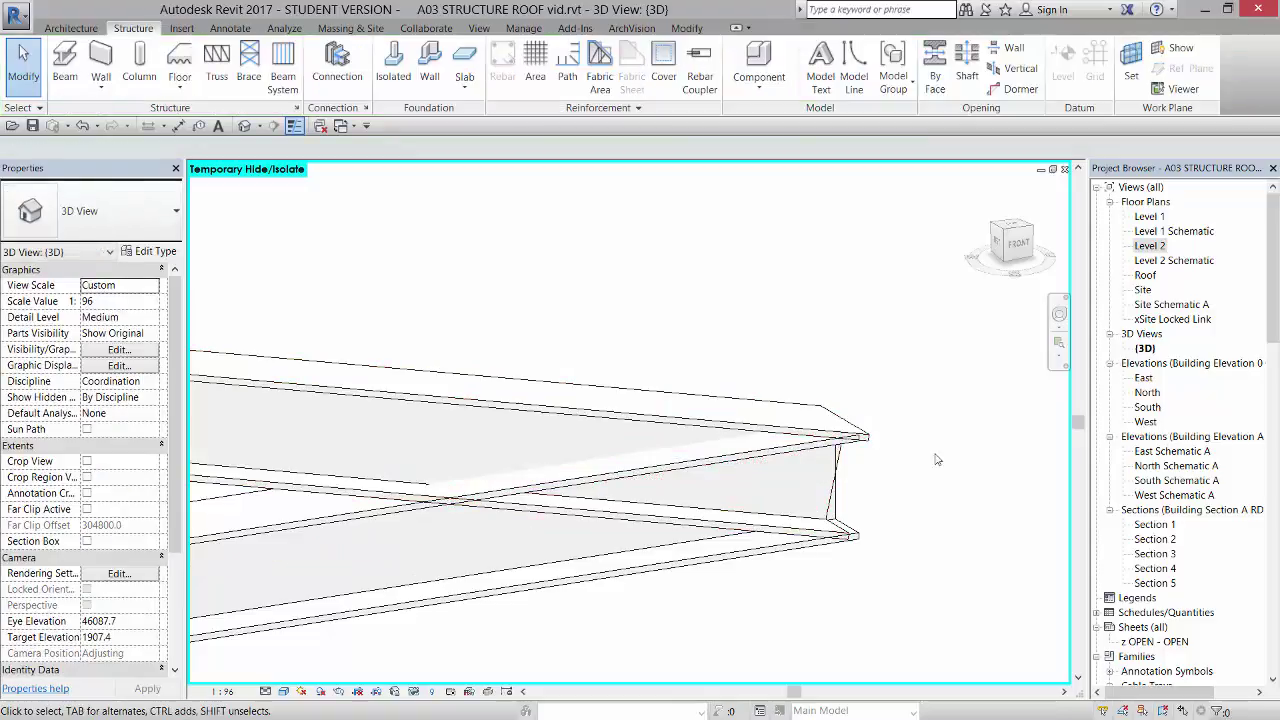
click(686, 29)
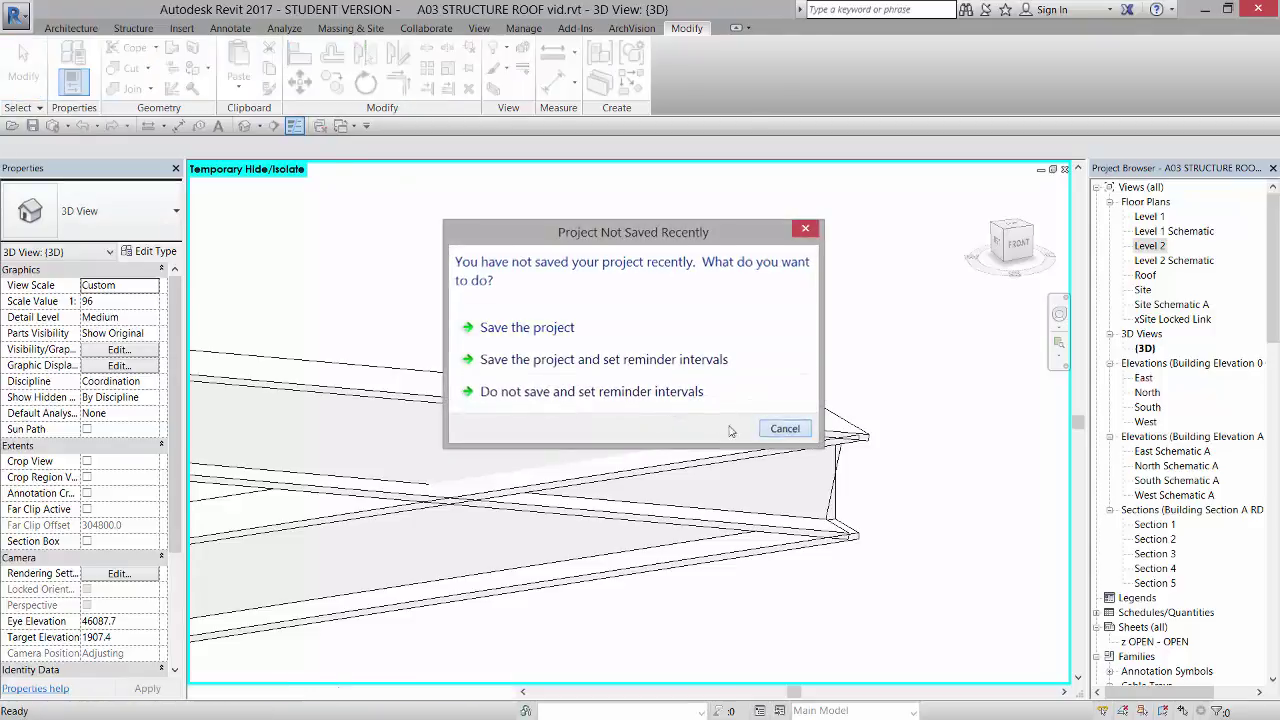
click(784, 428)
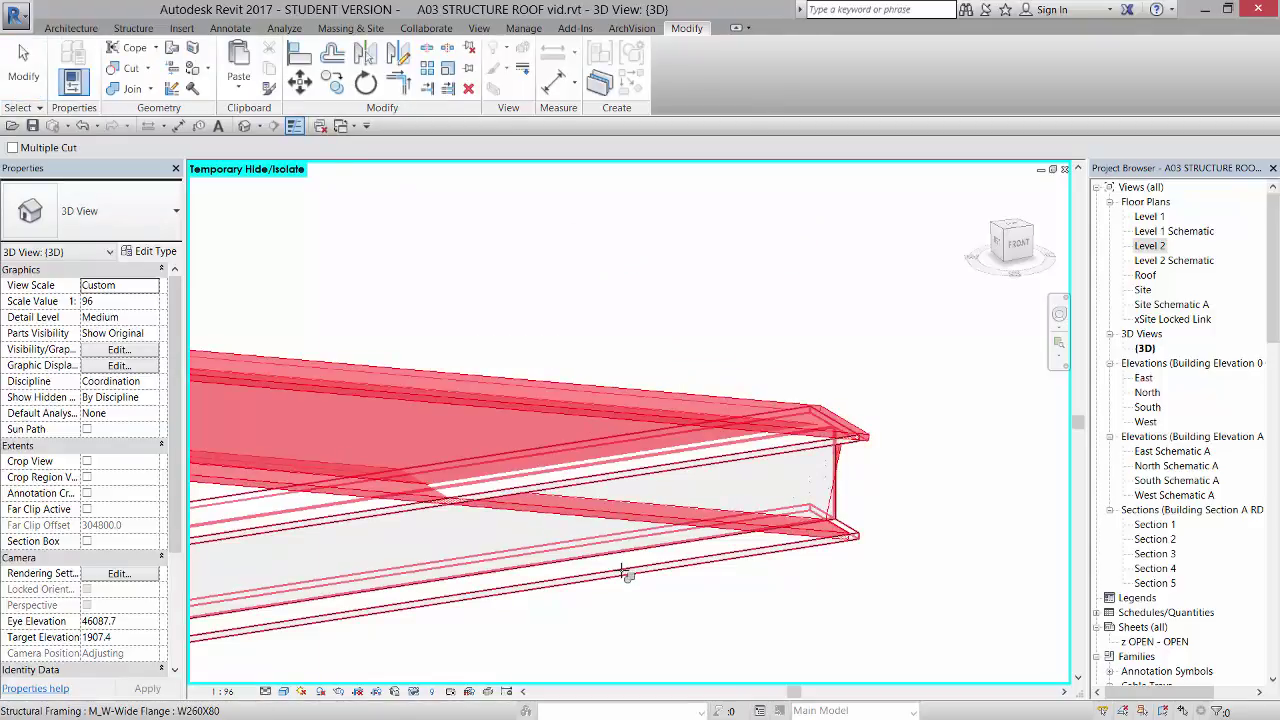
shift+middle_drag(919, 429, 978, 492)
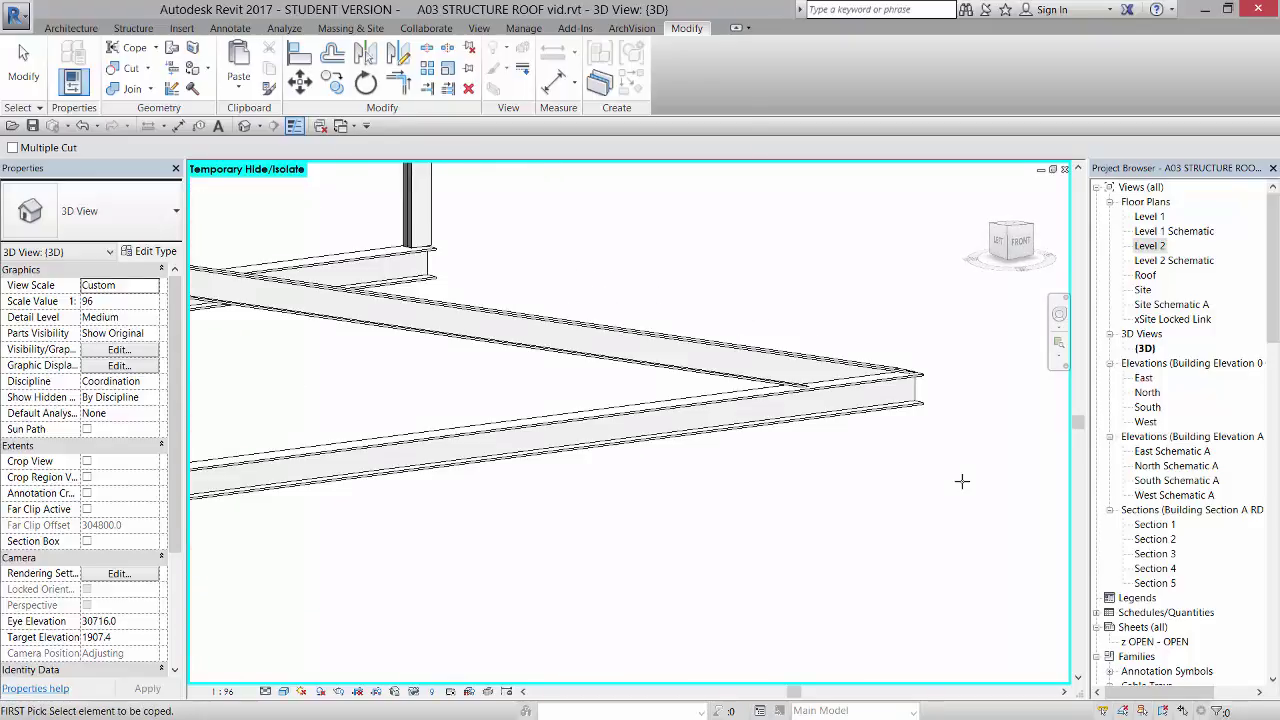
scroll(962, 481, down, 5)
shift+middle_drag(966, 474, 530, 586)
scroll(540, 570, up, 5)
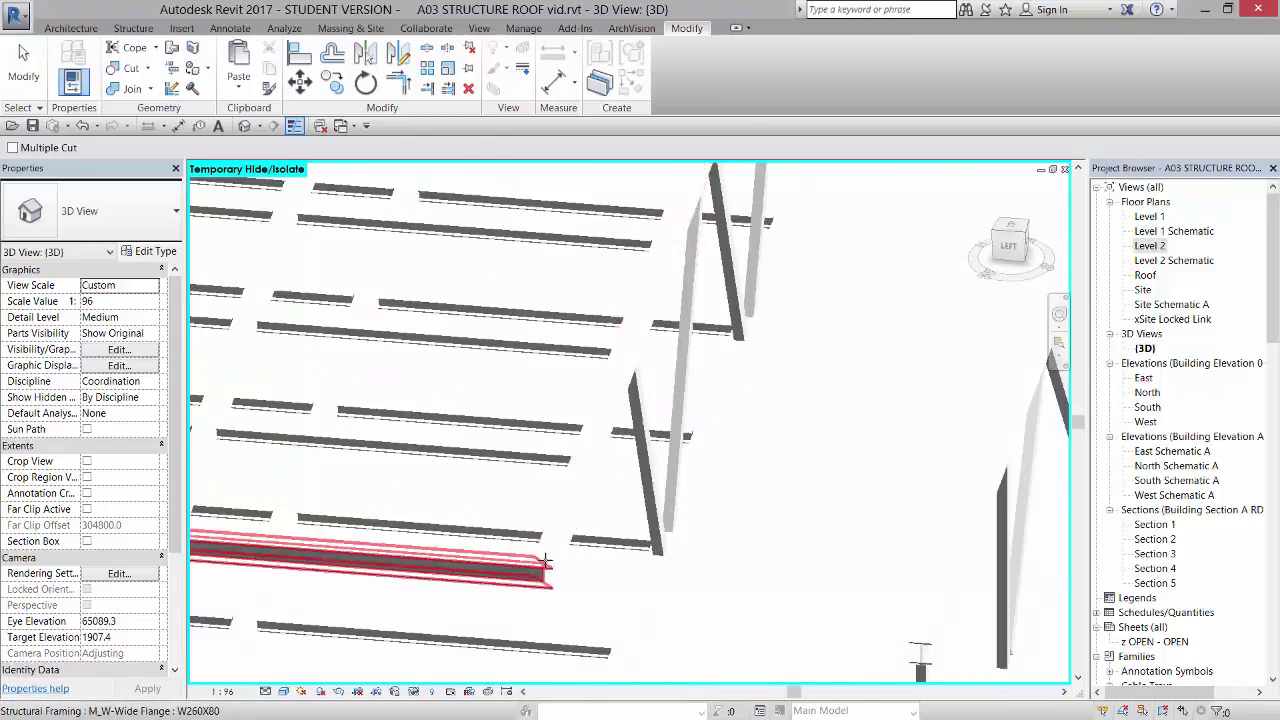
scroll(545, 562, down, 3)
scroll(545, 562, up, 2)
scroll(560, 565, down, 3)
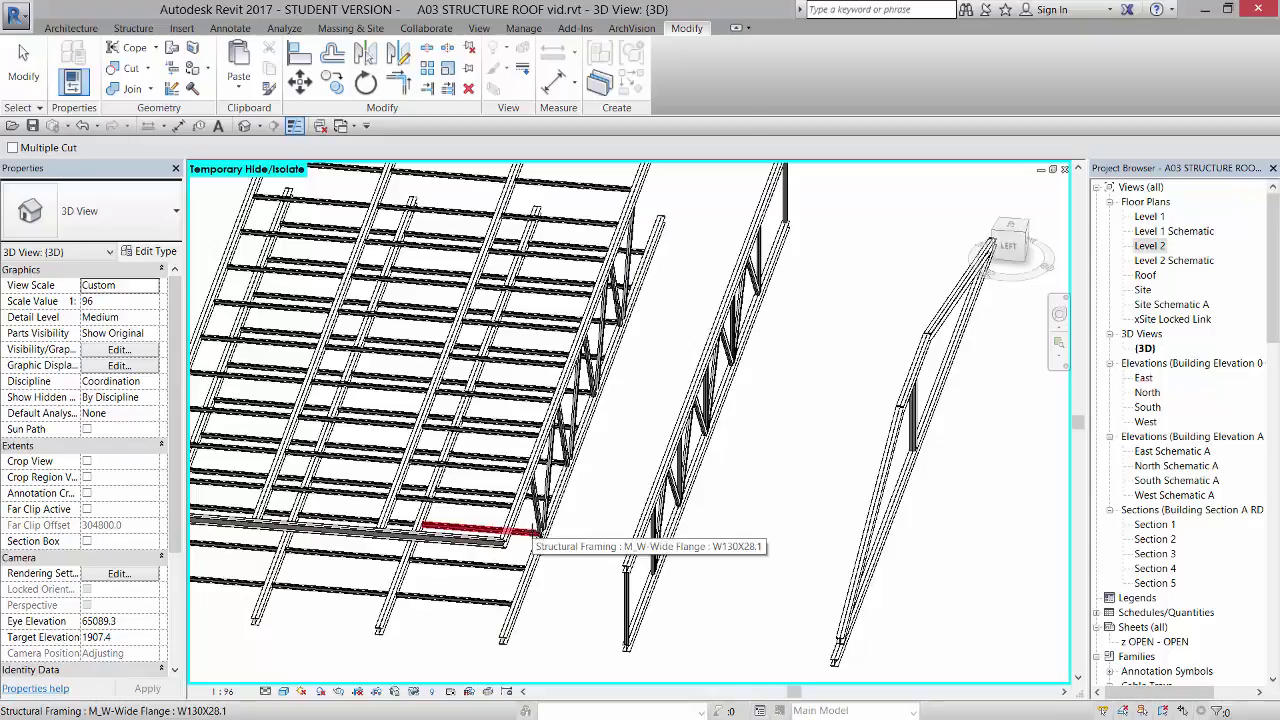
scroll(538, 532, down, 4)
scroll(700, 550, up, 1)
key(c)
key(p)
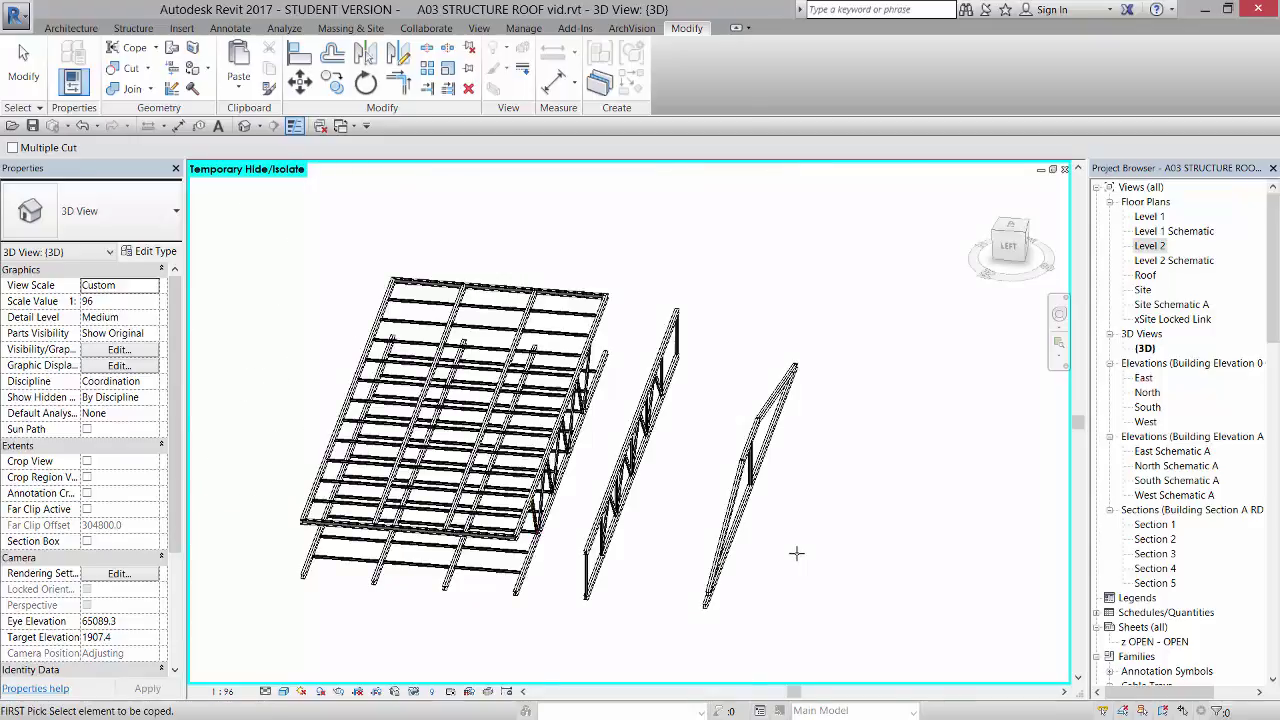
shift+middle_drag(818, 543, 690, 515)
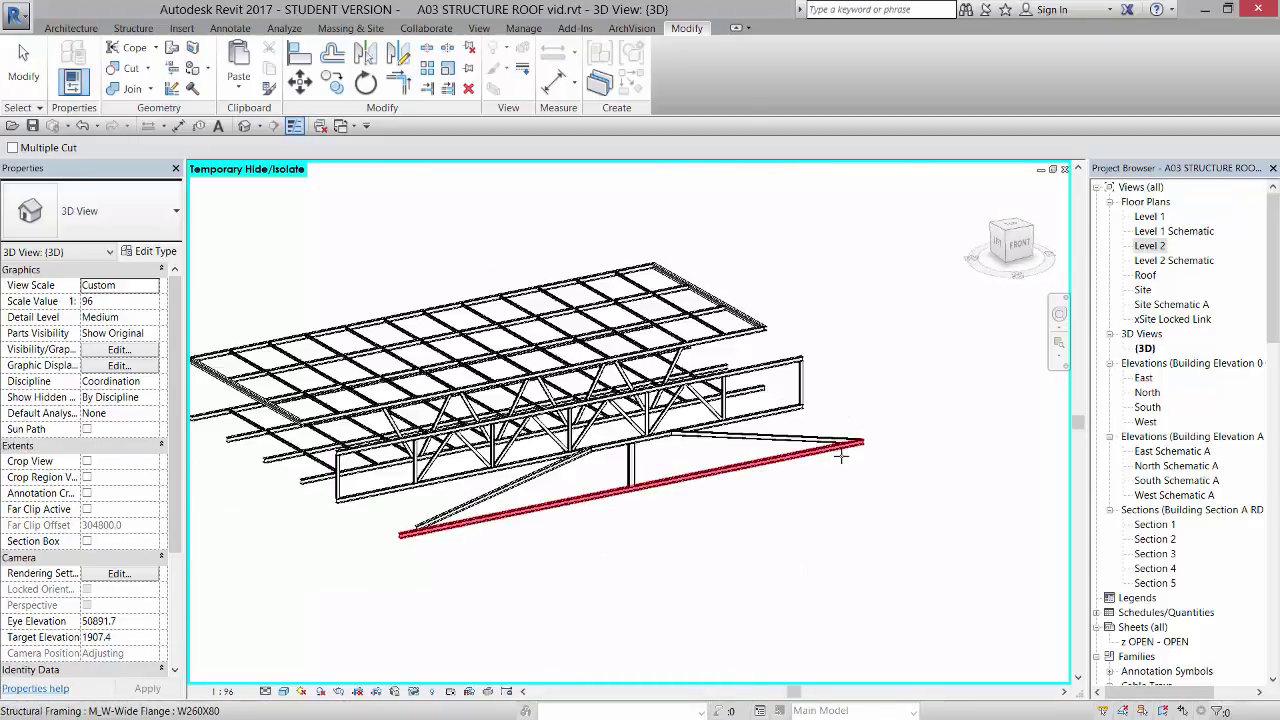